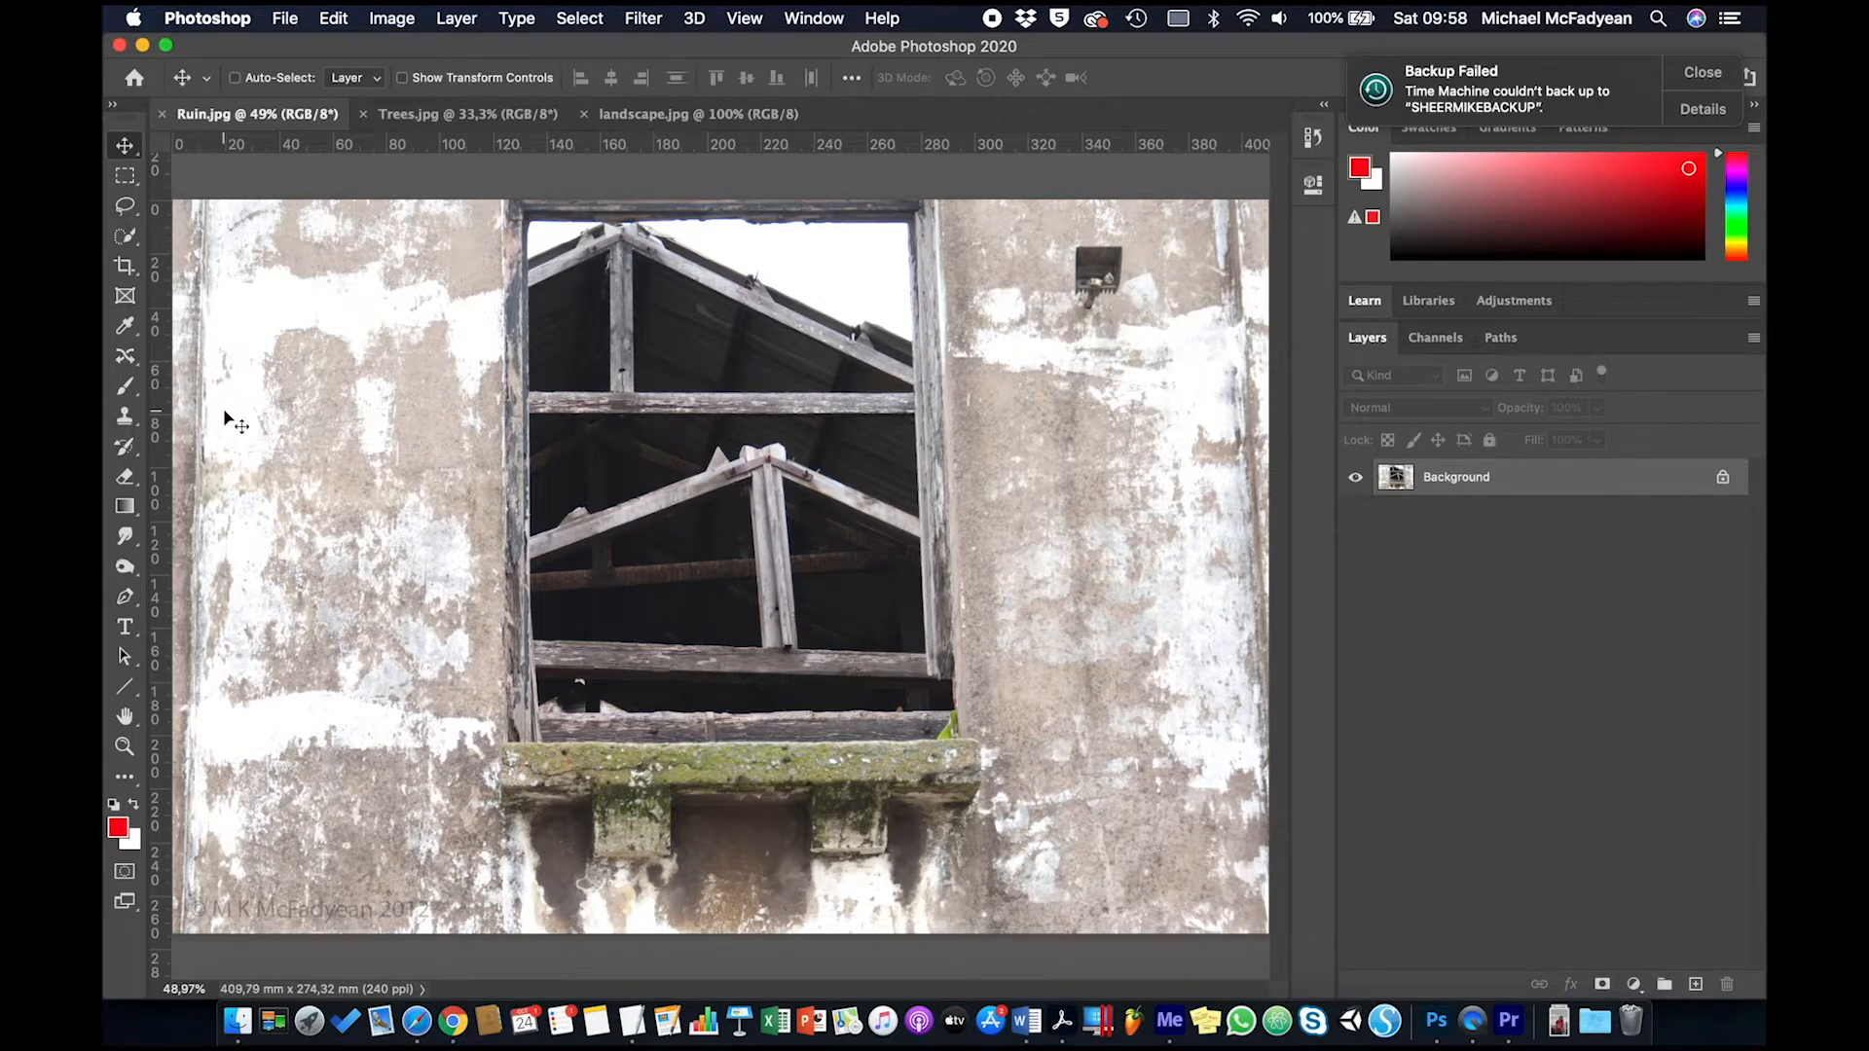
# Remove the small square hole in the wall to the right of the window by cloning nearby plaster with a 400 px Clone Stamp
pyautogui.click(130, 416)
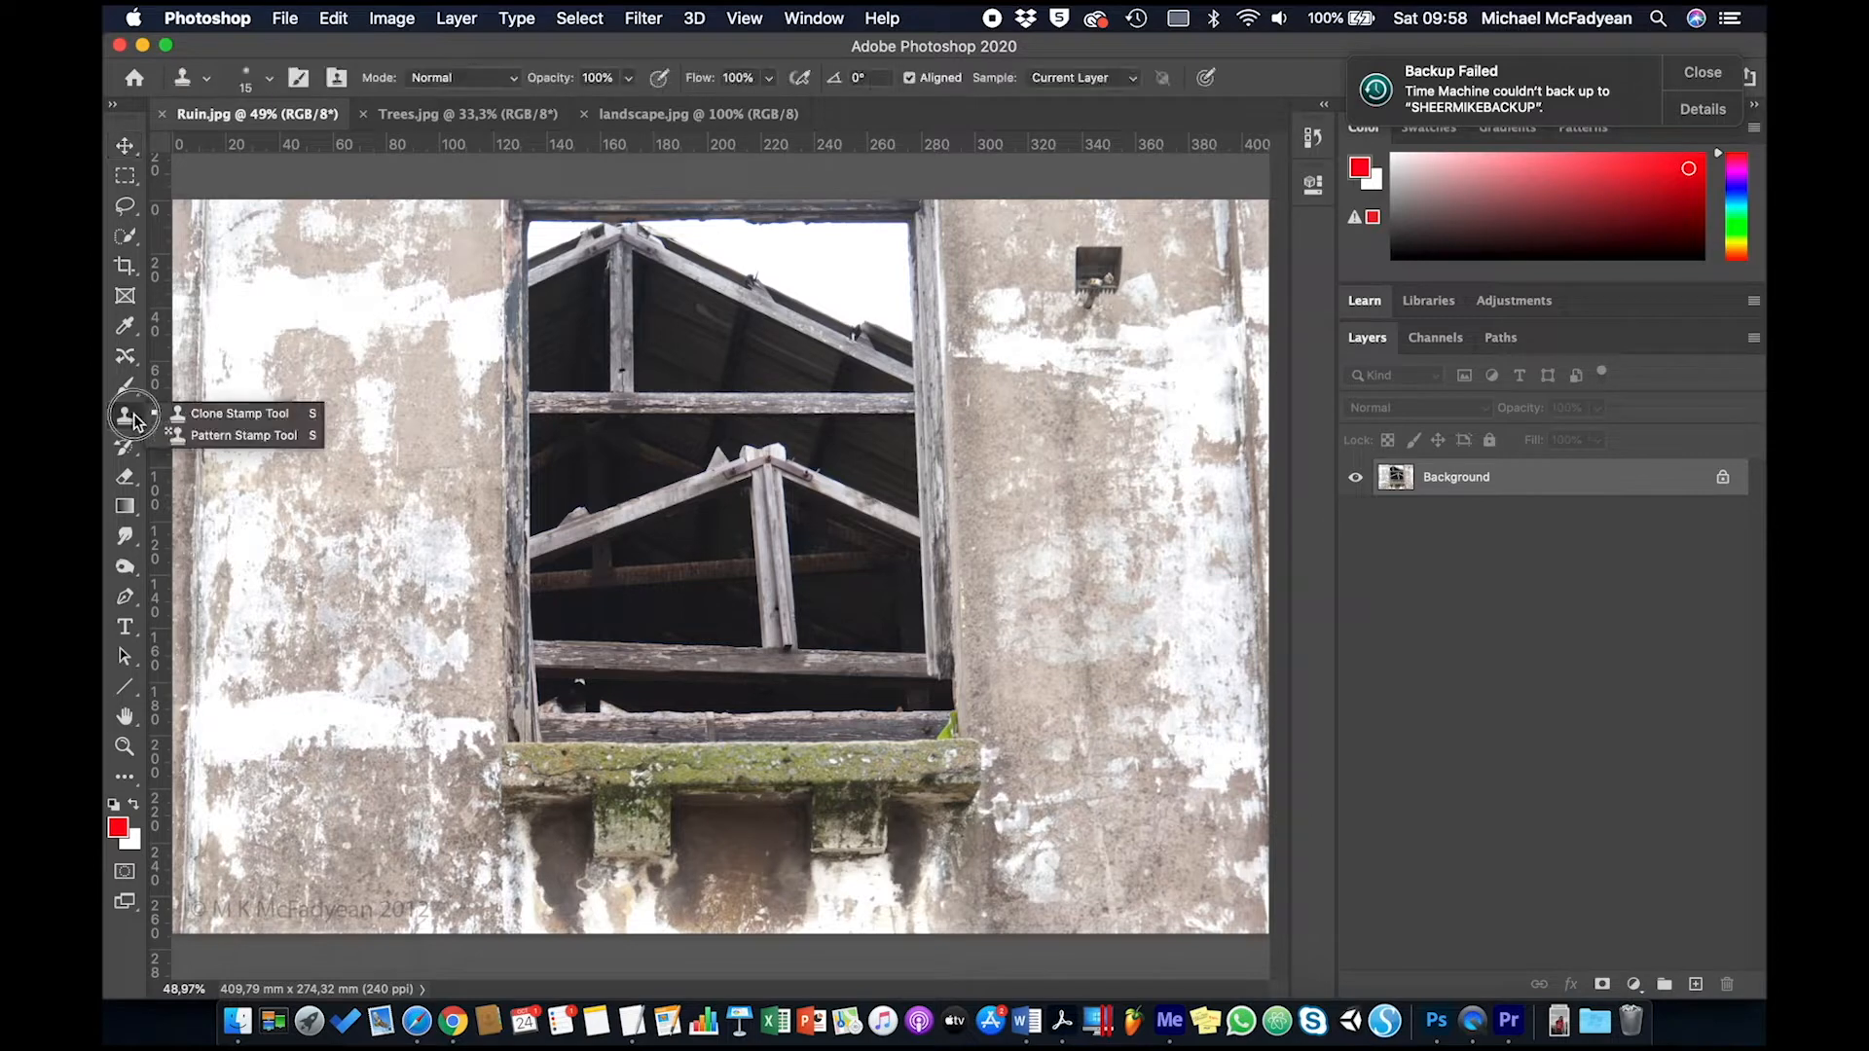
pyautogui.click(185, 415)
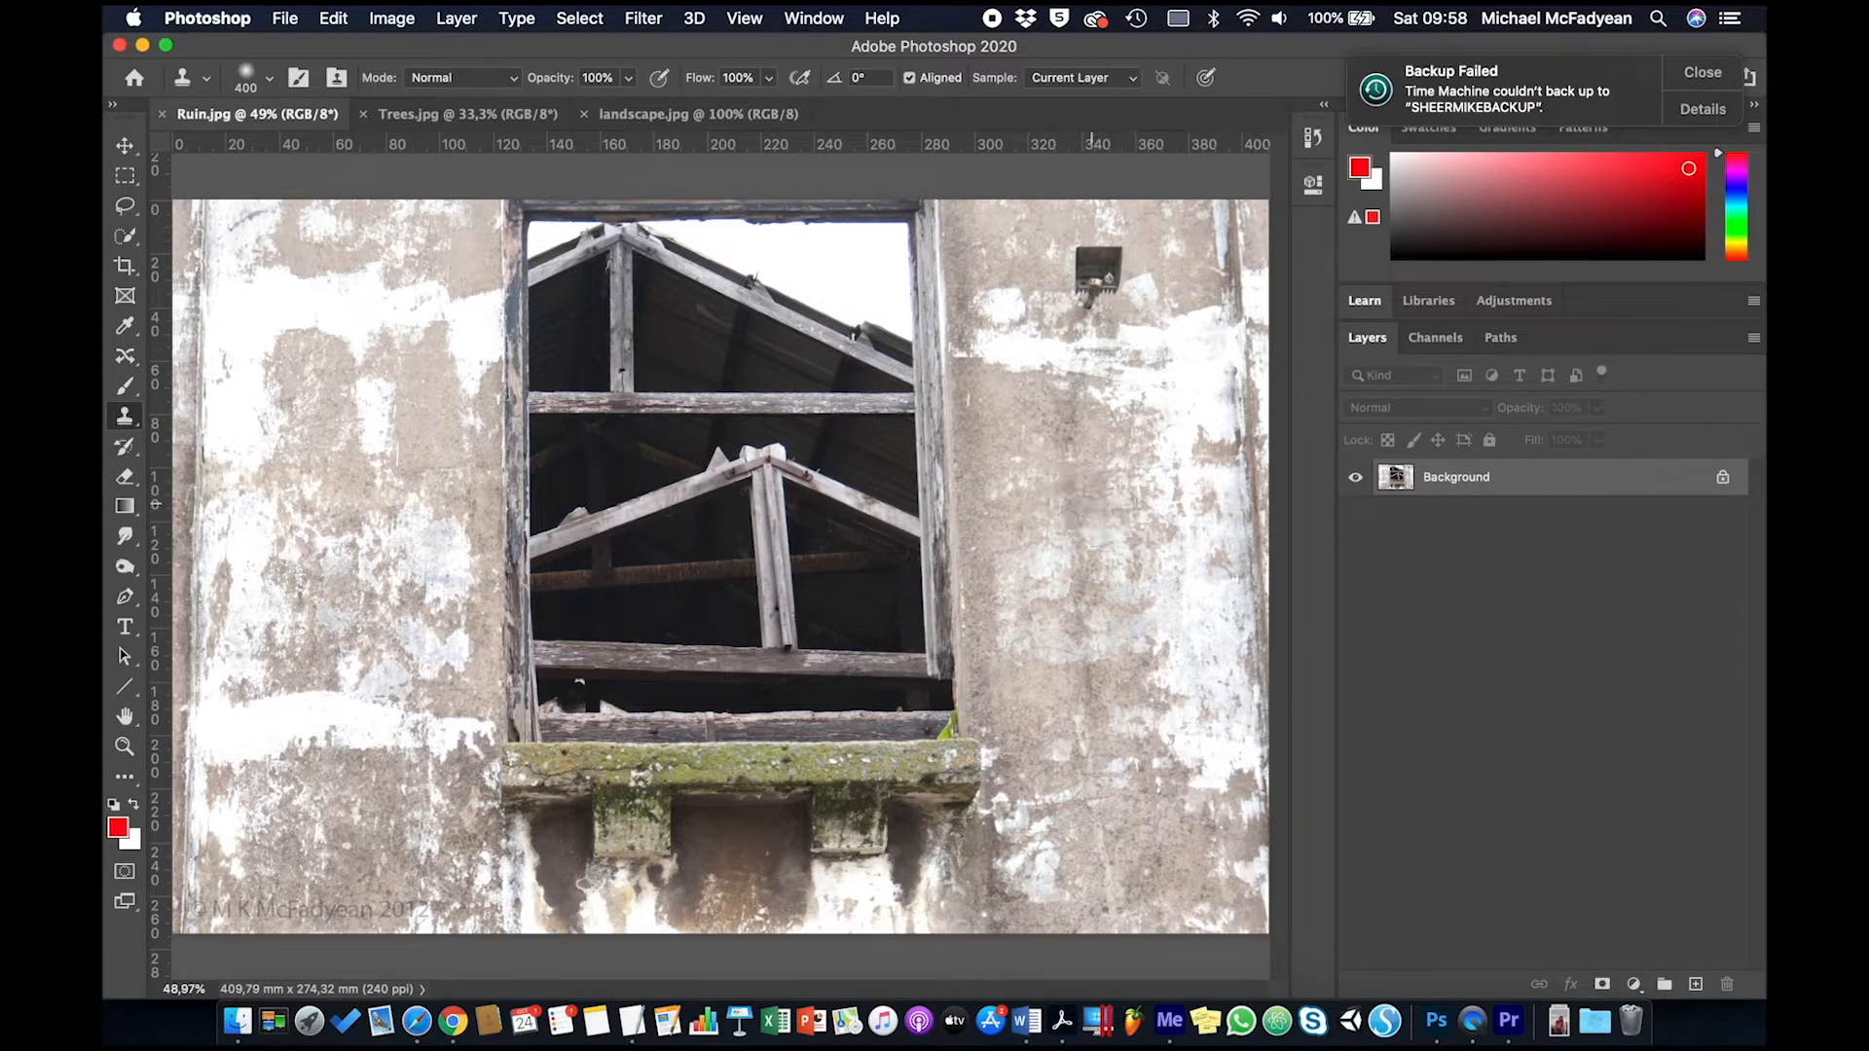
pyautogui.moveTo(1068, 292)
pyautogui.mouseDown()
pyautogui.moveTo(1129, 264)
pyautogui.moveTo(1097, 300)
pyautogui.mouseUp()
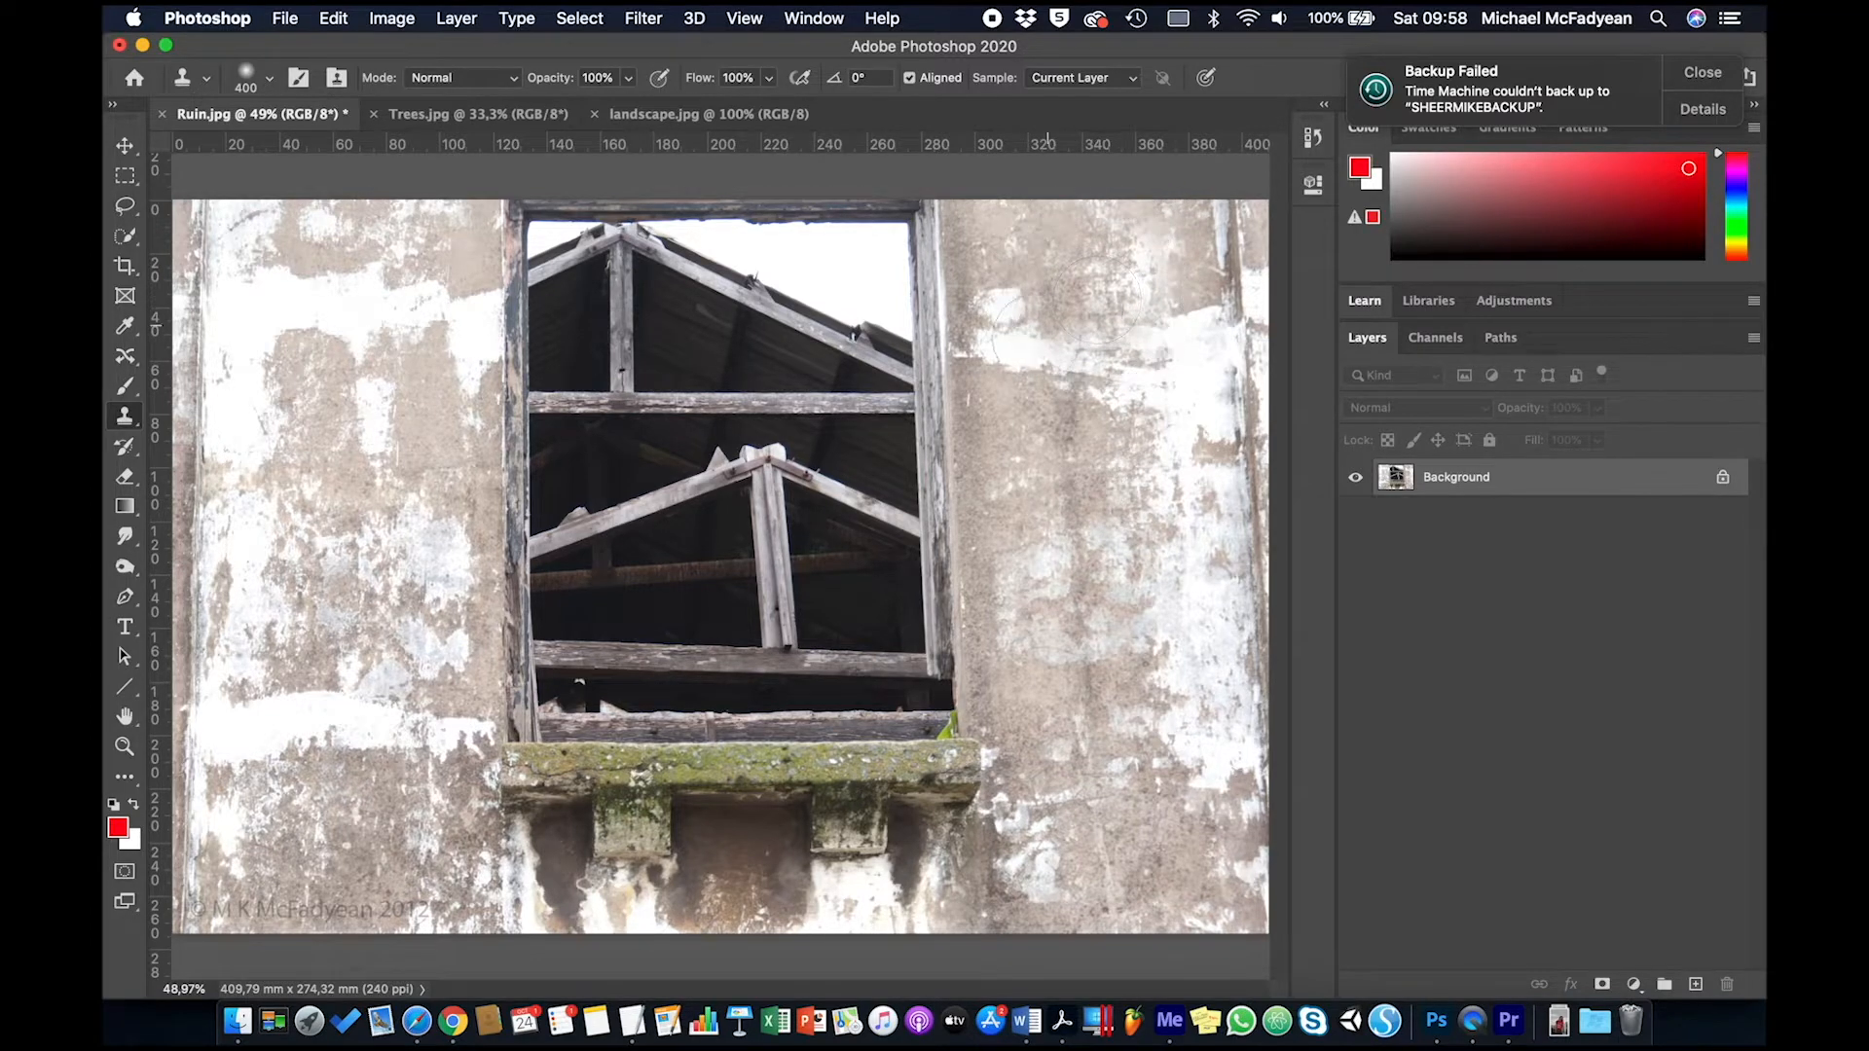
pyautogui.click(1095, 433)
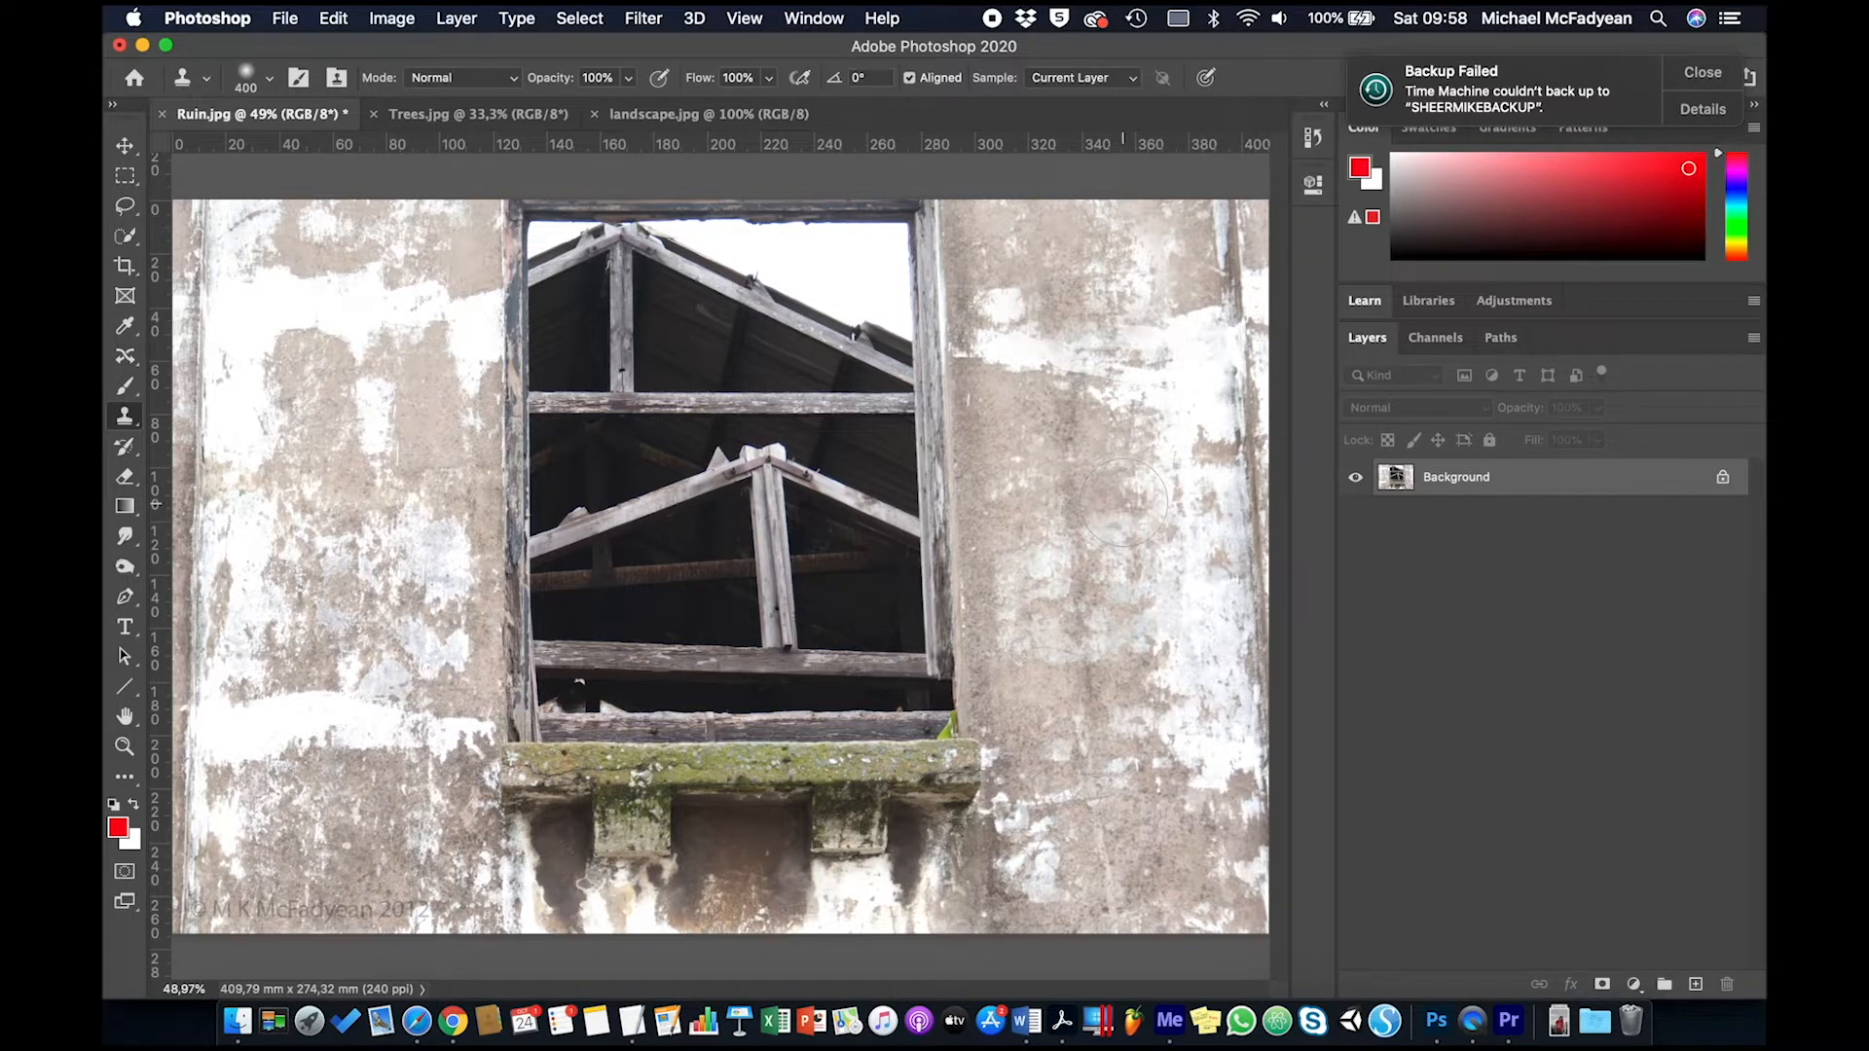
# Try a clone stroke over the upper left of the window frame and undo it, switching to the Polygonal Lasso
pyautogui.click(552, 348)
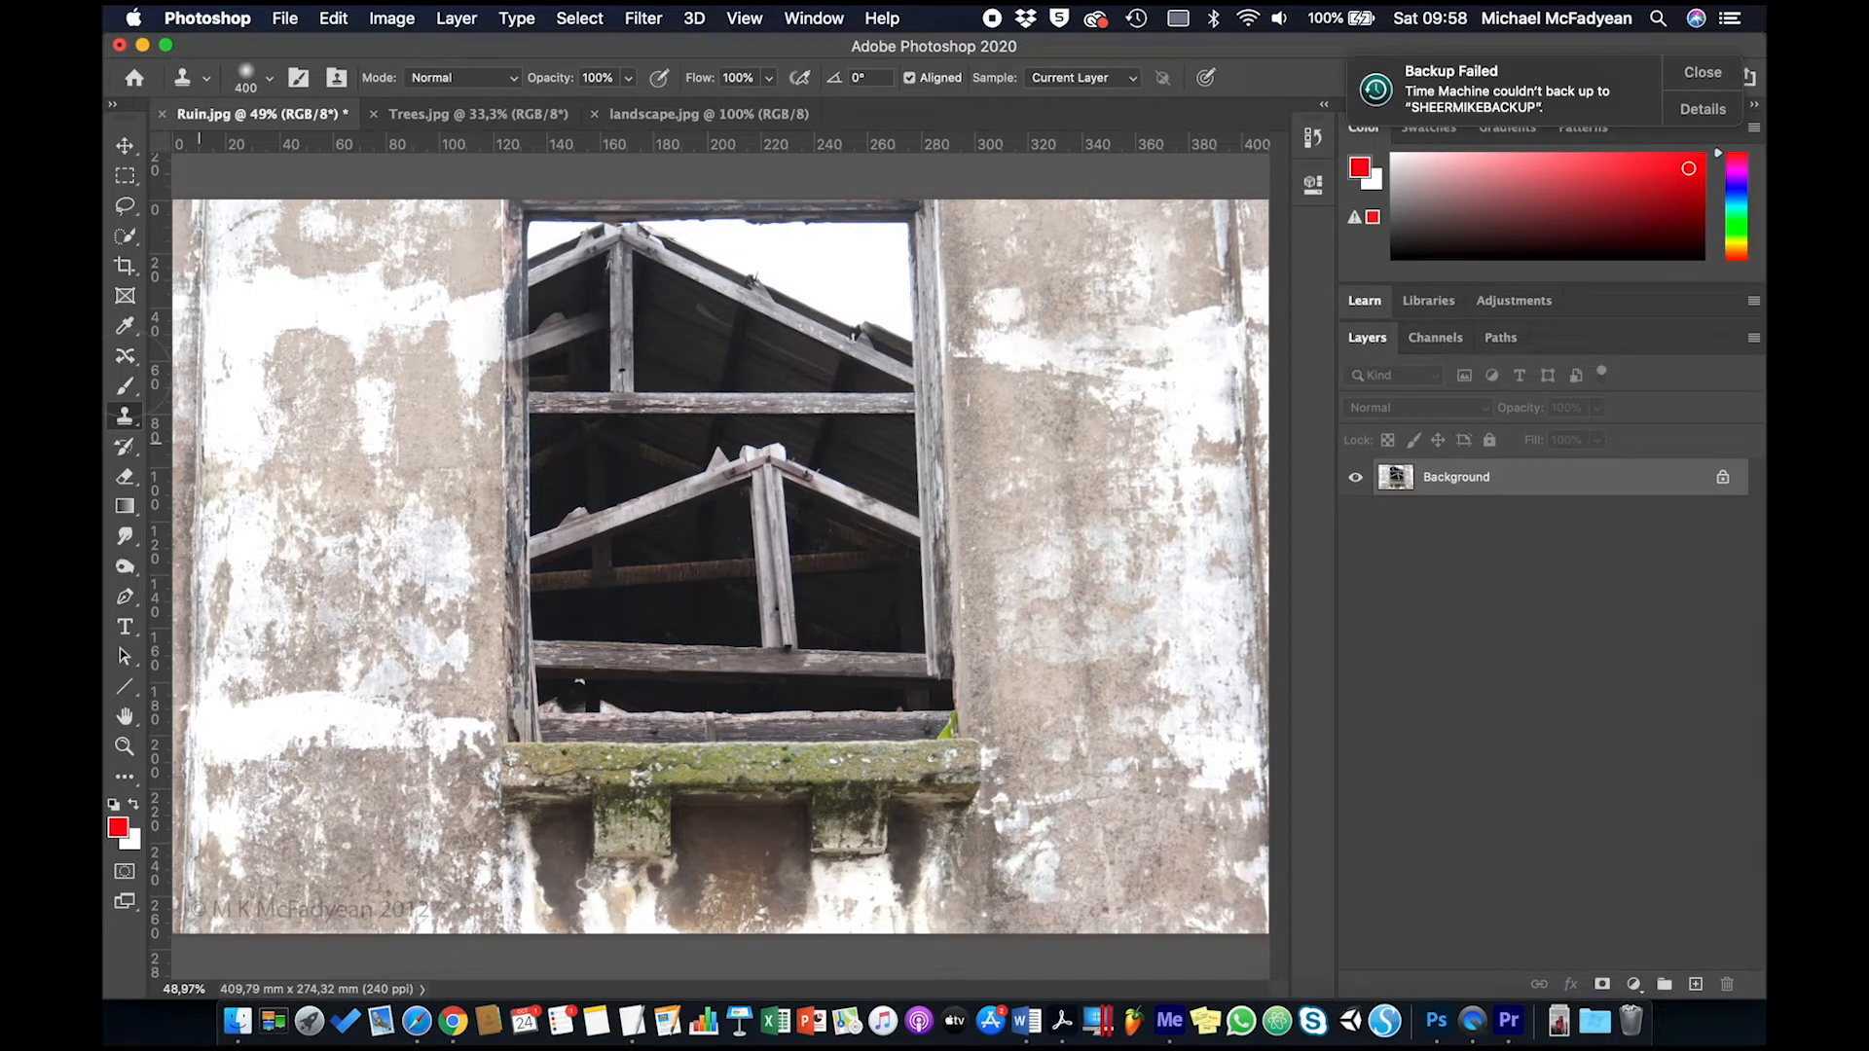
pyautogui.moveTo(124, 206); pyautogui.dragTo(166, 222)
pyautogui.press('super+z')
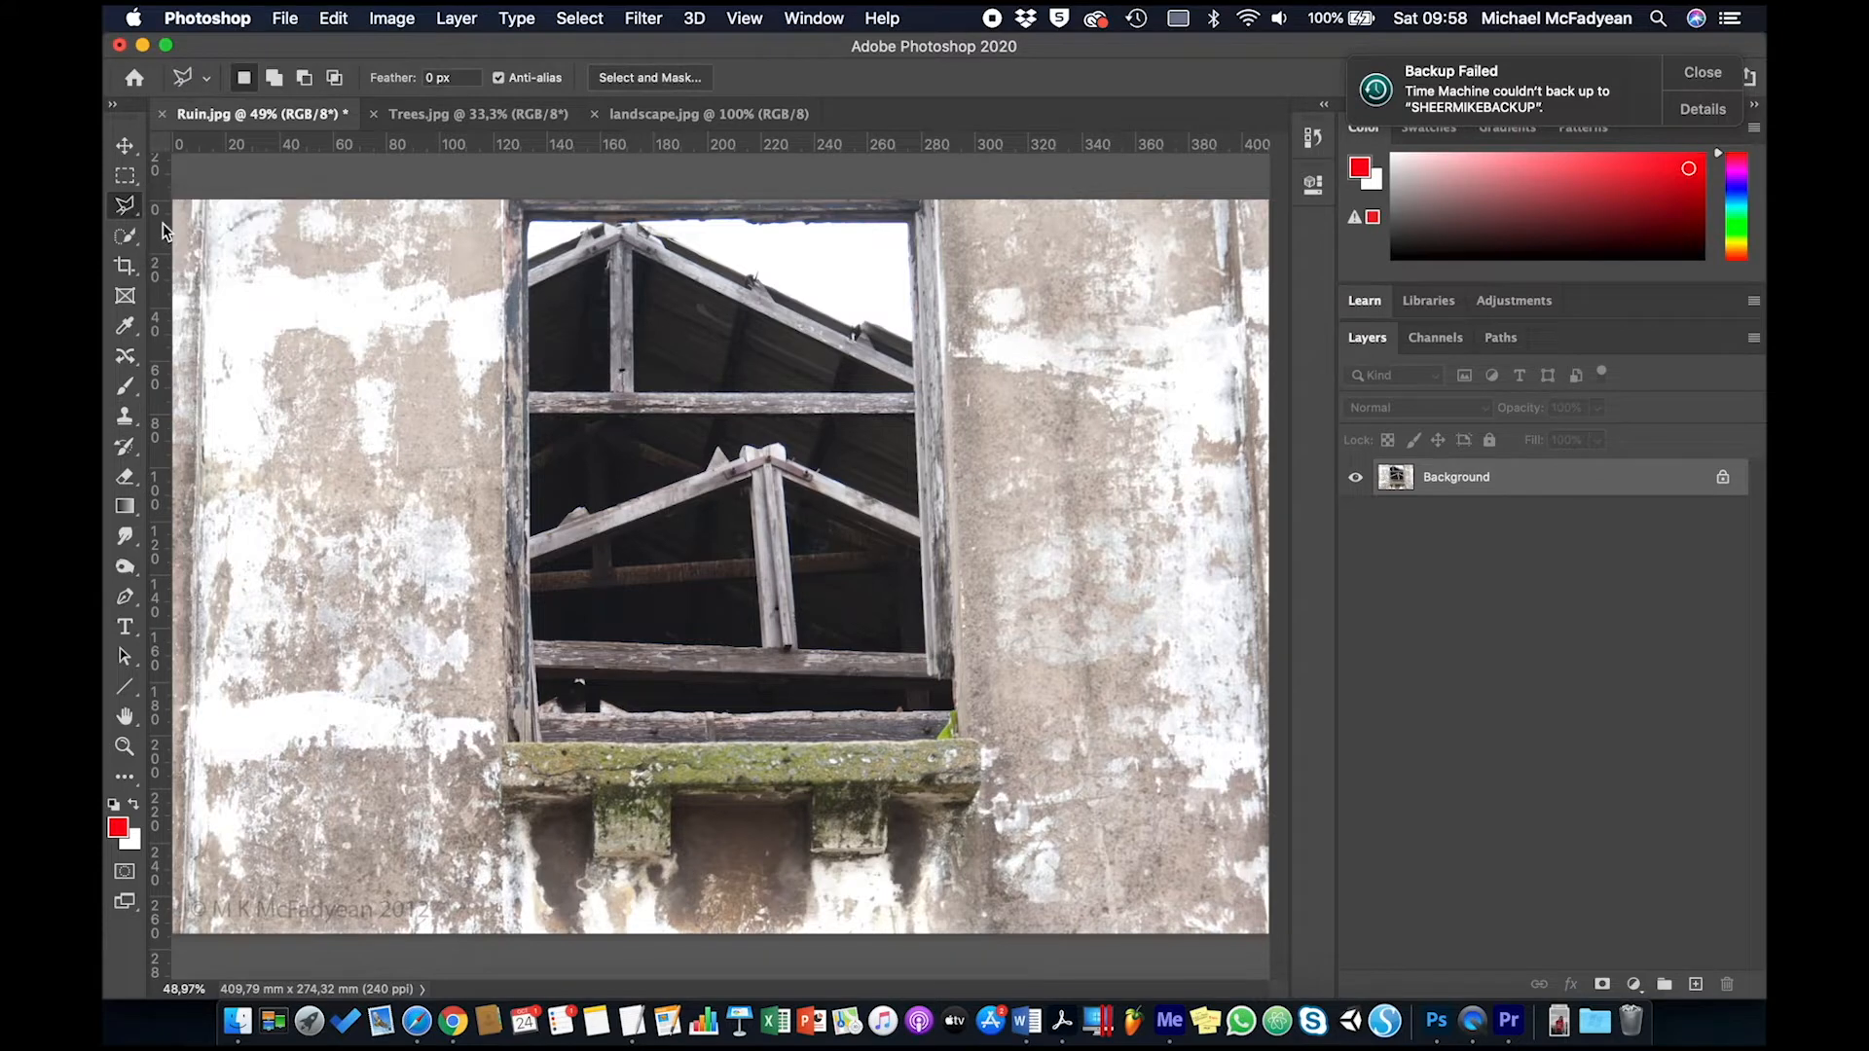
# Outline the whole window opening with a four-cornered Polygonal Lasso selection
pyautogui.click(911, 225)
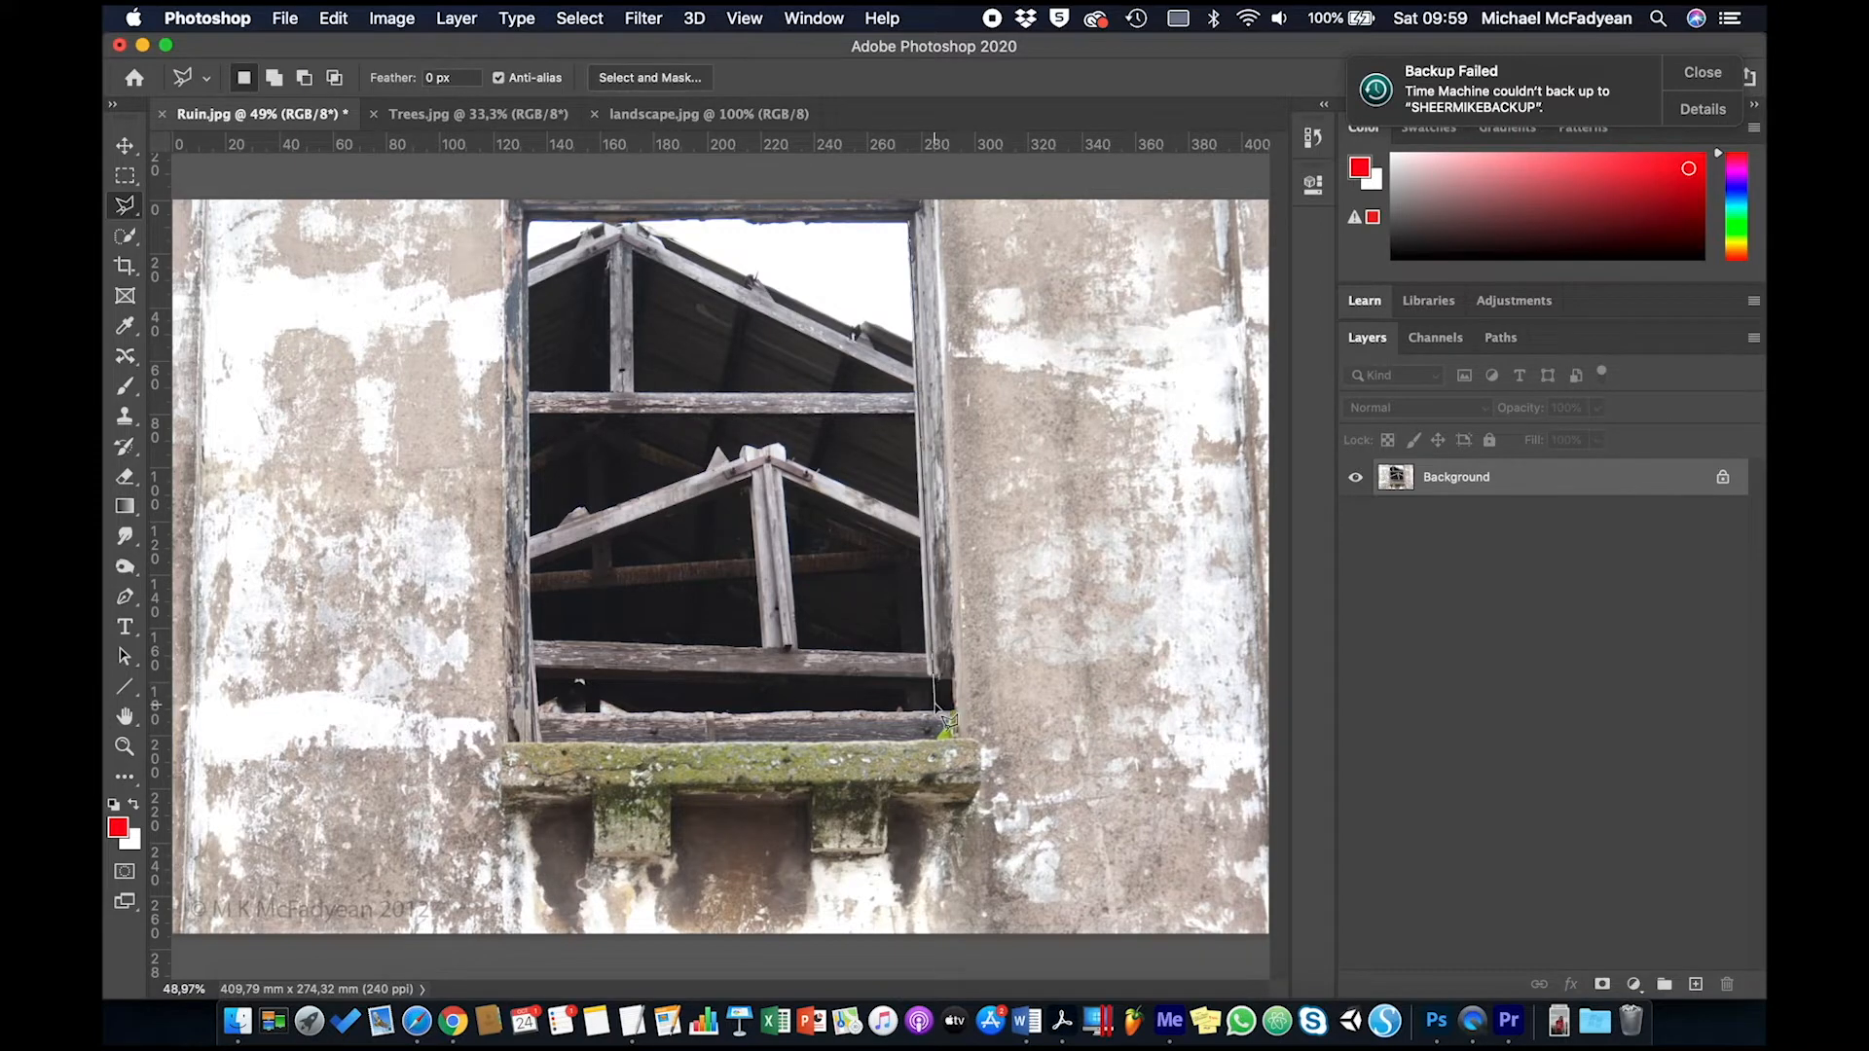
pyautogui.click(935, 708)
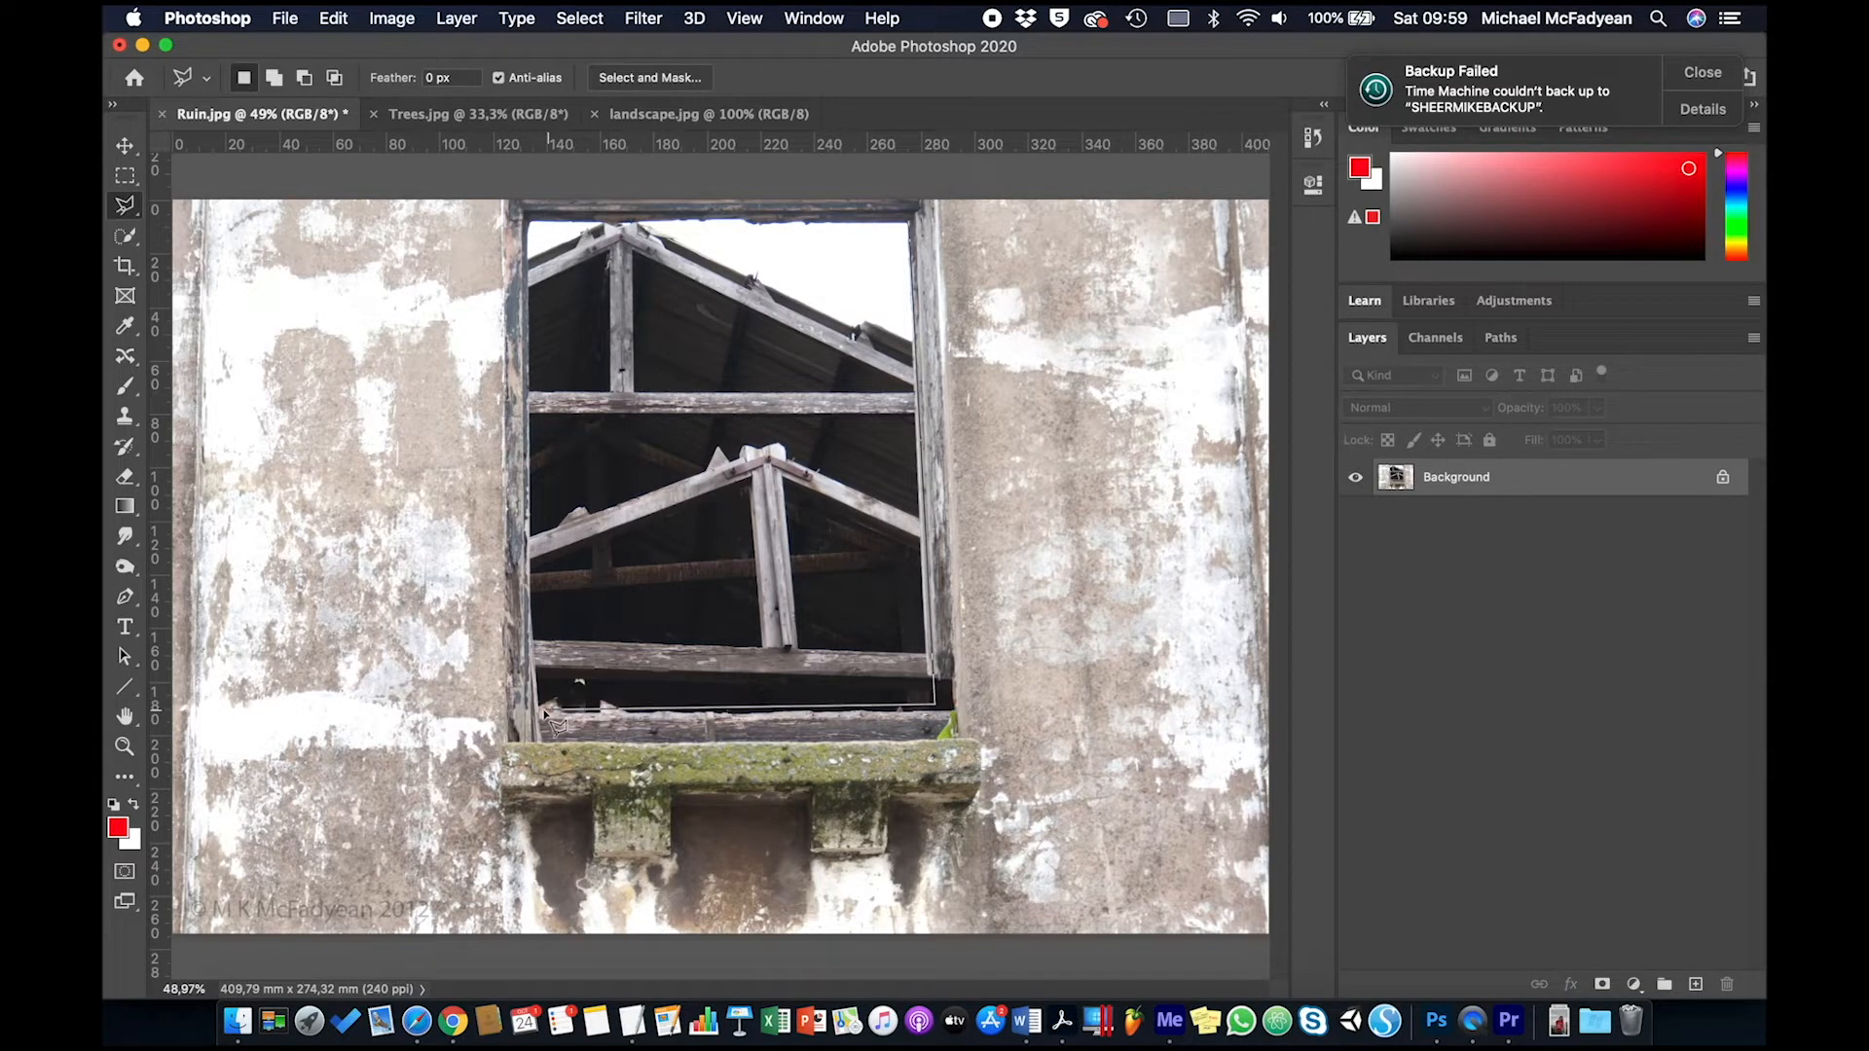
pyautogui.click(542, 710)
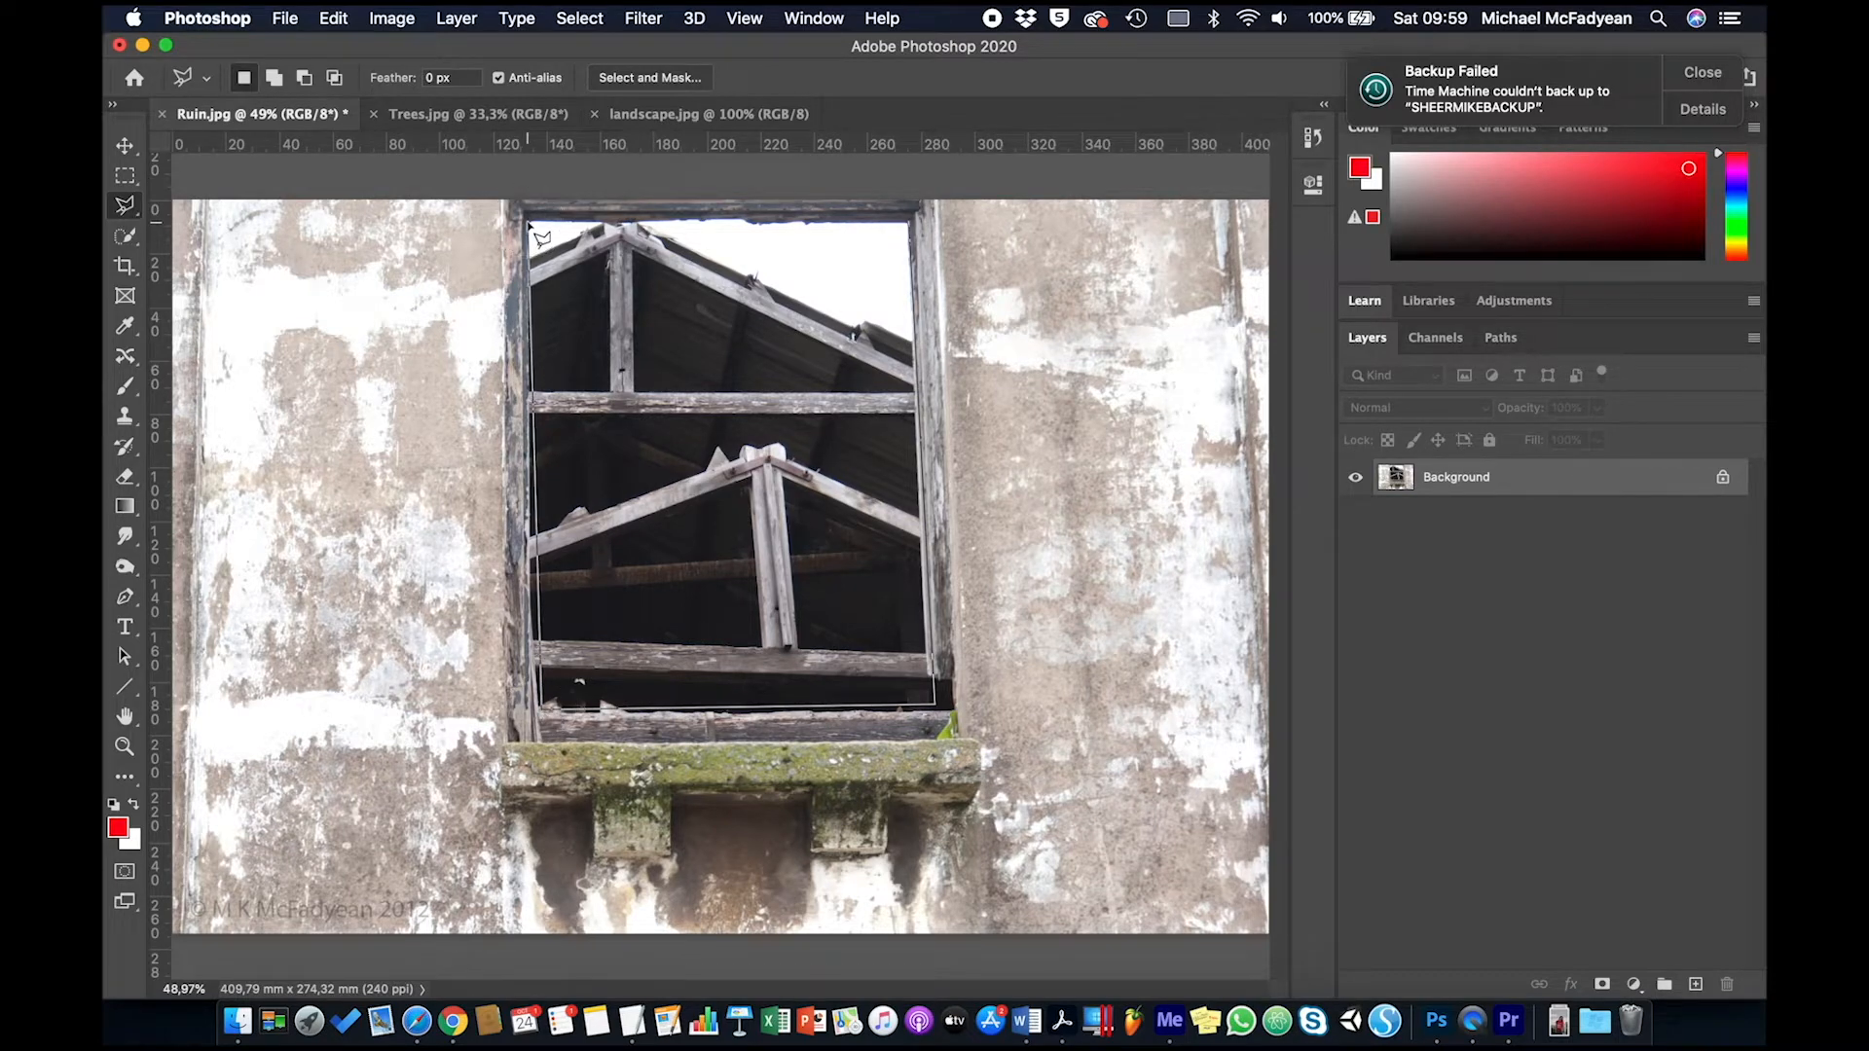
pyautogui.click(530, 223)
pyautogui.click(910, 224)
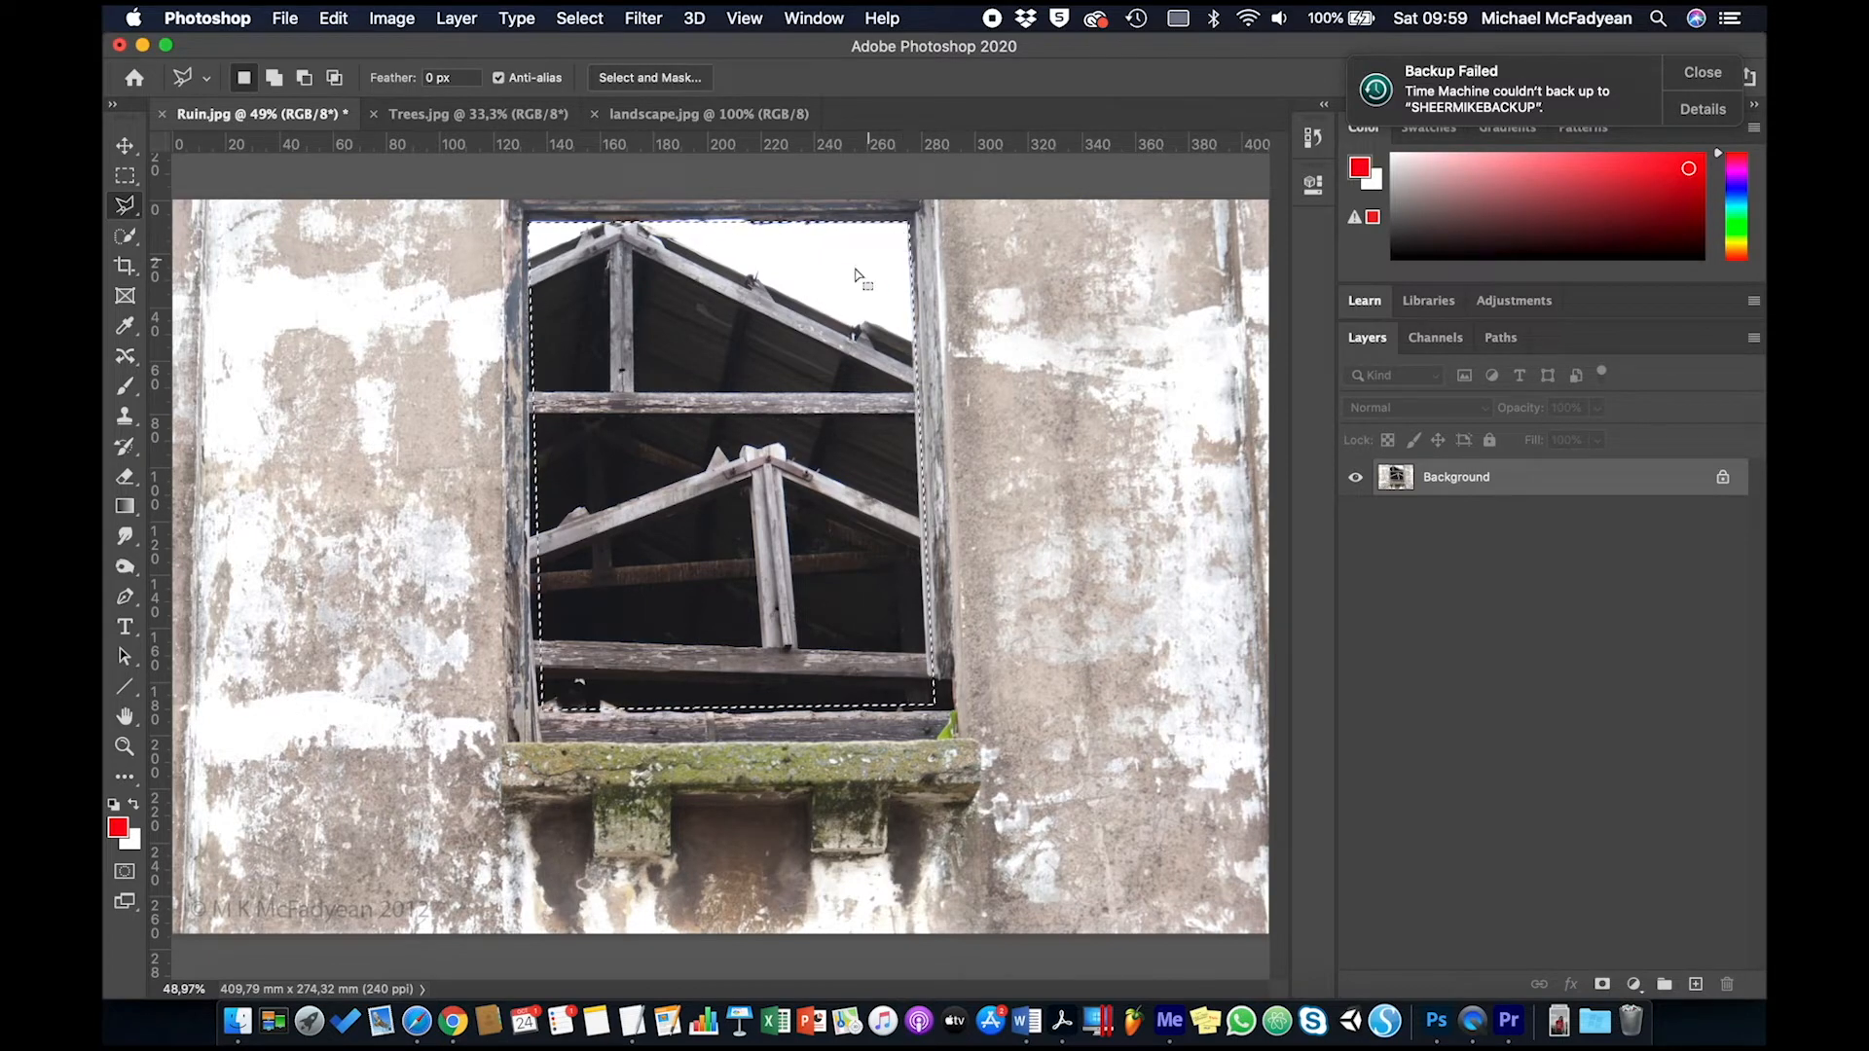
# Try scaling the window selection to about 100.30% with Transform Selection, and deselect it
pyautogui.click(644, 552)
pyautogui.rightClick(645, 553)
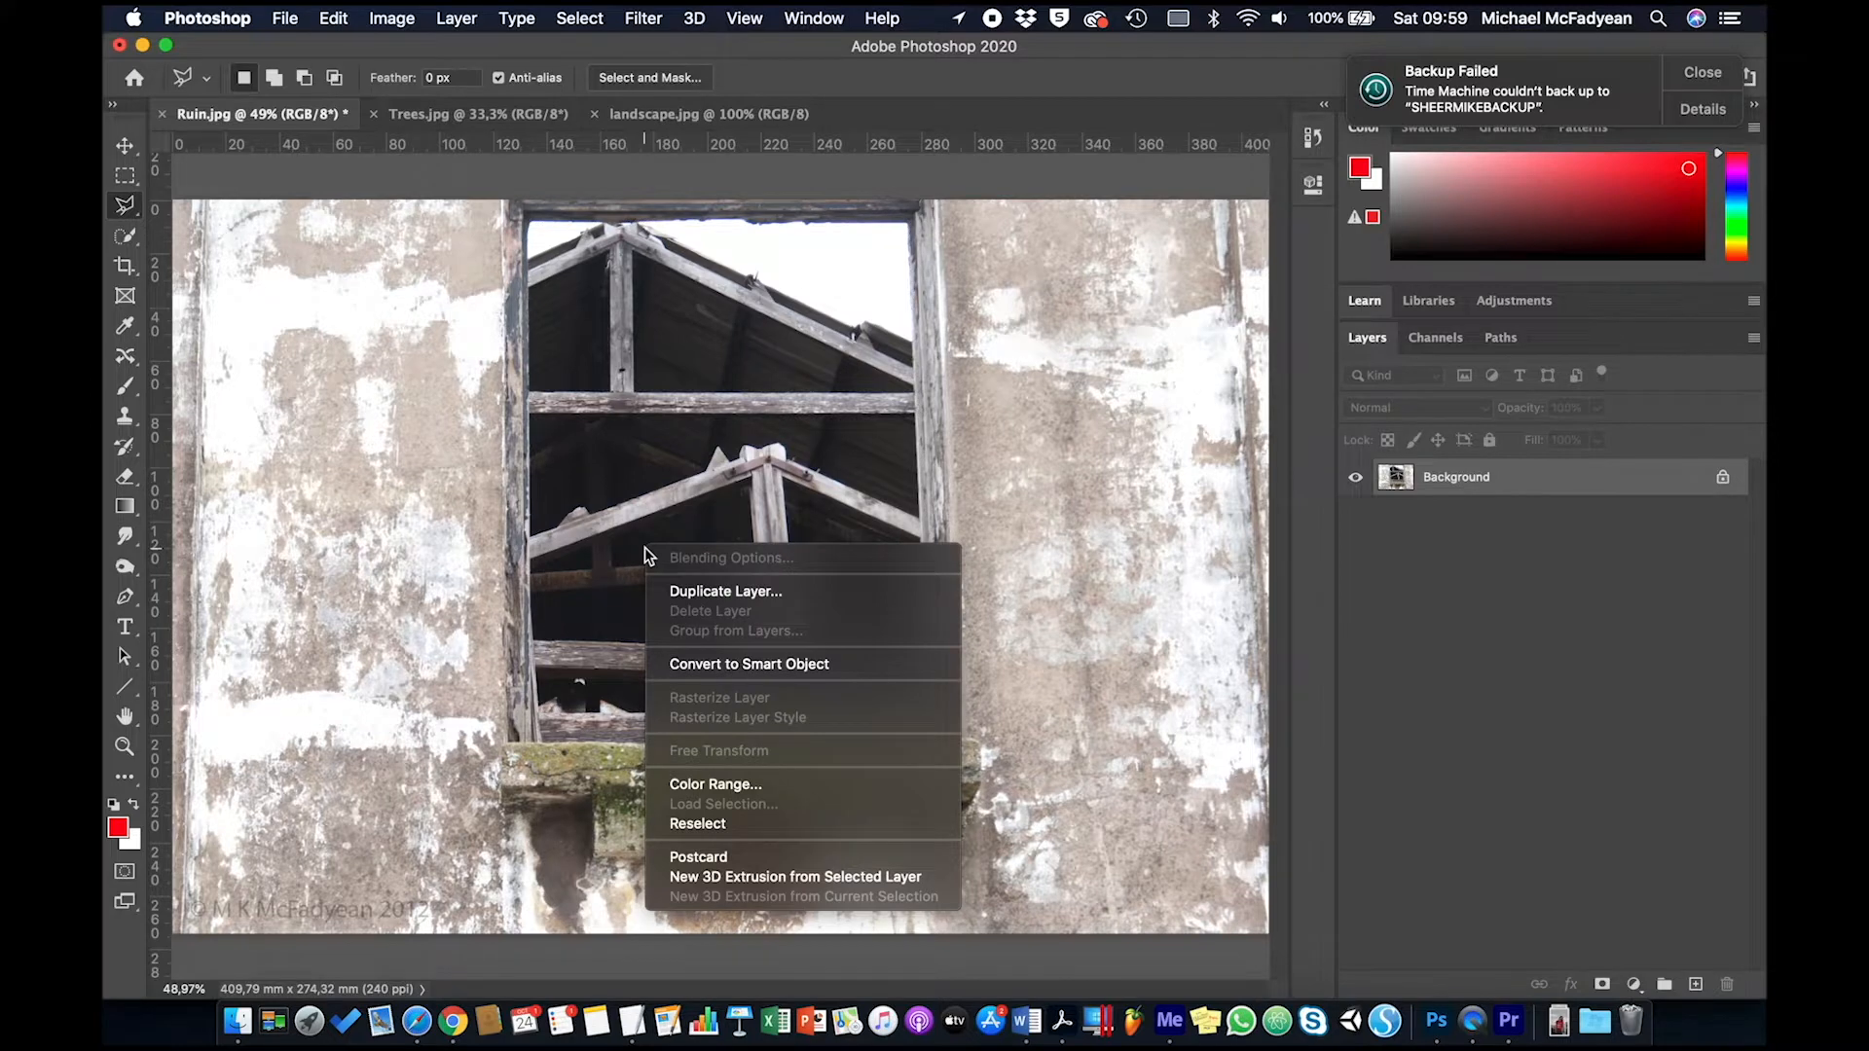
pyautogui.click(644, 547)
pyautogui.press('super+z')
pyautogui.rightClick(644, 552)
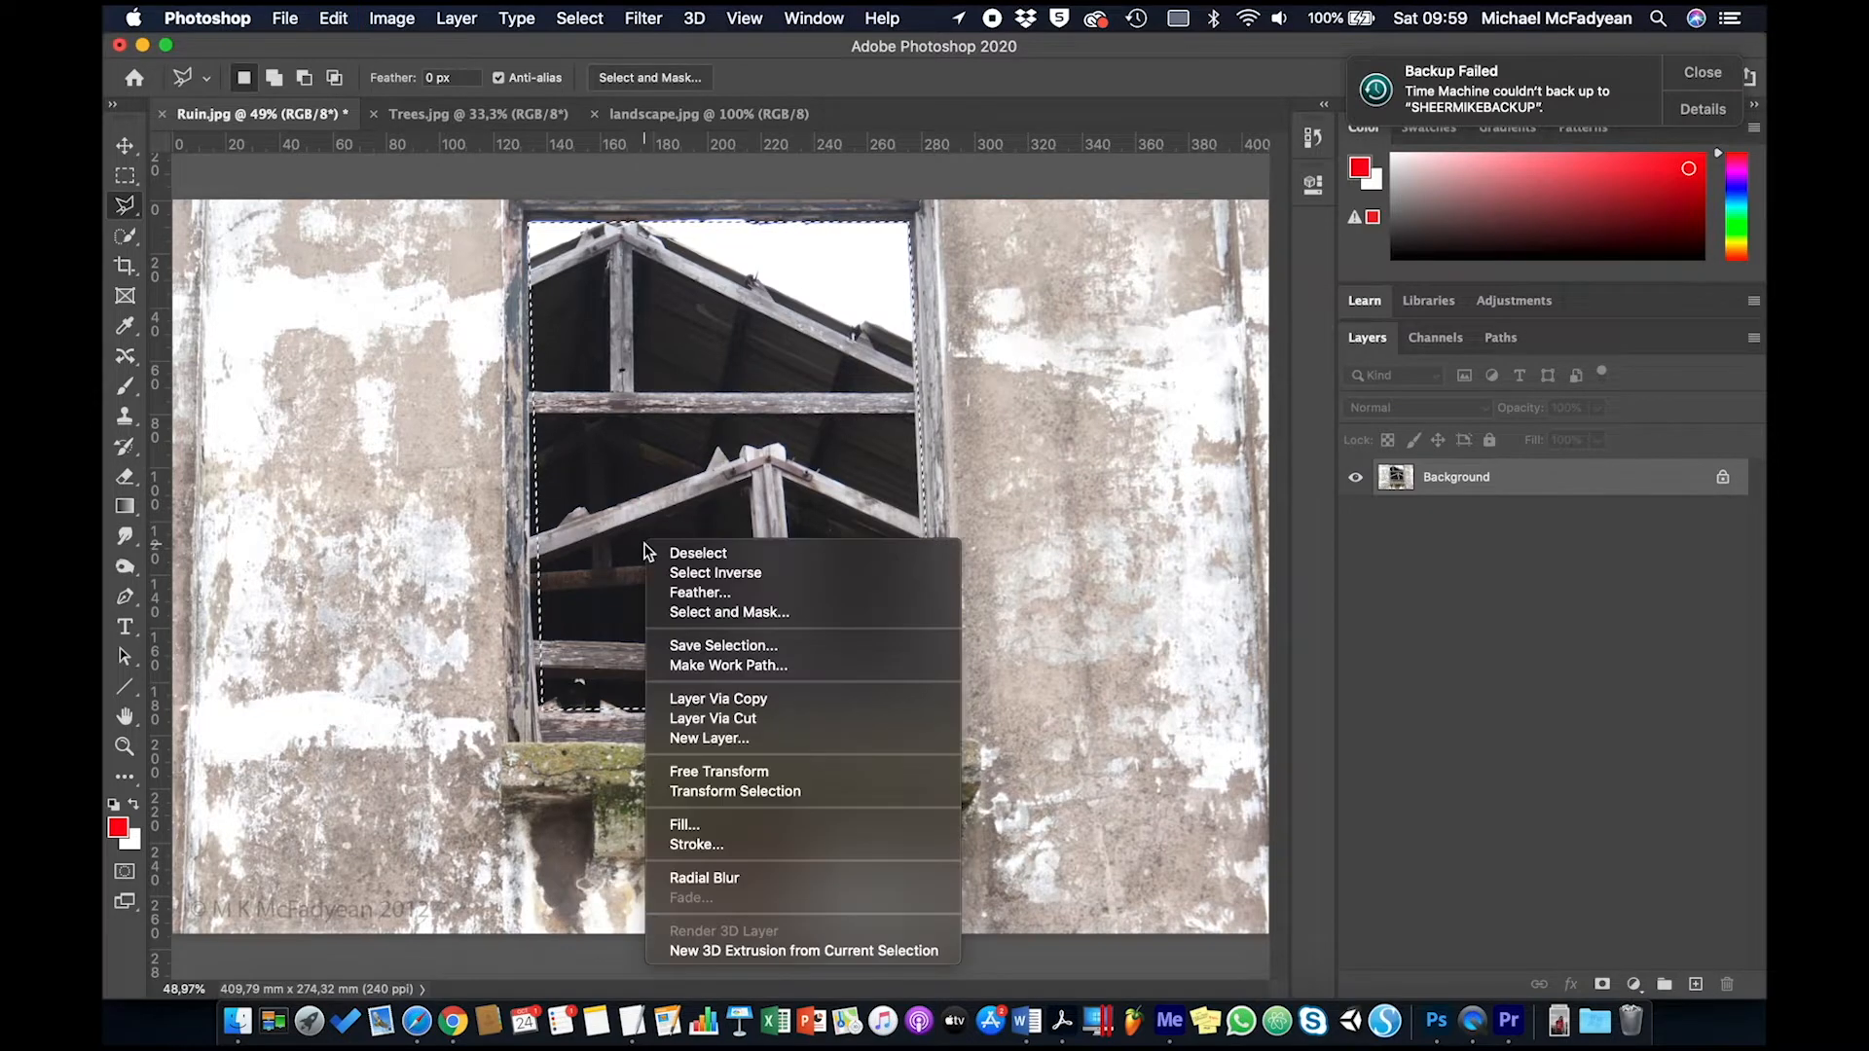
pyautogui.click(761, 793)
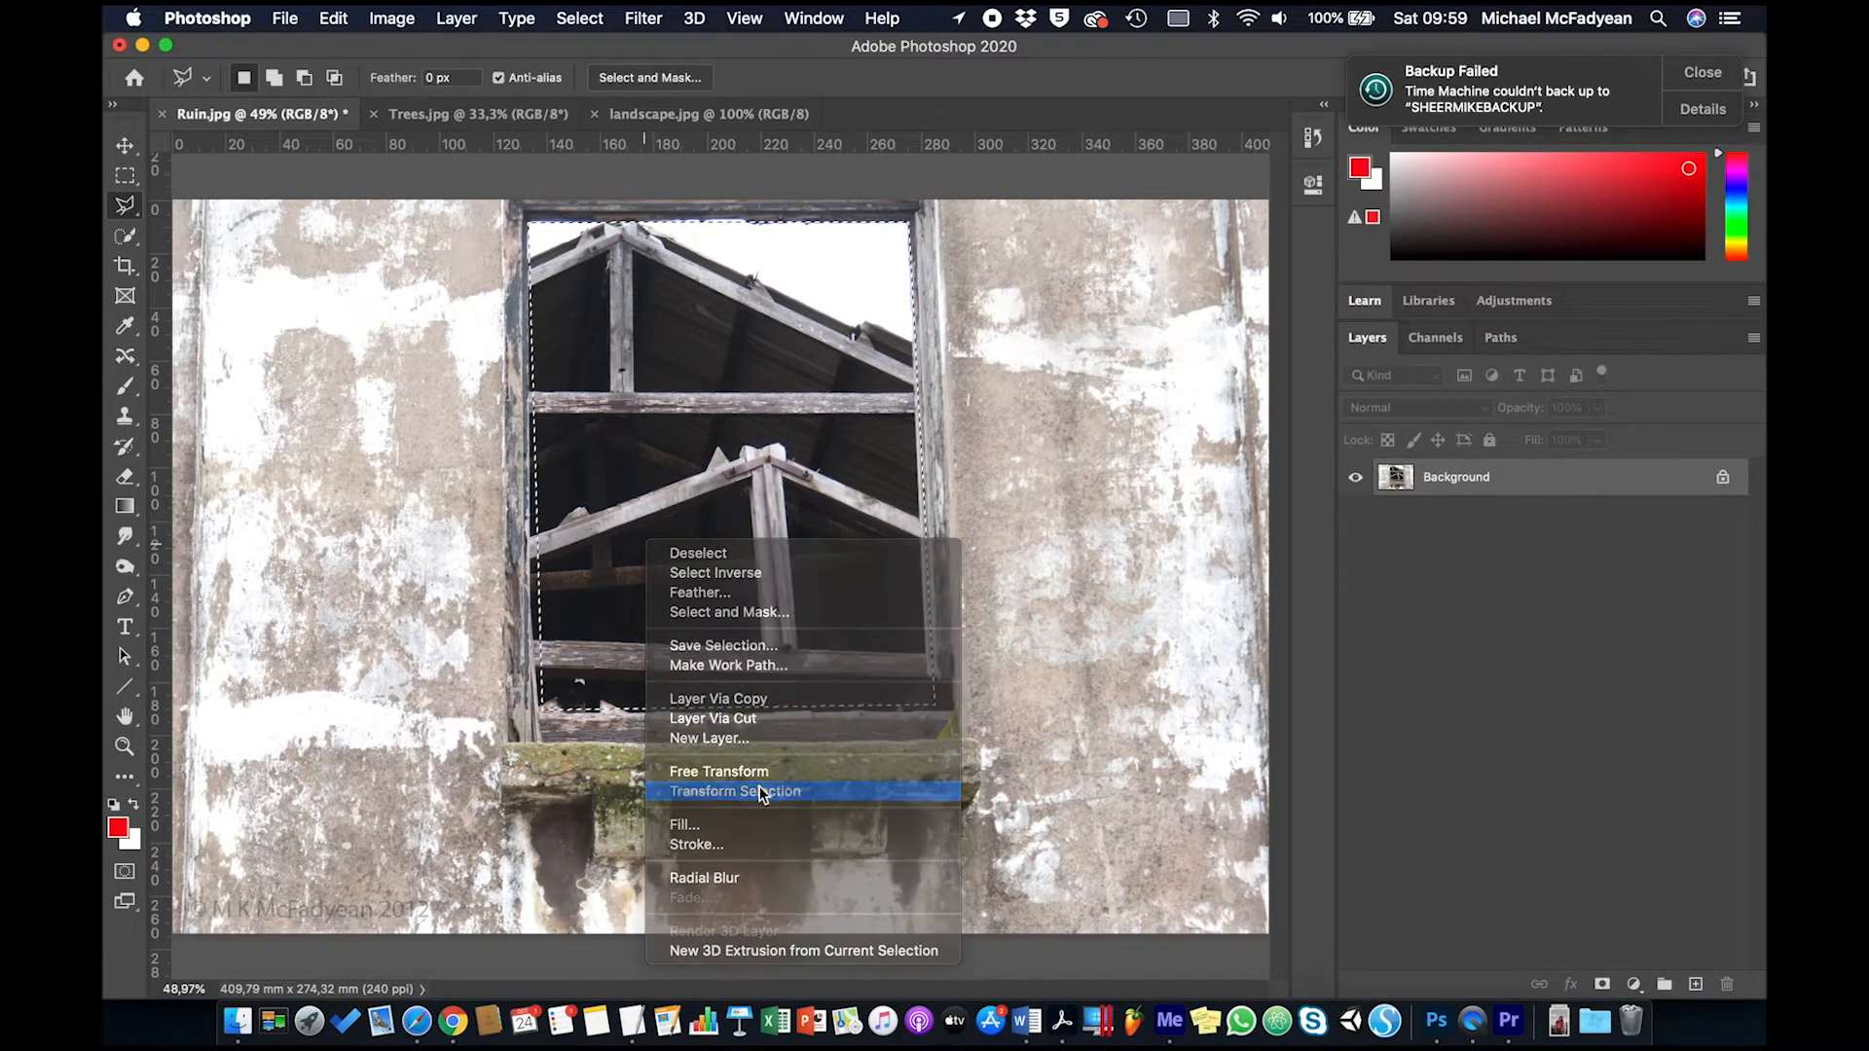
pyautogui.moveTo(532, 465); pyautogui.dragTo(528, 466)
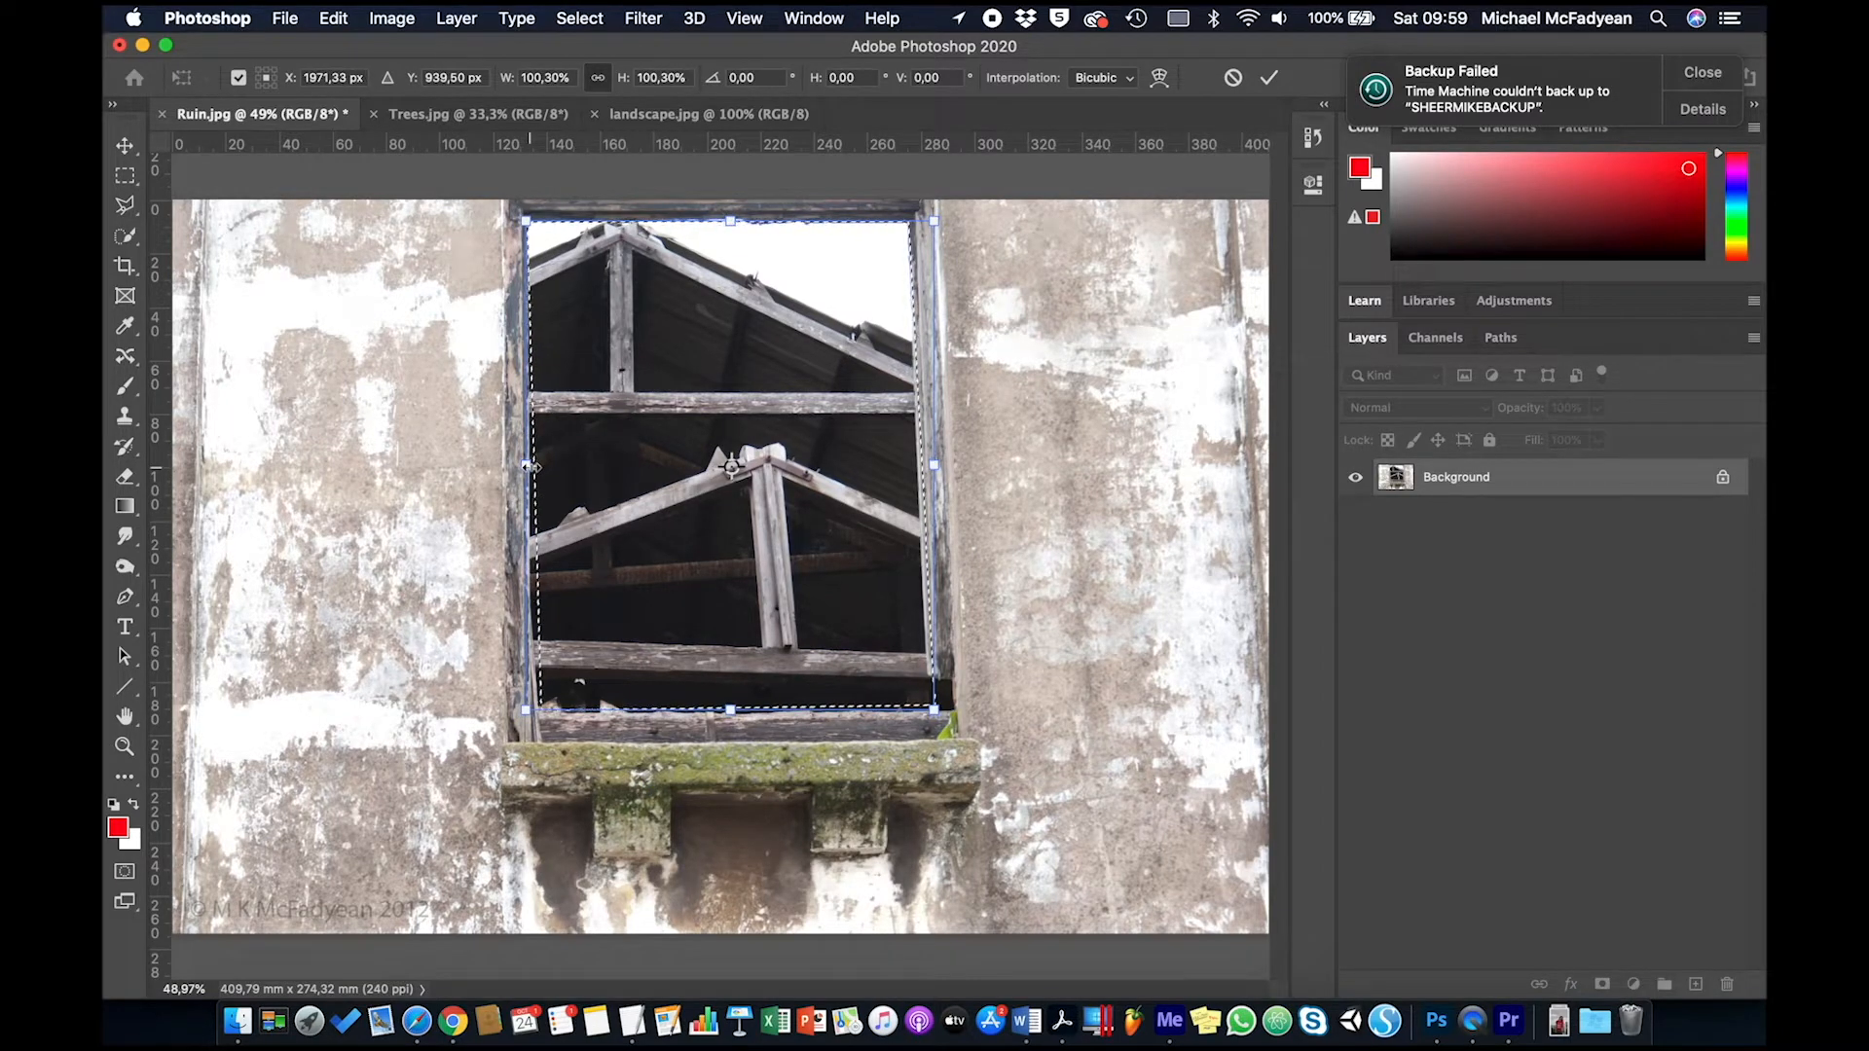
pyautogui.press('Return')
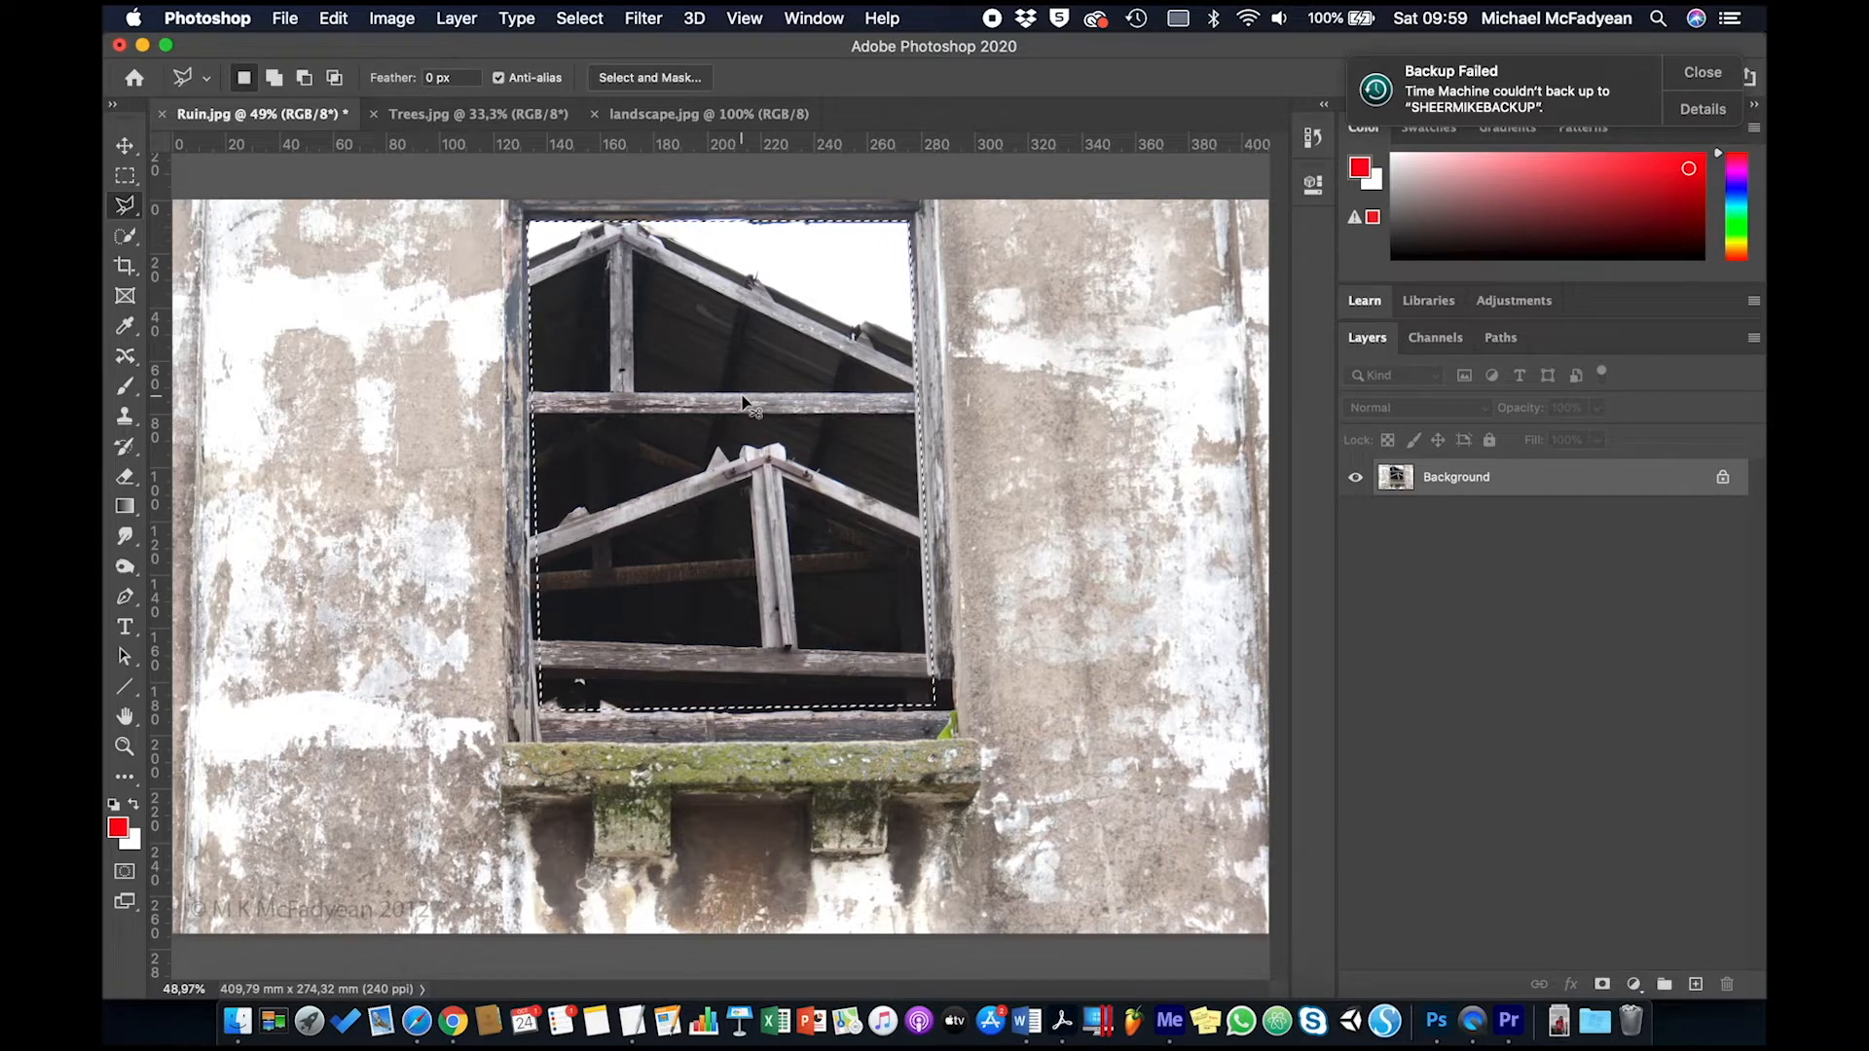
pyautogui.press('super+d')
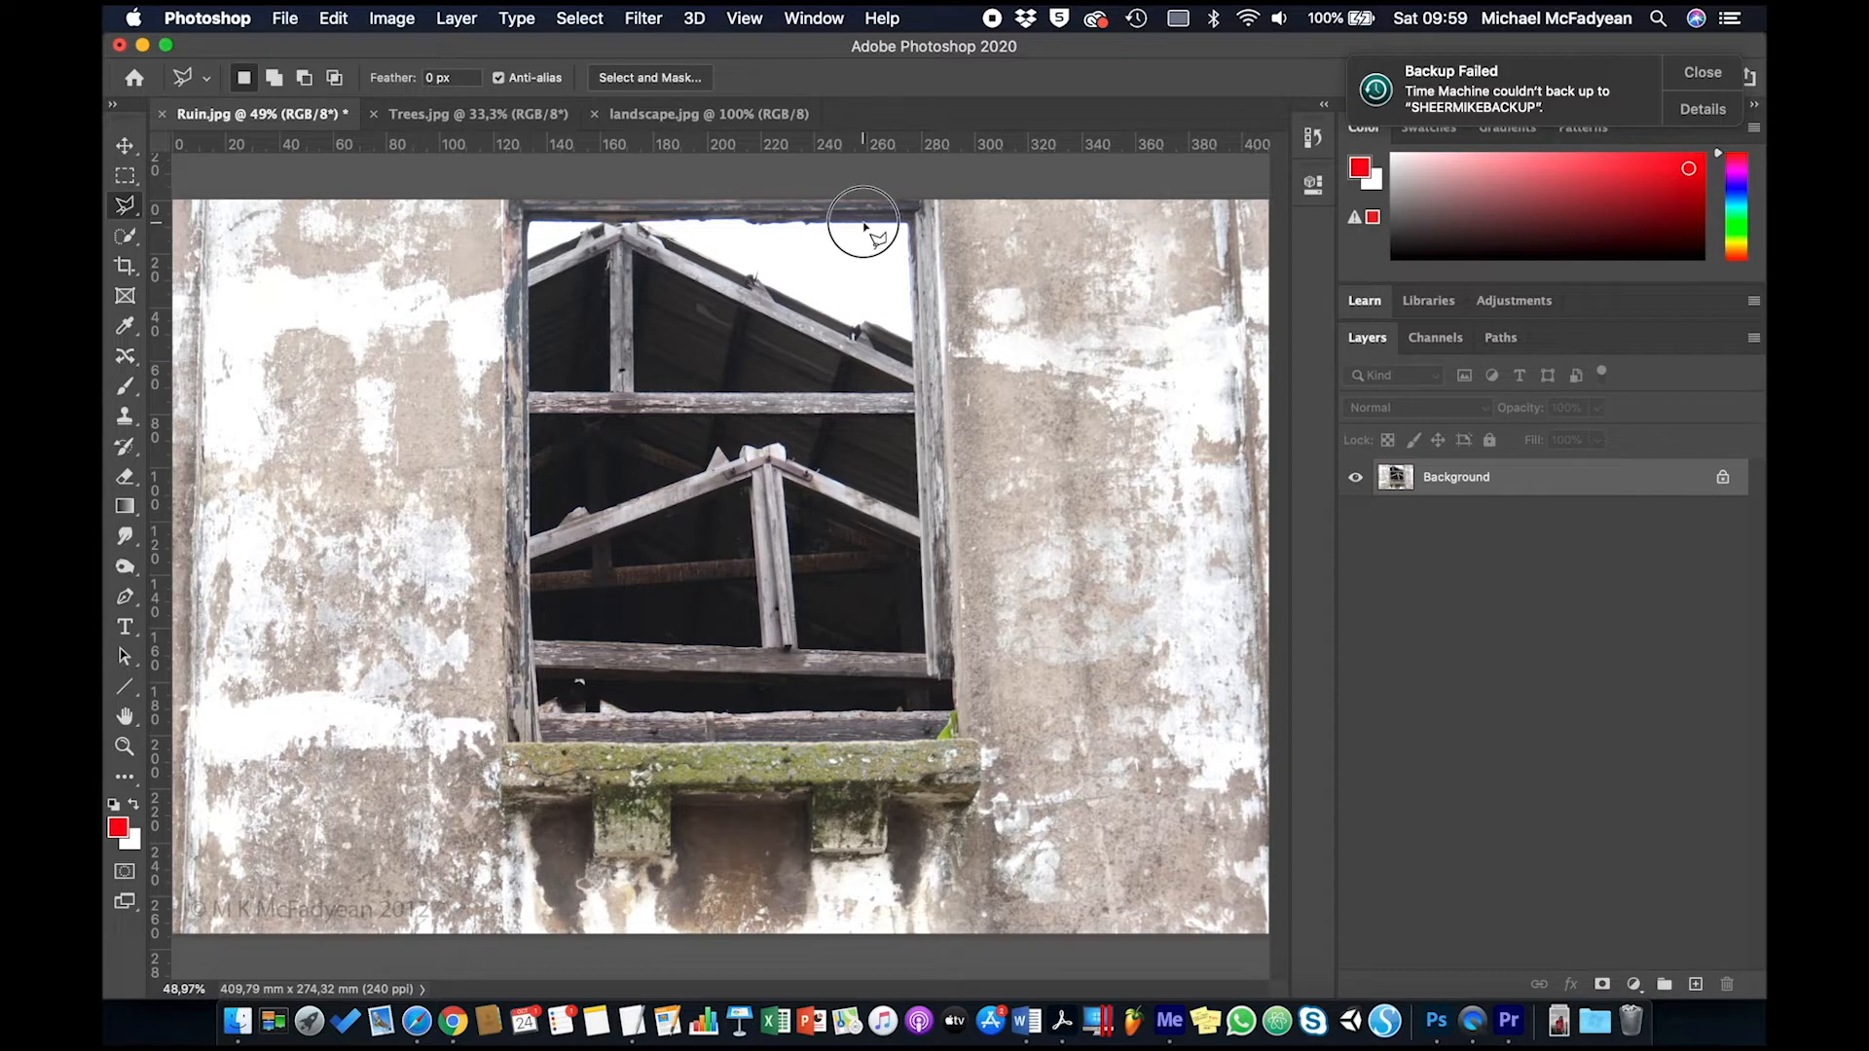
# Select the window opening again with the Polygonal Lasso, following the inner edges of the frame
pyautogui.click(529, 220)
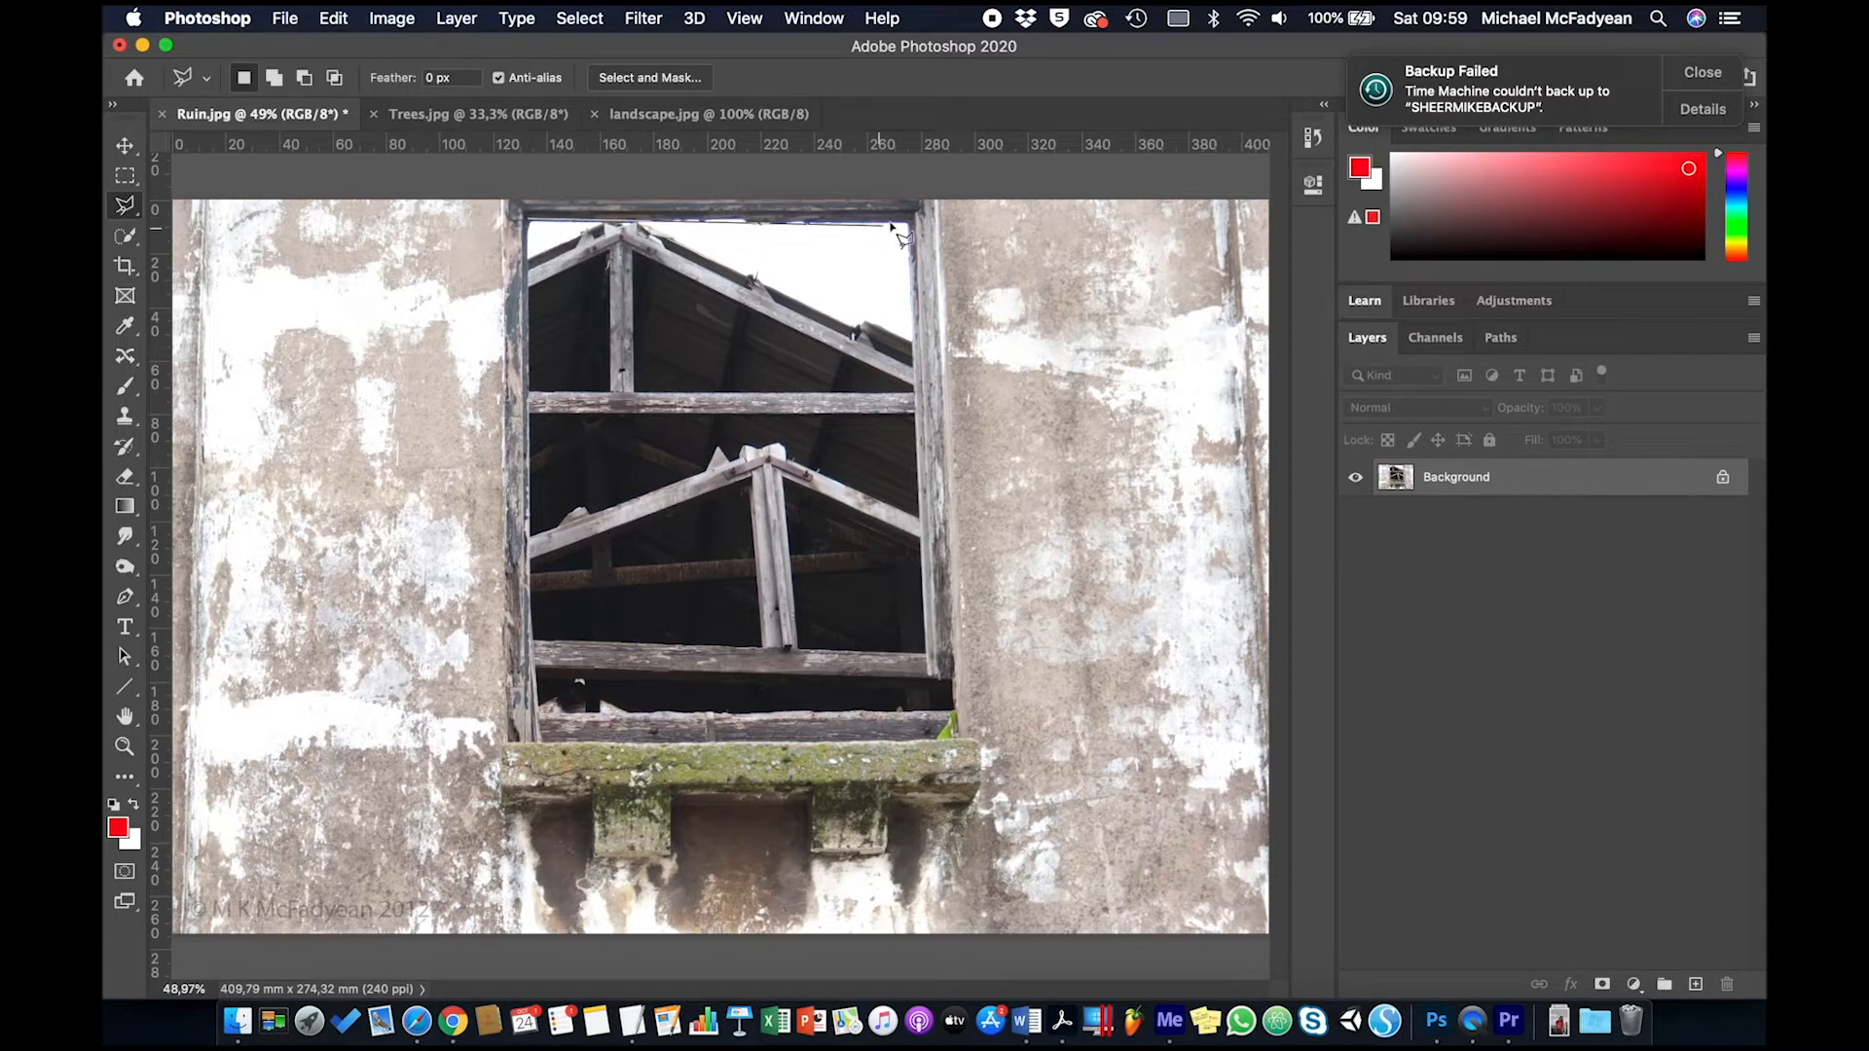
pyautogui.click(912, 222)
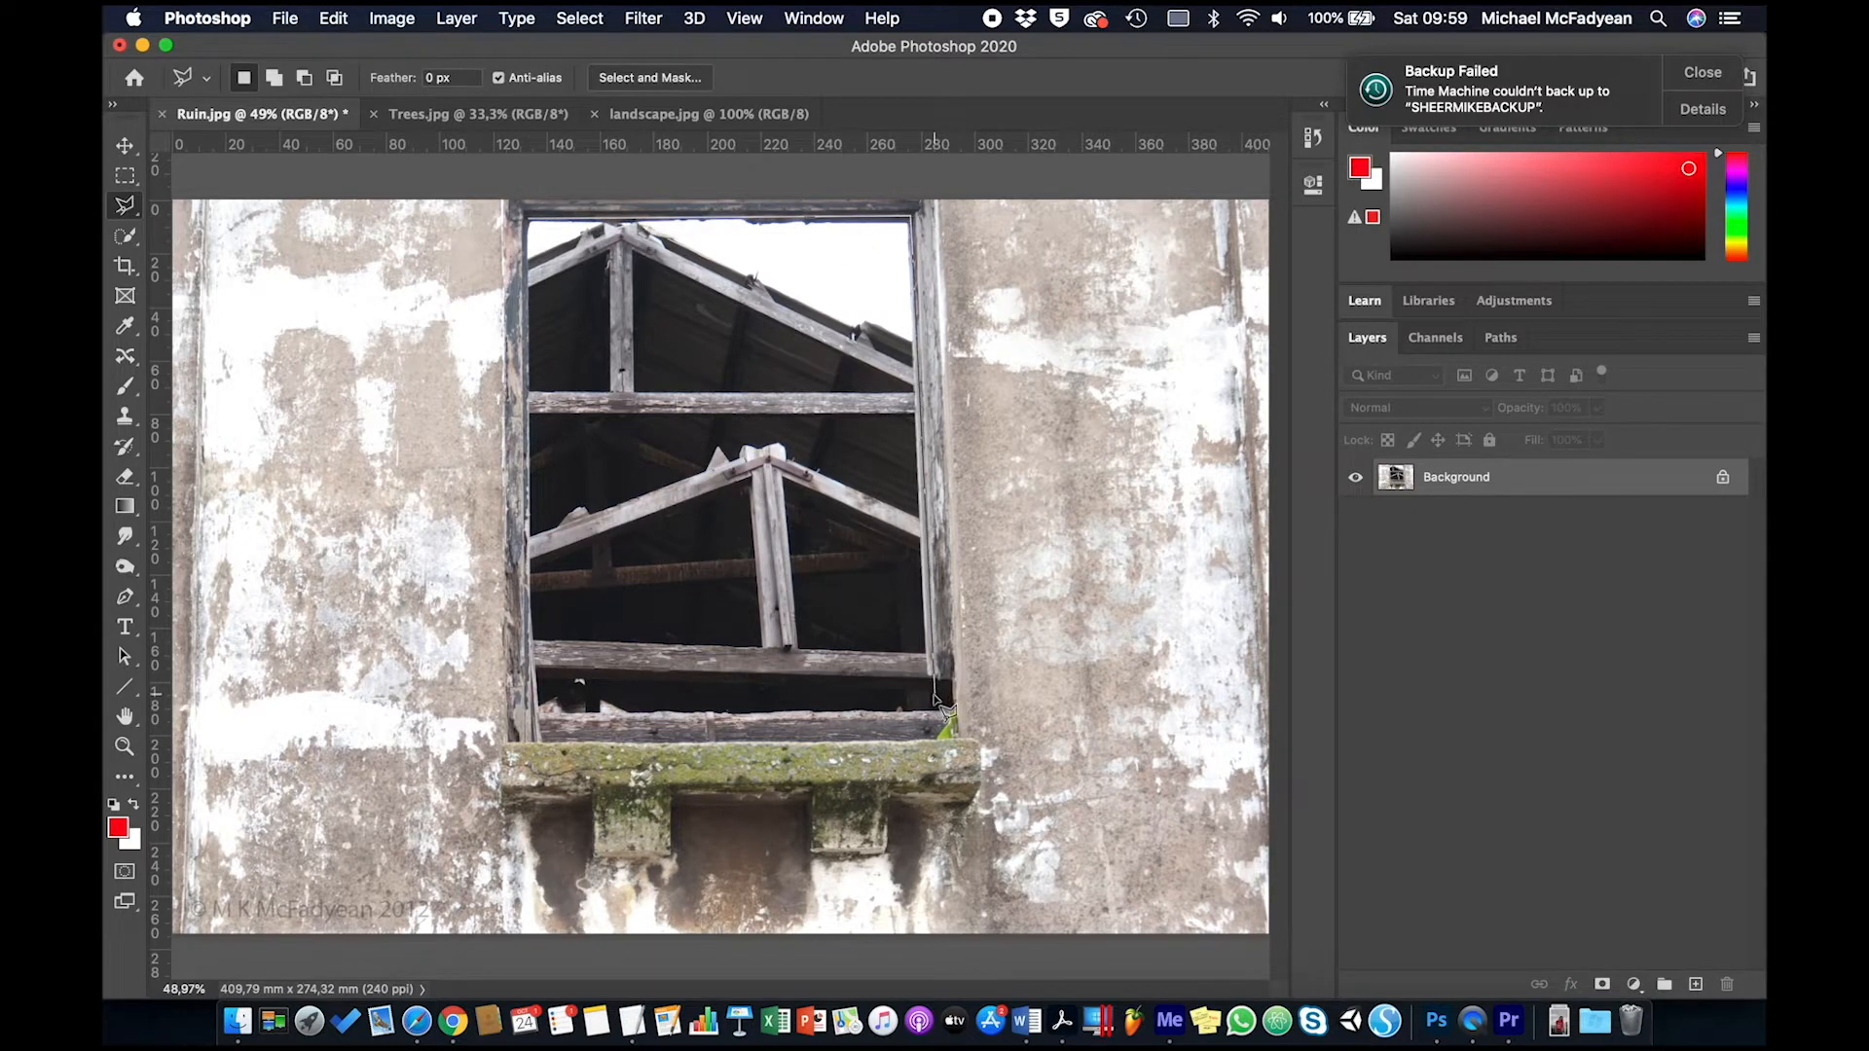
pyautogui.click(535, 716)
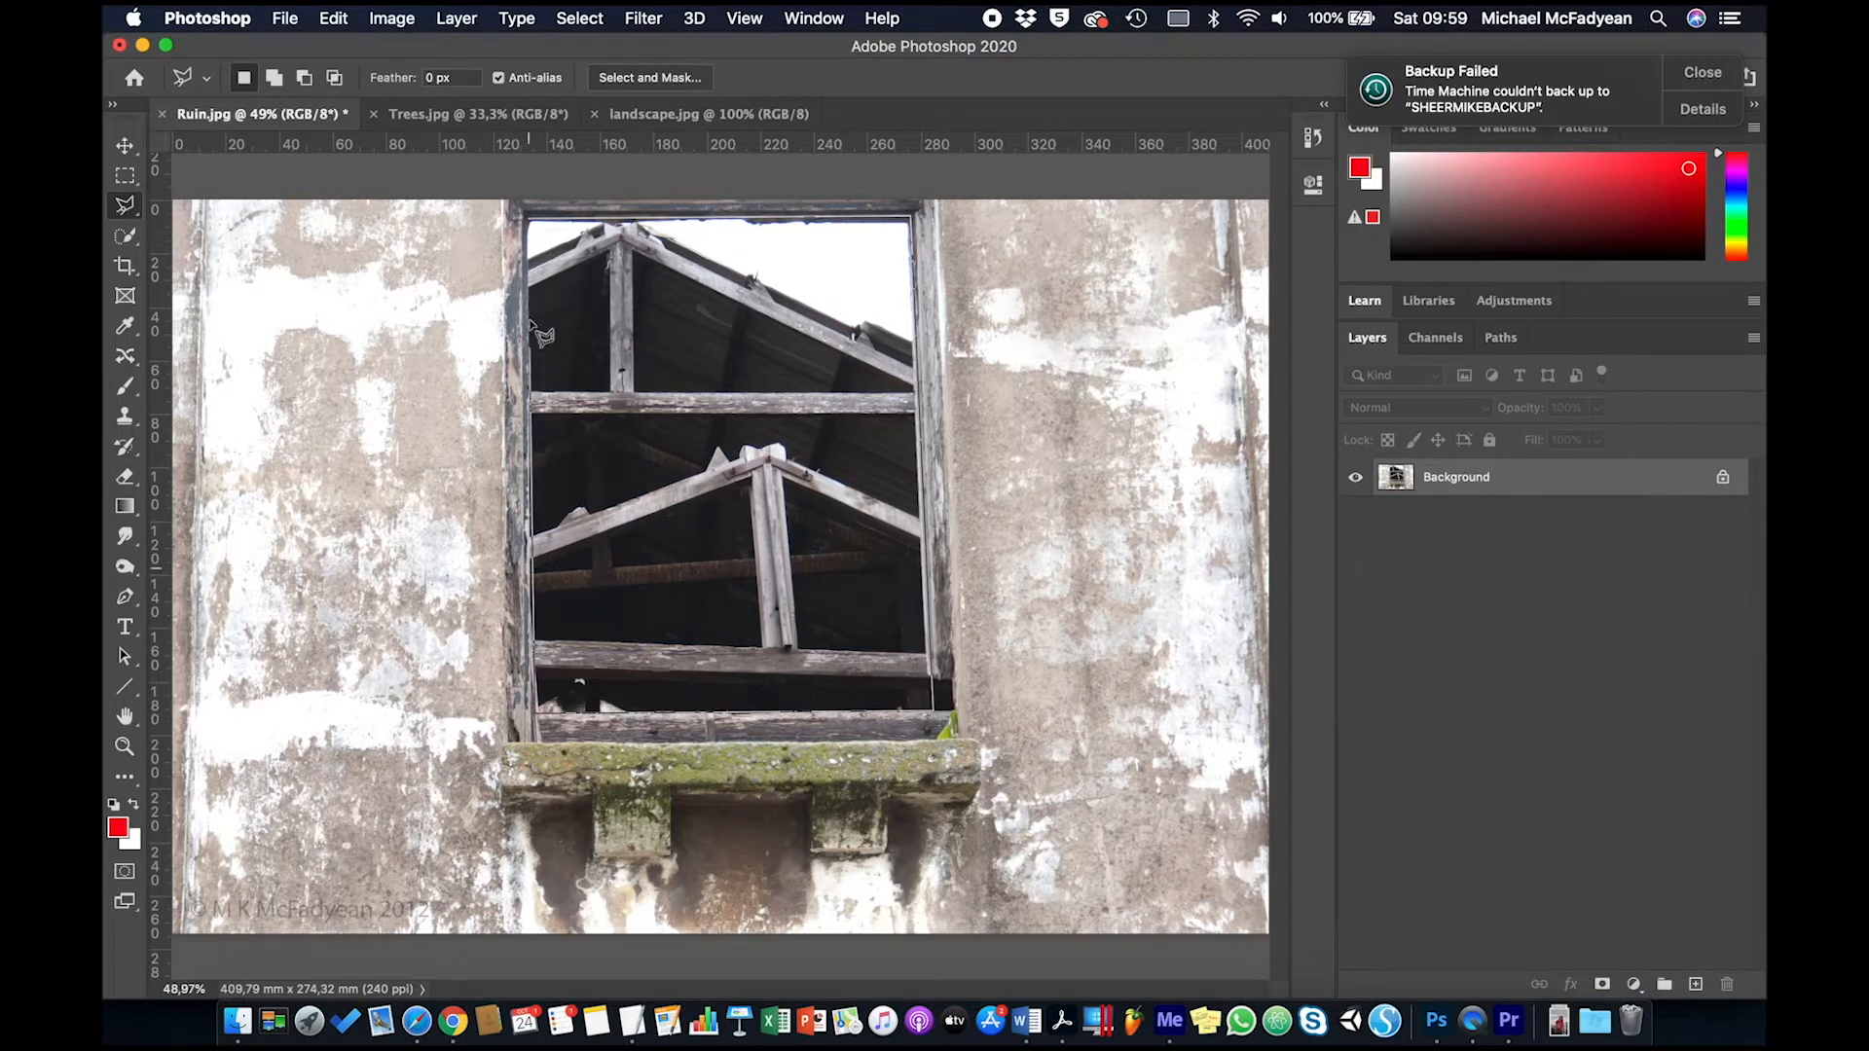
pyautogui.click(528, 219)
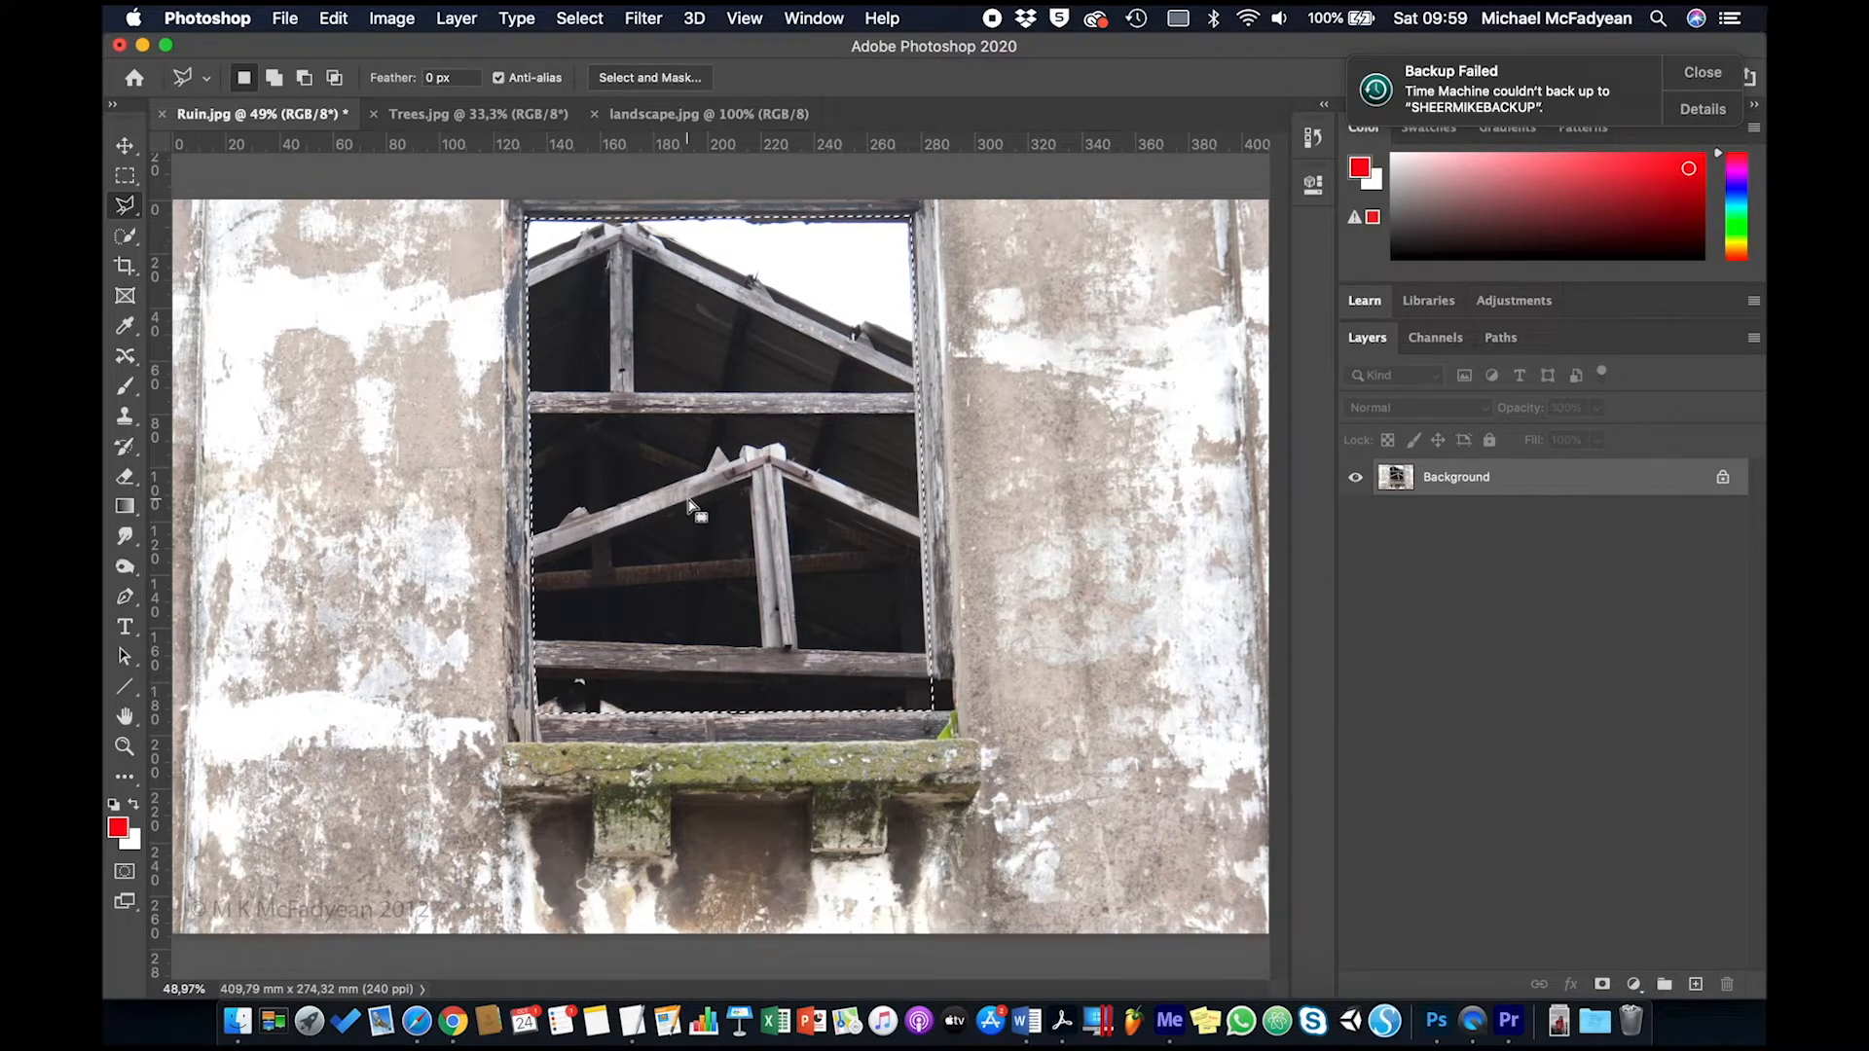
# Activate the Clone Stamp and open the Clone Source settings
pyautogui.click(125, 417)
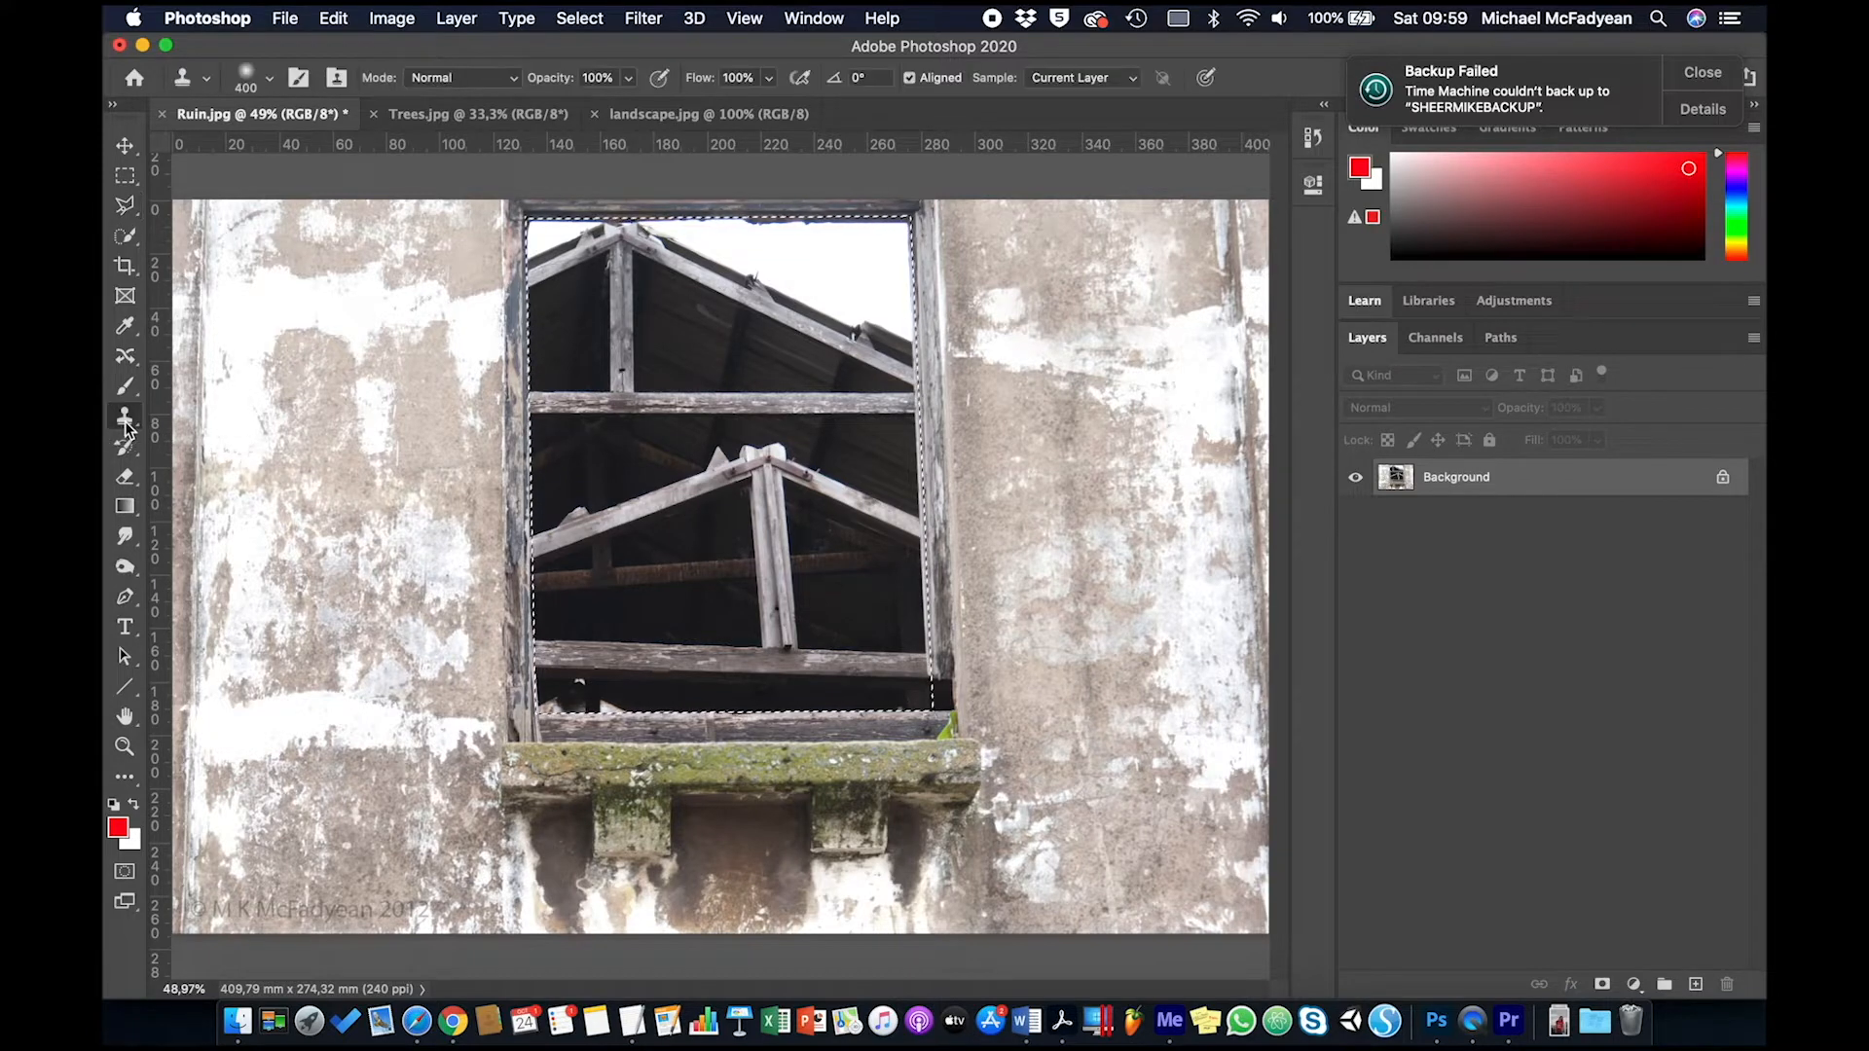
pyautogui.click(818, 20)
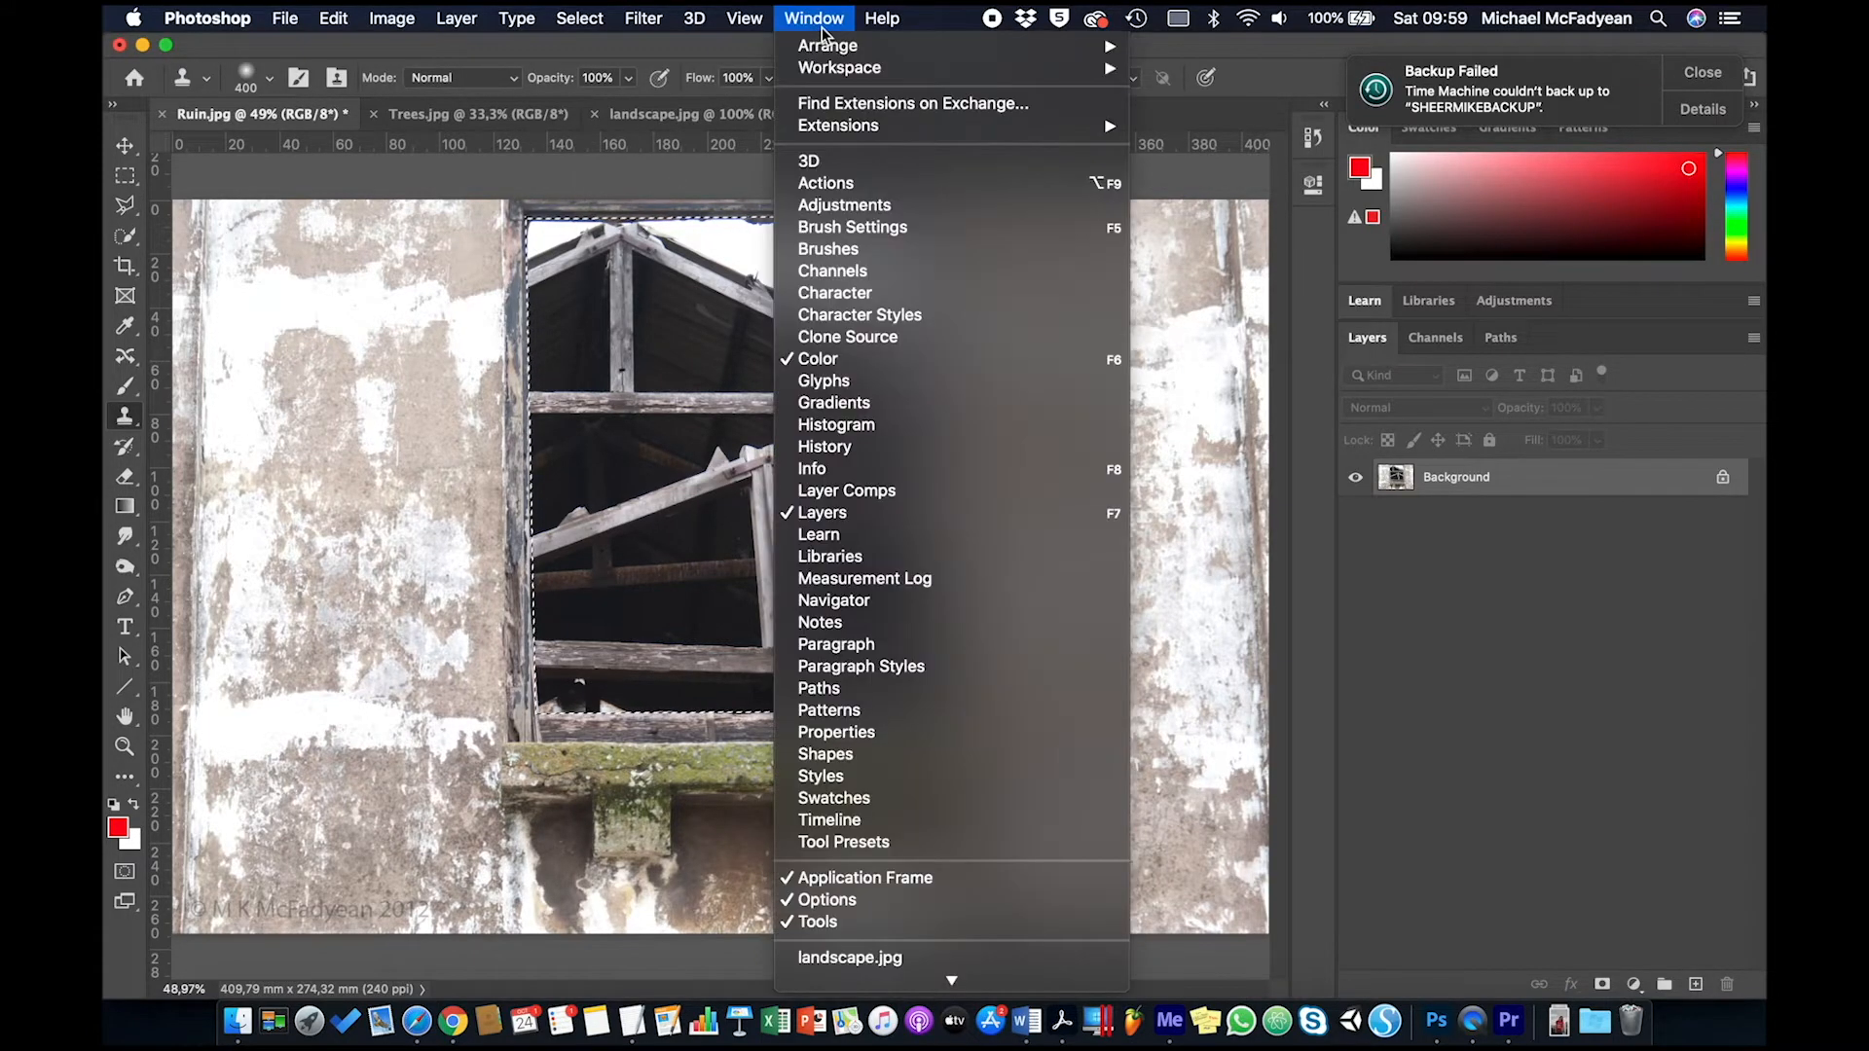
pyautogui.click(881, 337)
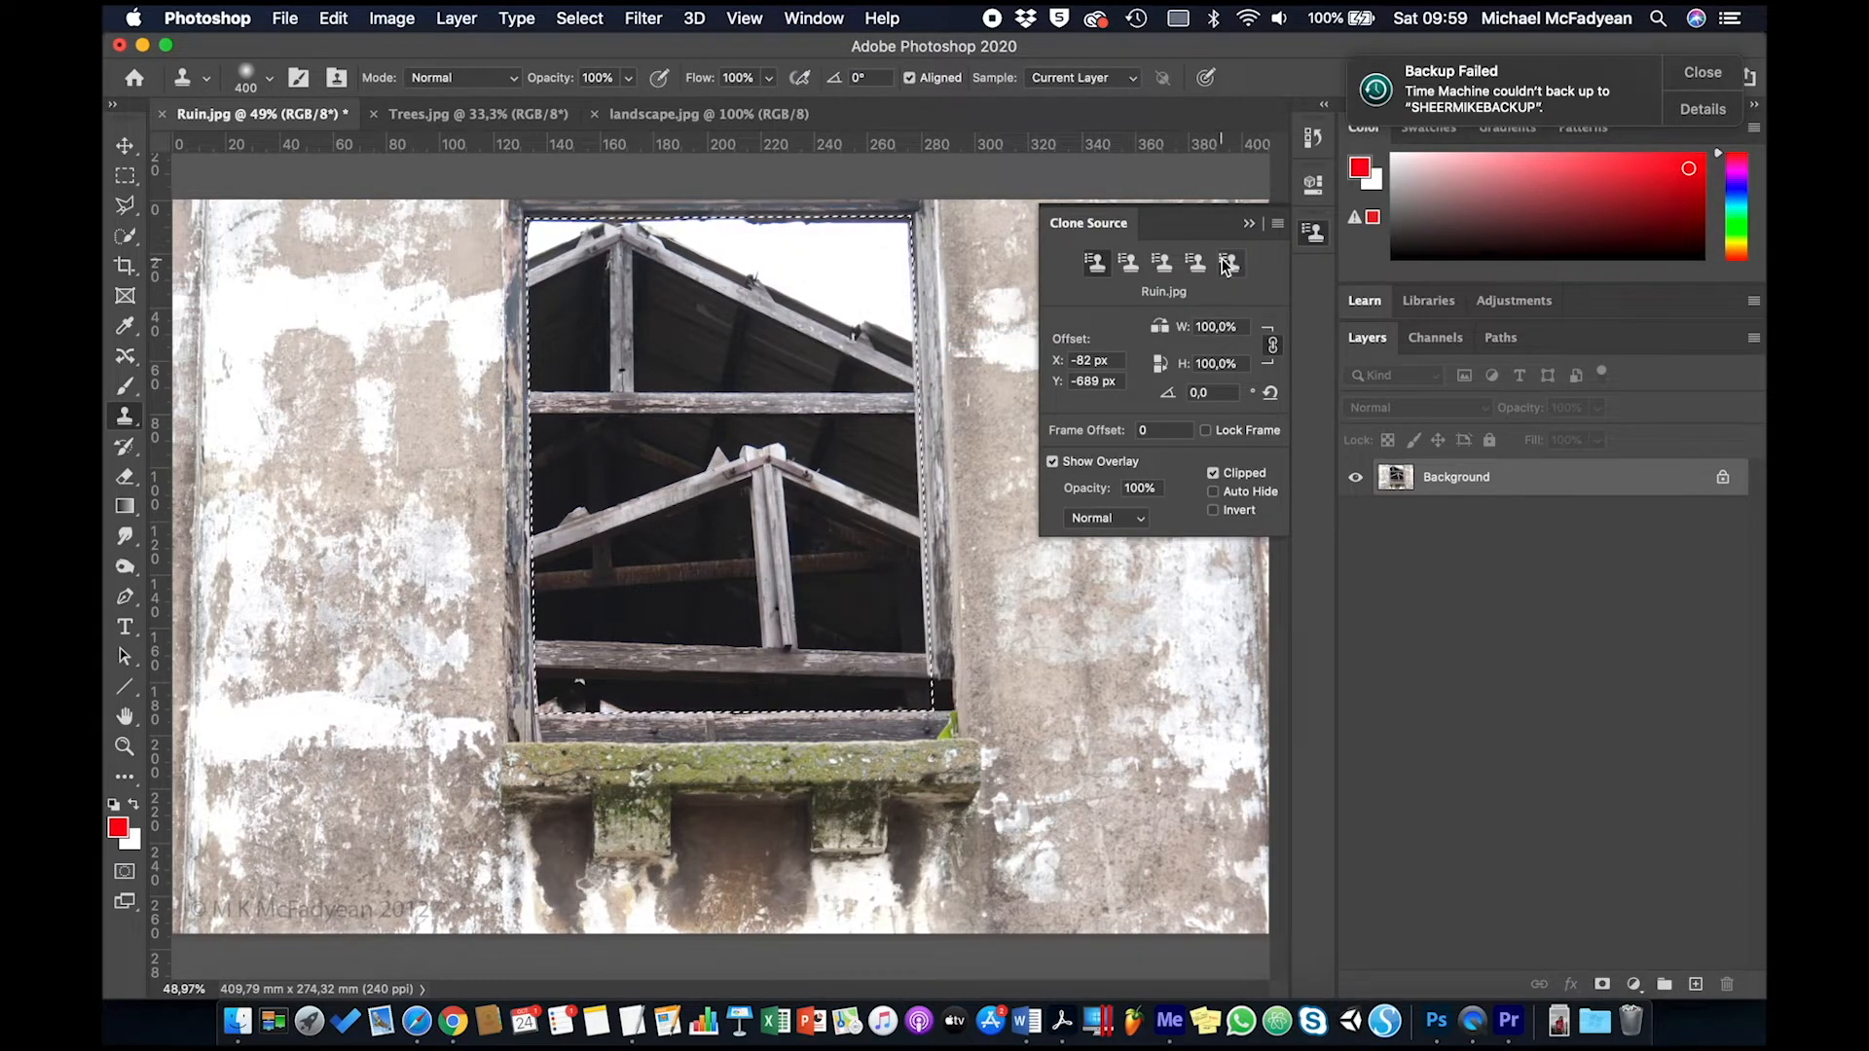
# Store two clone sources from Trees.jpg: the upper foliage as the first and the lower foliage as the second
pyautogui.click(446, 124)
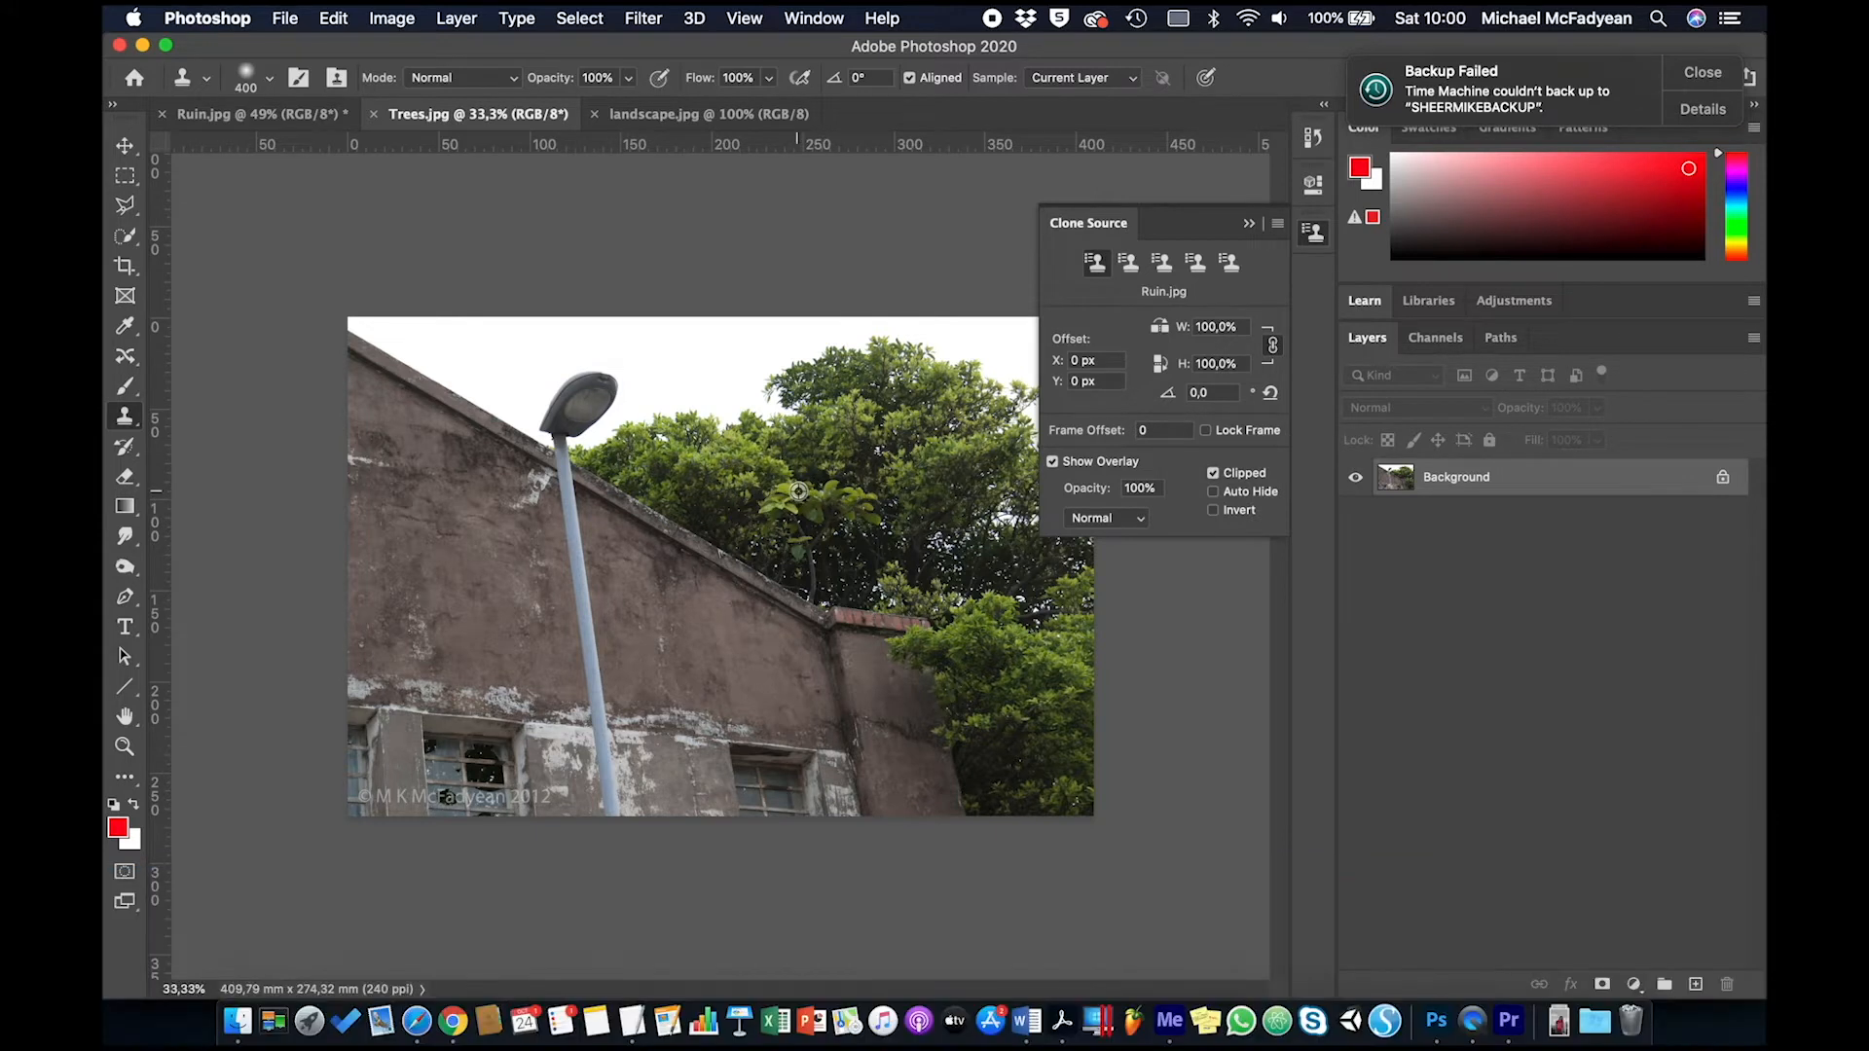
pyautogui.keyDown('alt'); pyautogui.click(797, 492); pyautogui.keyUp('alt')
pyautogui.click(1132, 264)
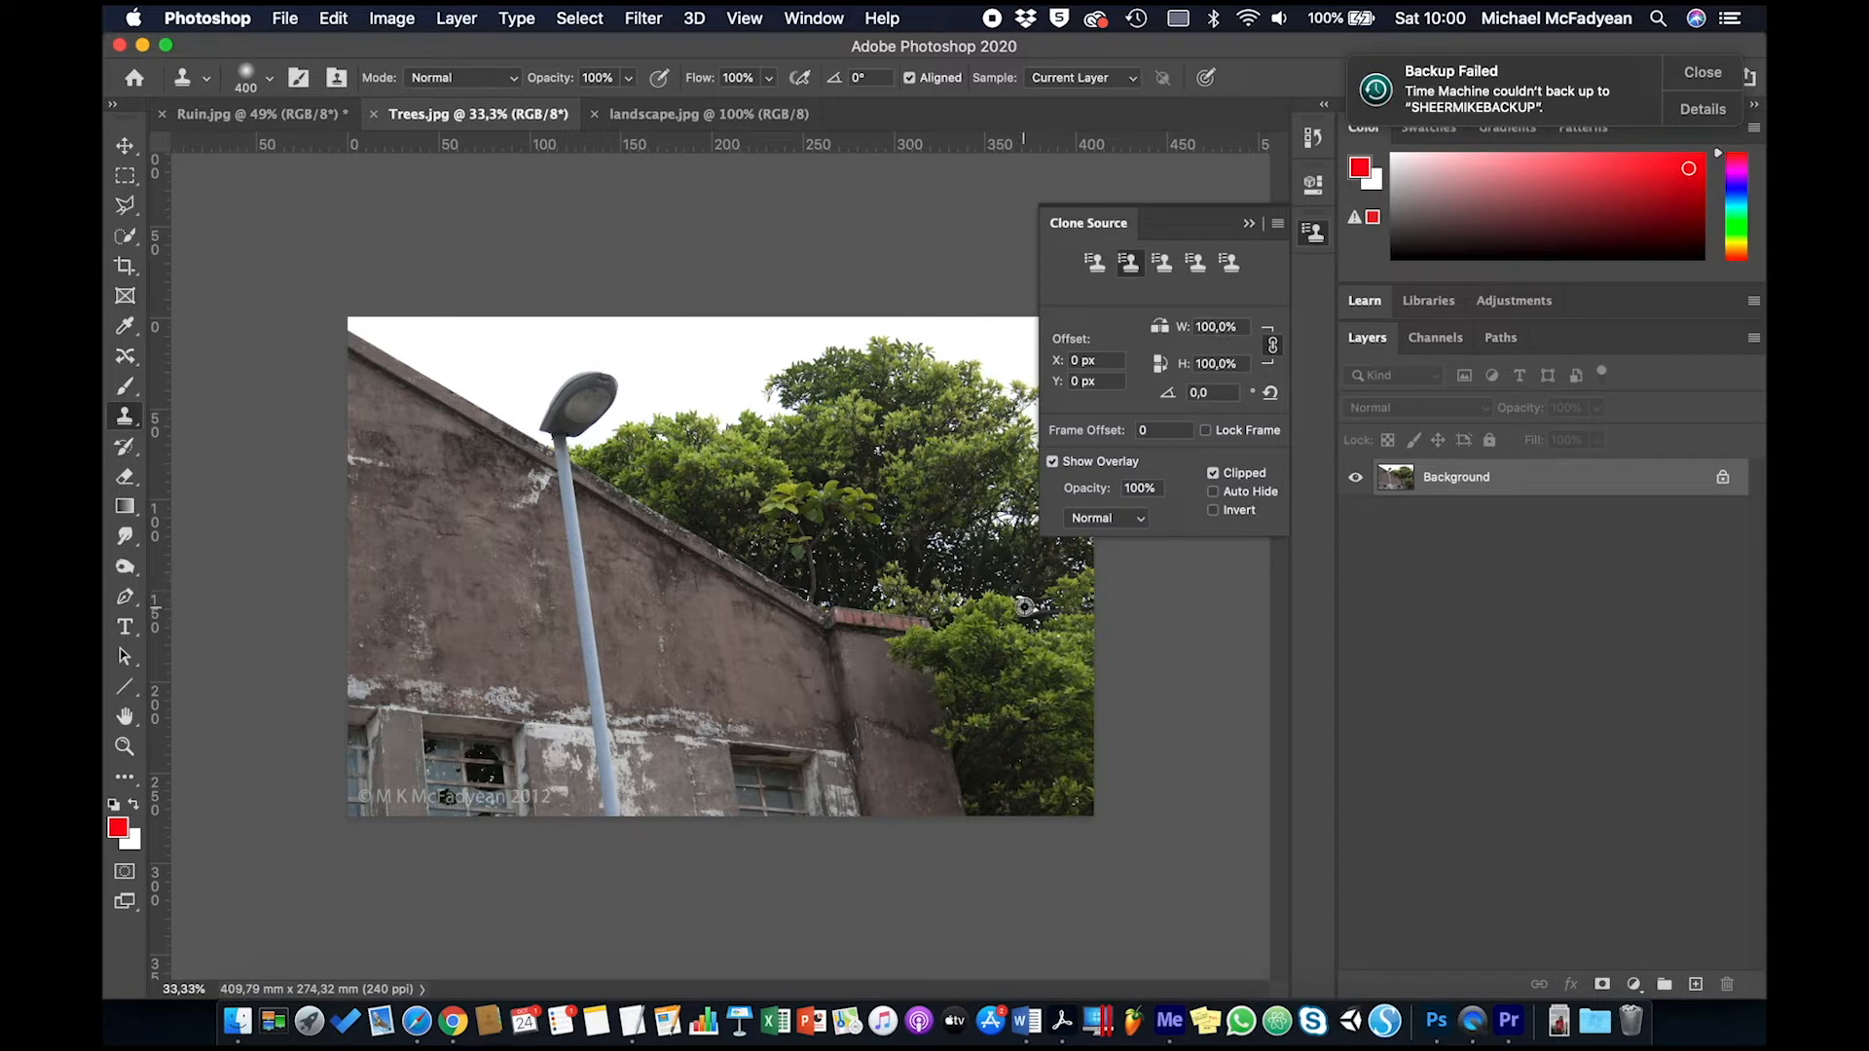
pyautogui.keyDown('alt'); pyautogui.click(1024, 657); pyautogui.keyUp('alt')
# Fill the selected window in Ruin.jpg with the first Trees.jpg clone source, using a 900 px brush
pyautogui.click(282, 115)
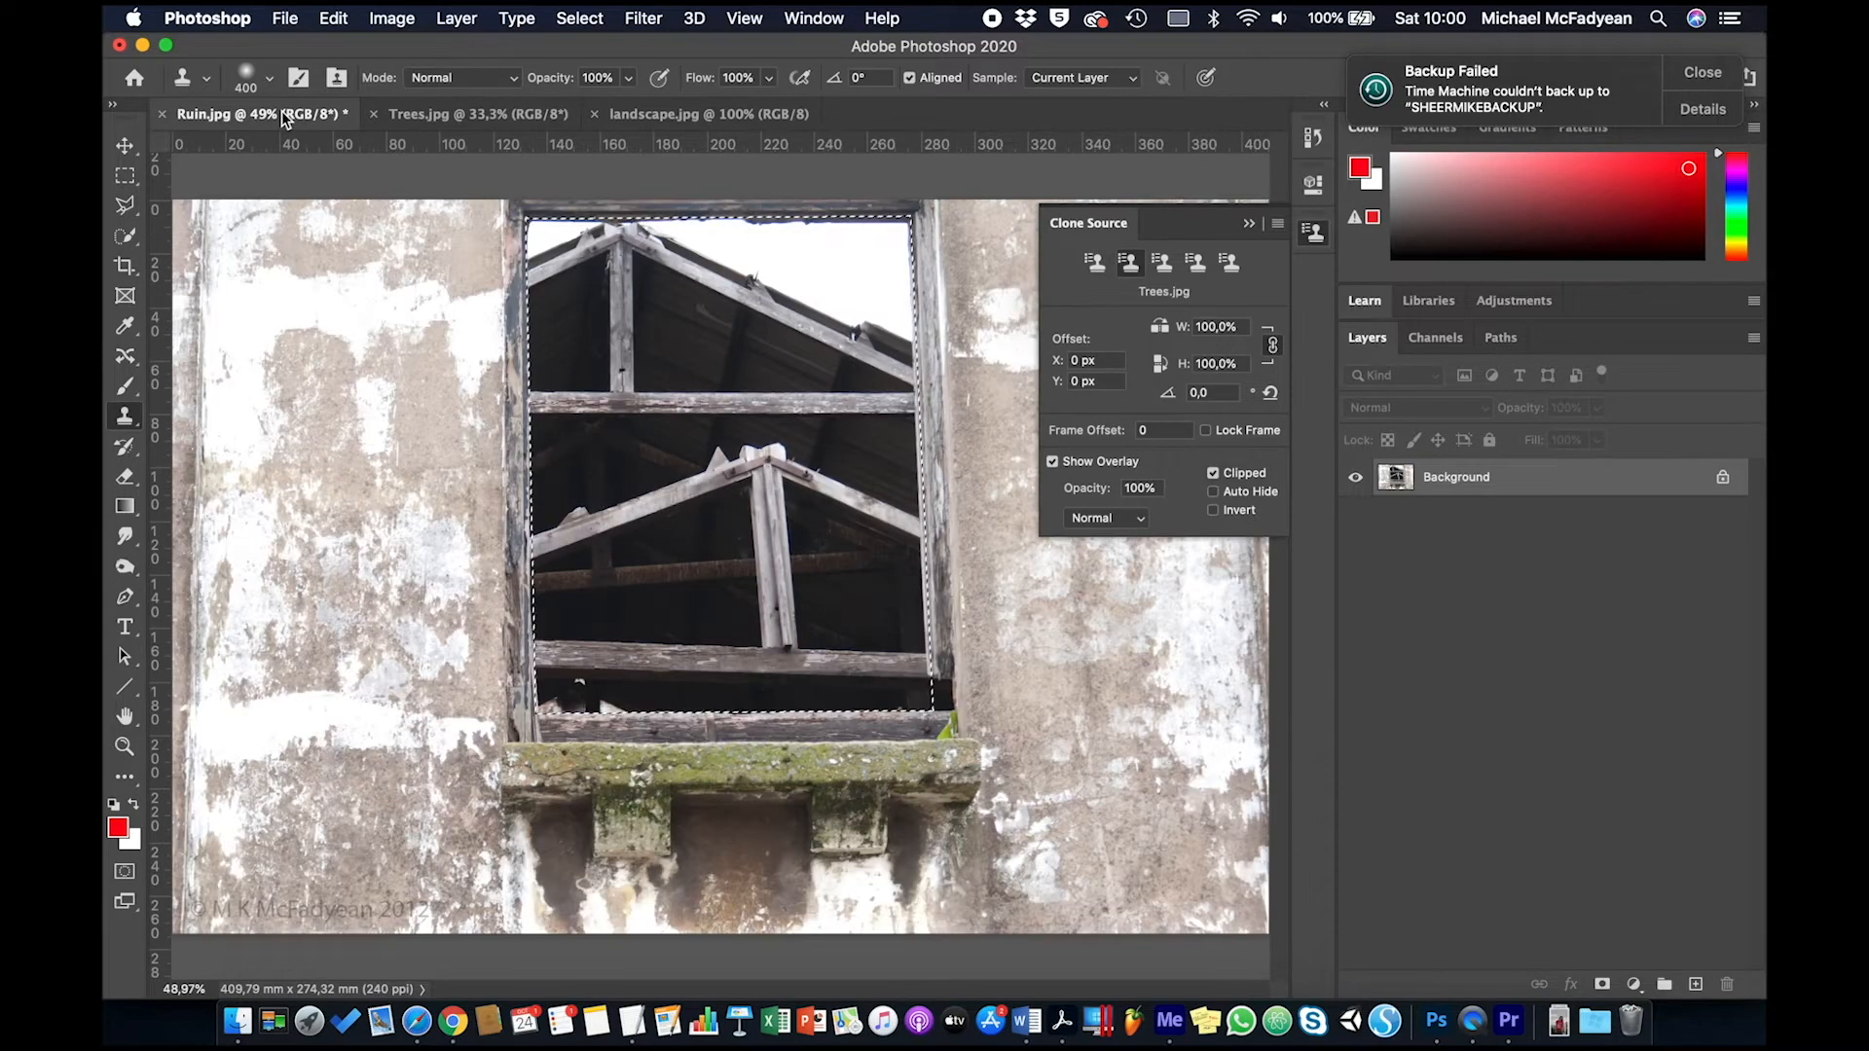
pyautogui.click(1096, 265)
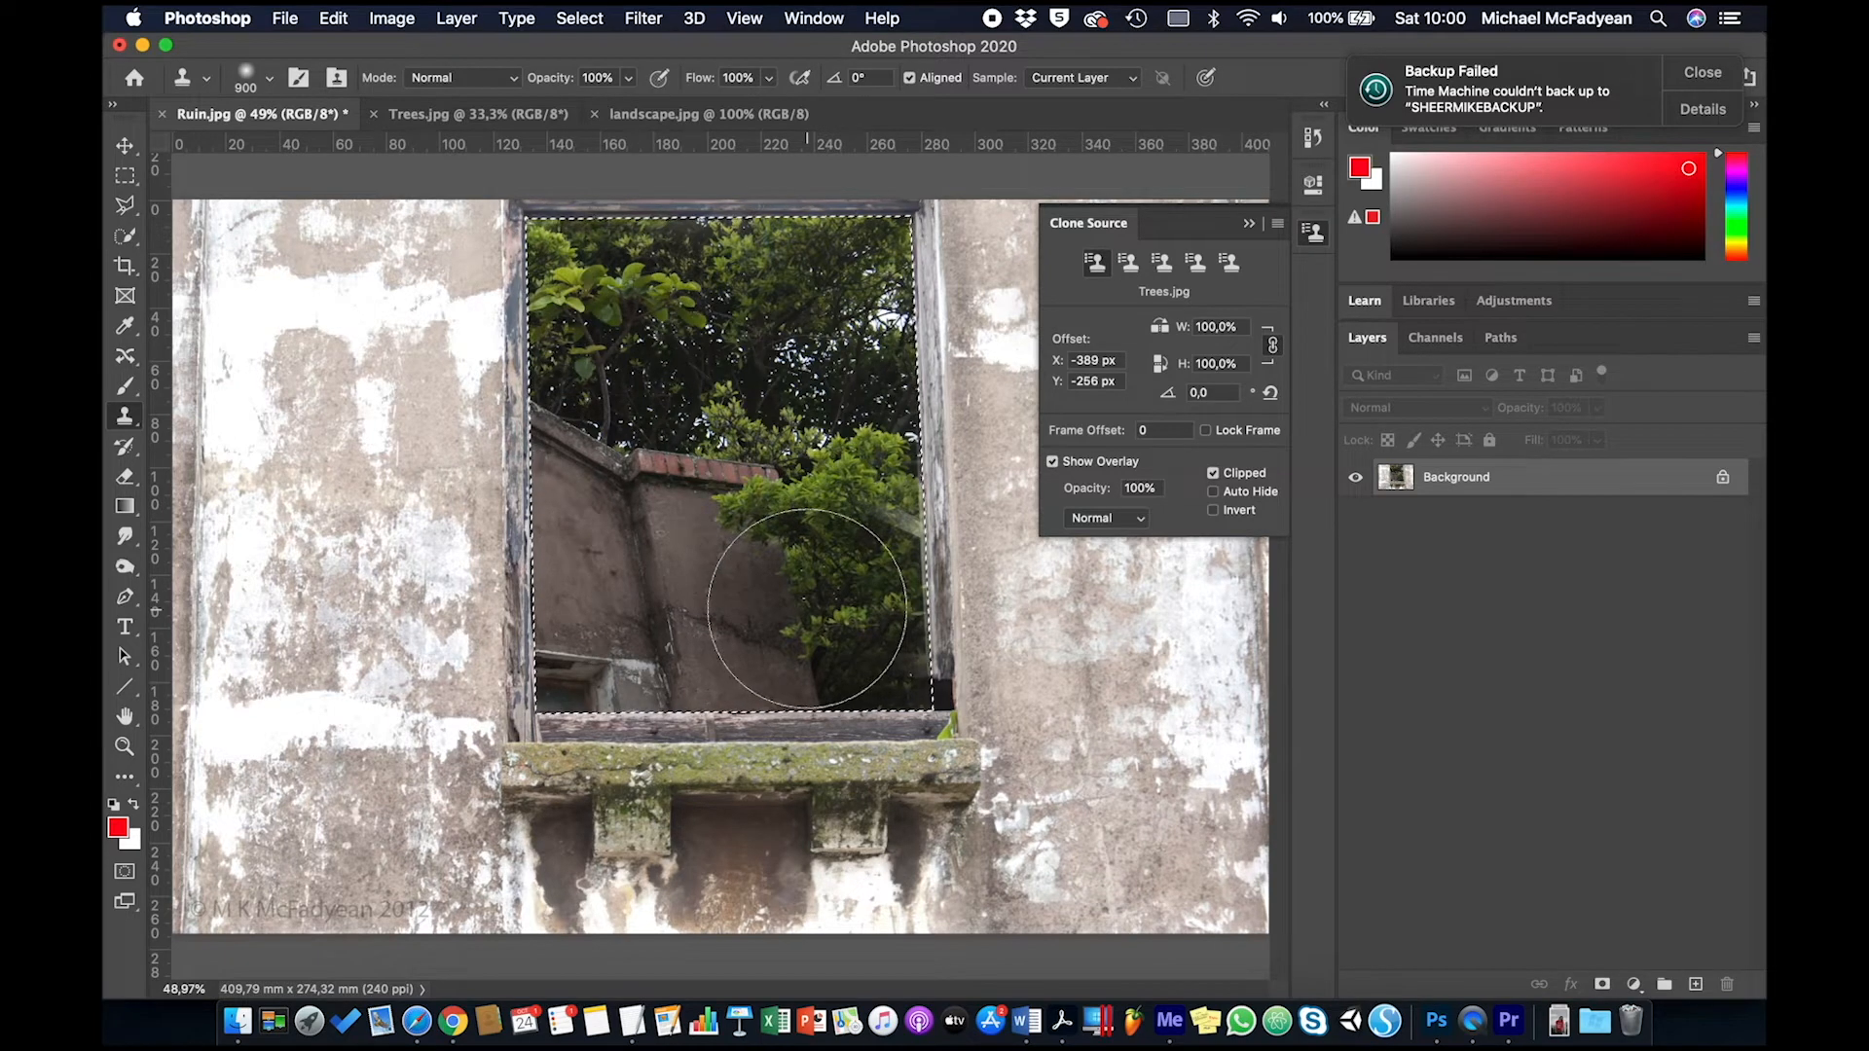
# Undo the clone strokes painted inside the window while keeping its selection
pyautogui.press('super+z')
pyautogui.press('super+z')
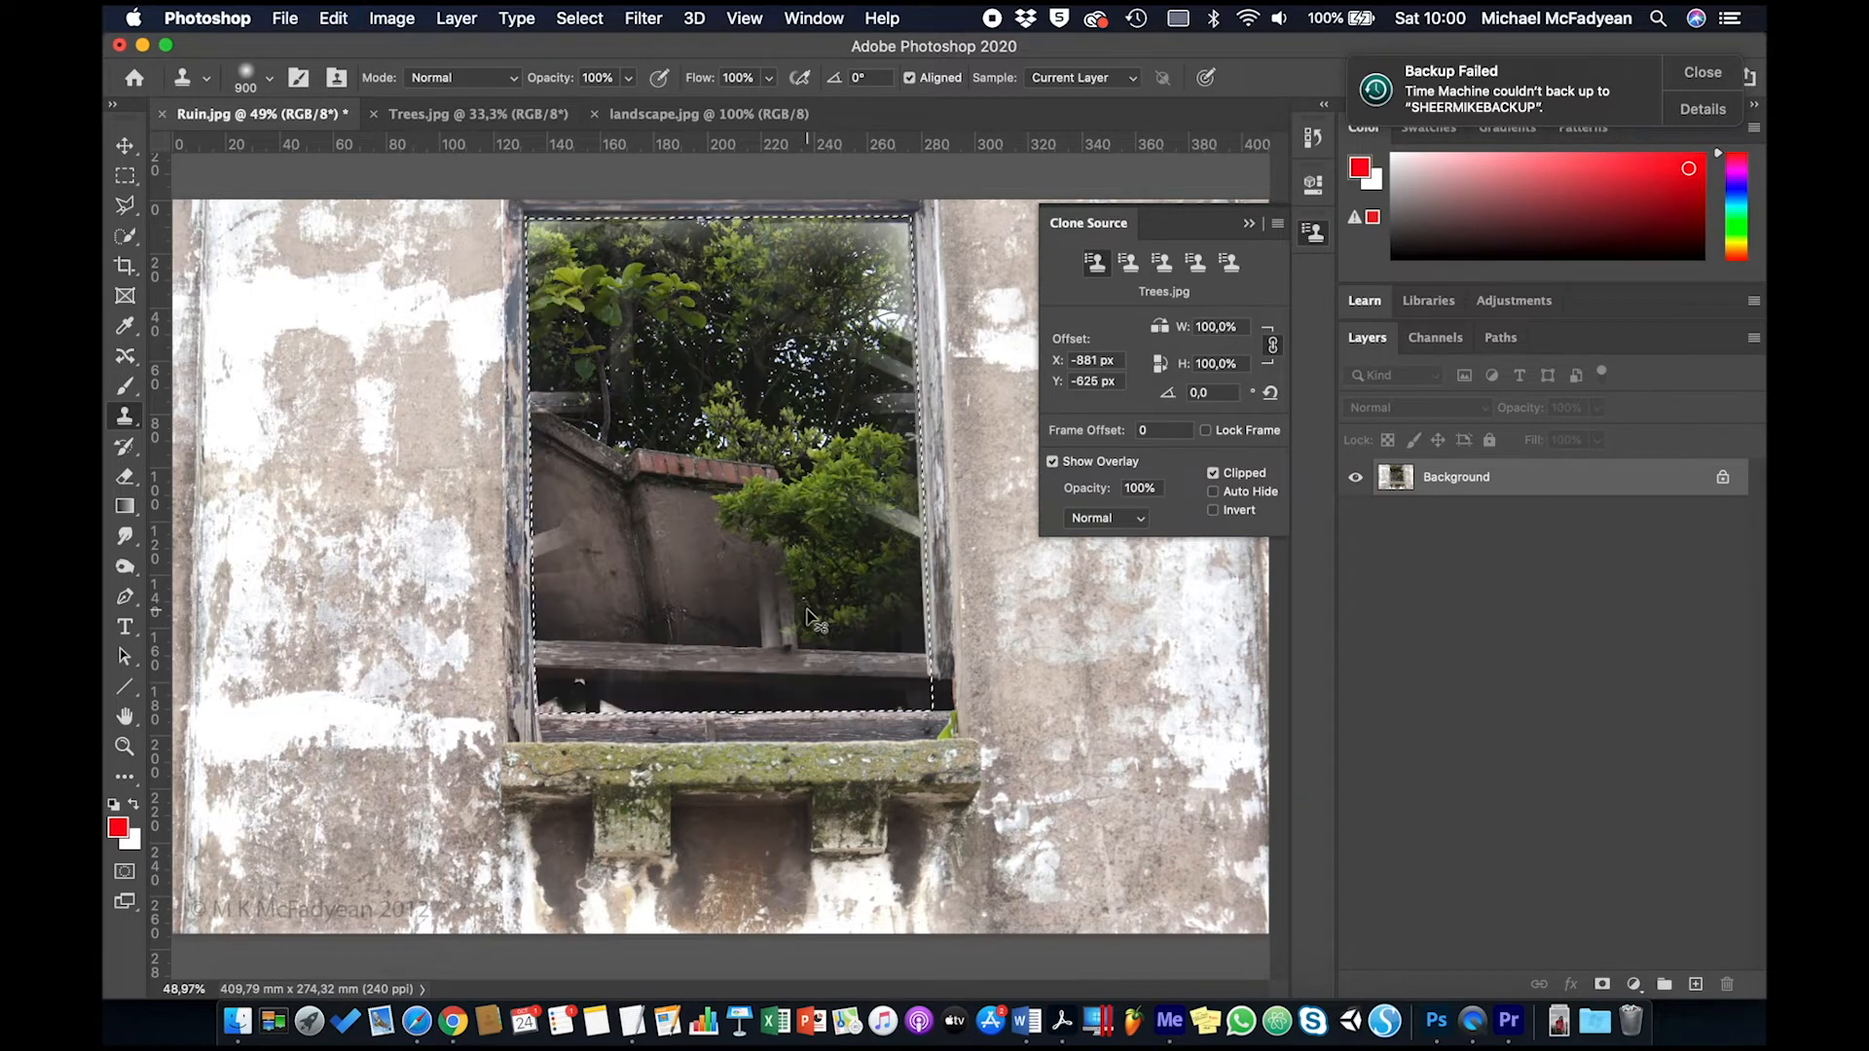
pyautogui.press('super+z')
pyautogui.press('super+z')
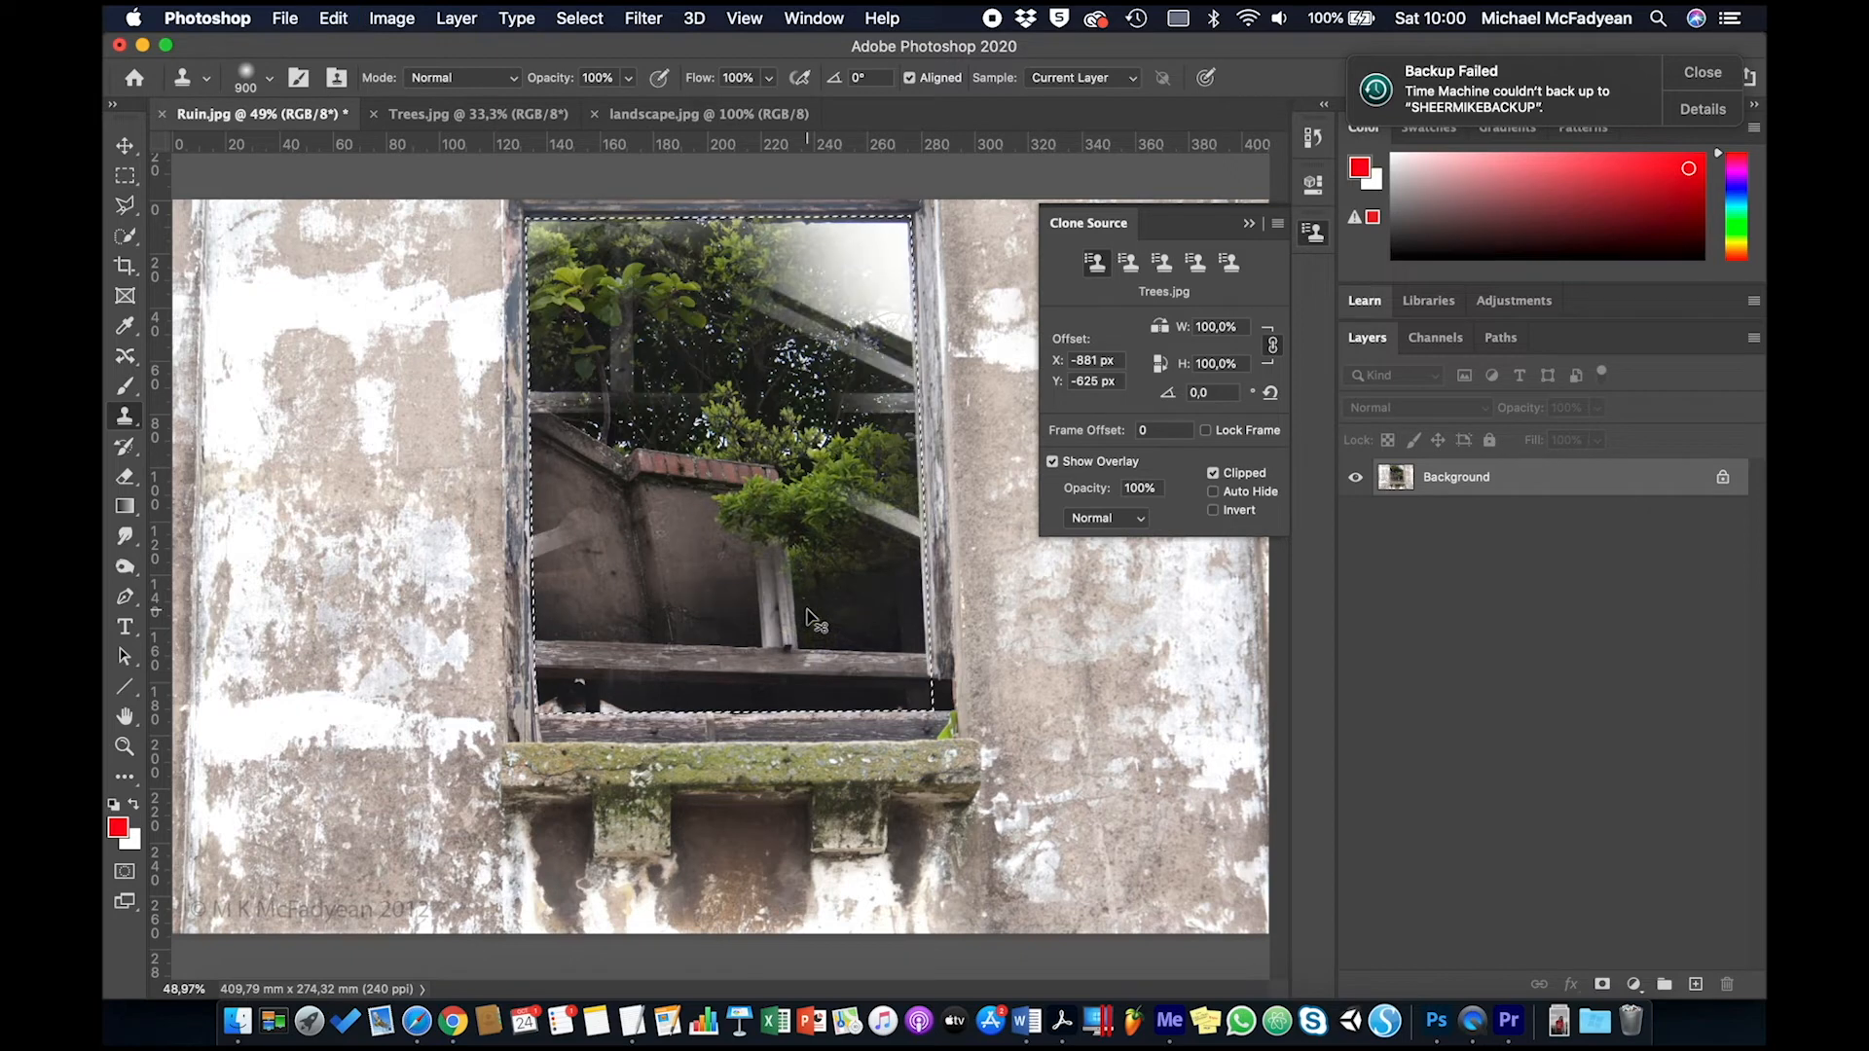
pyautogui.press('super+z')
pyautogui.press('super+z')
pyautogui.press('super+z')
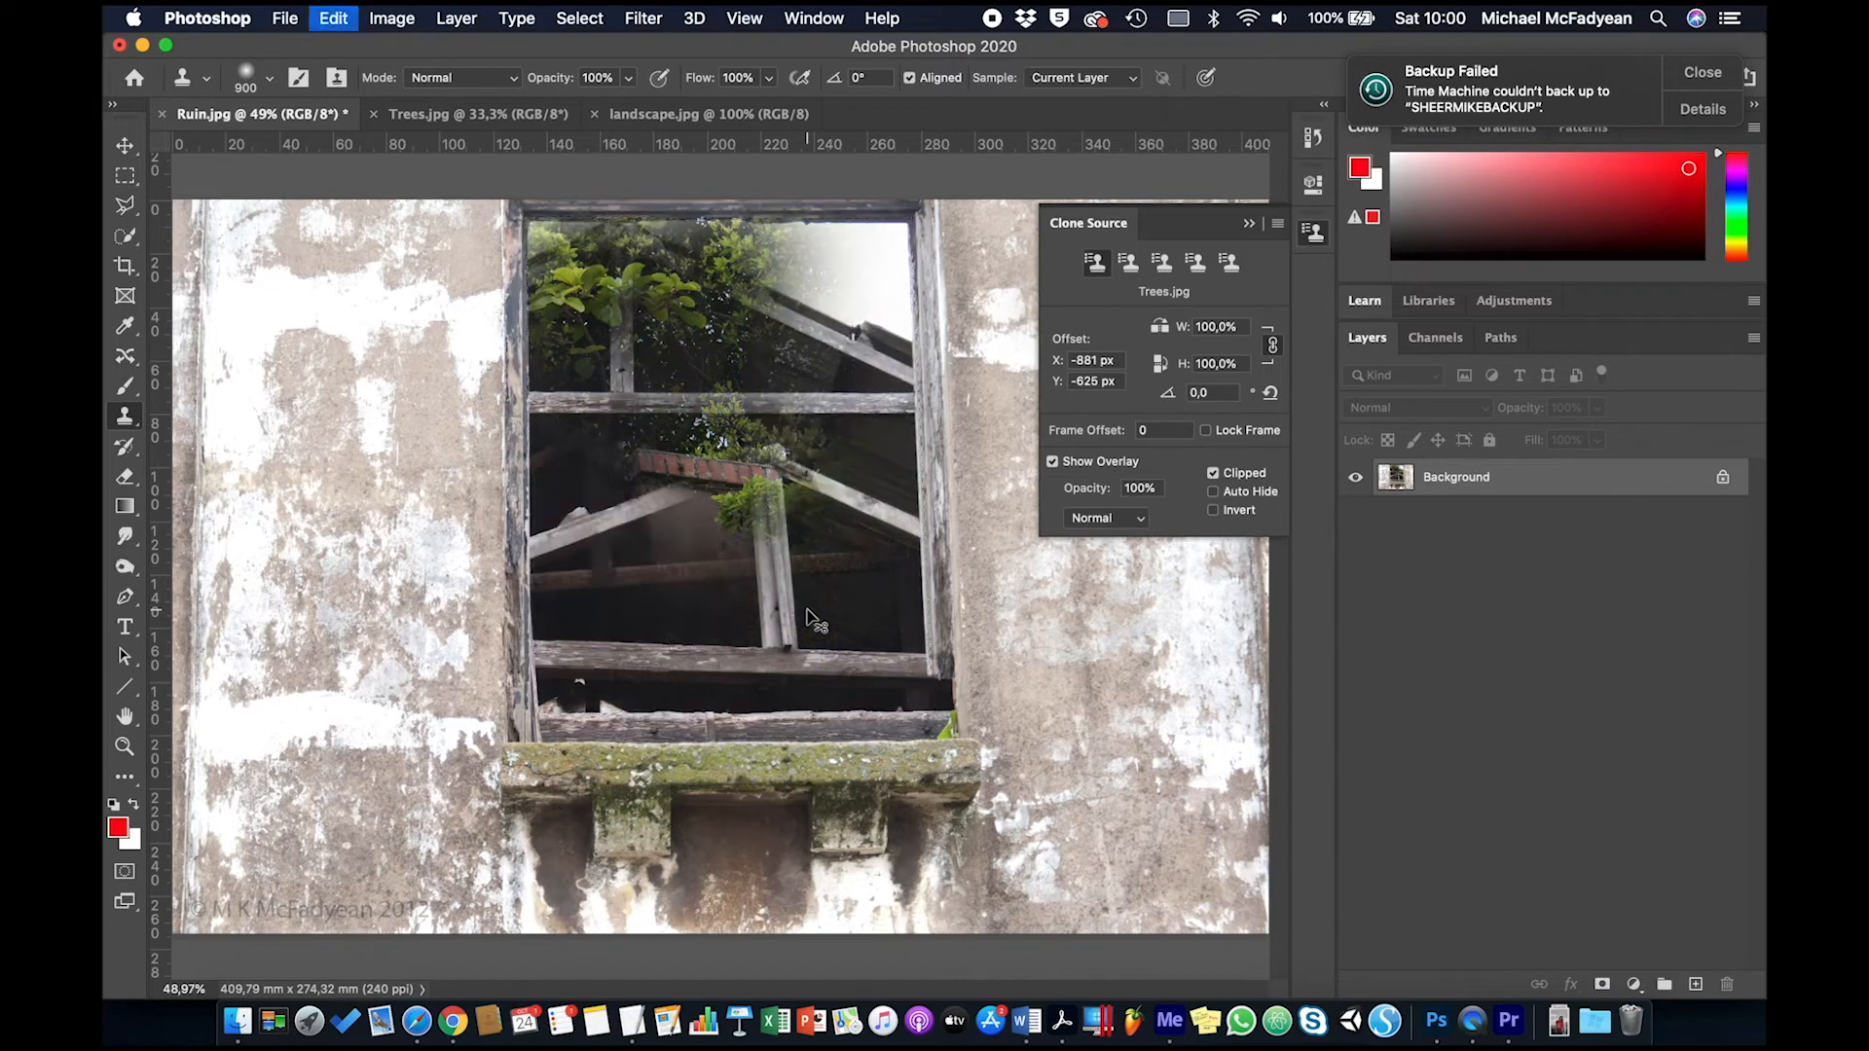
pyautogui.press('super+z')
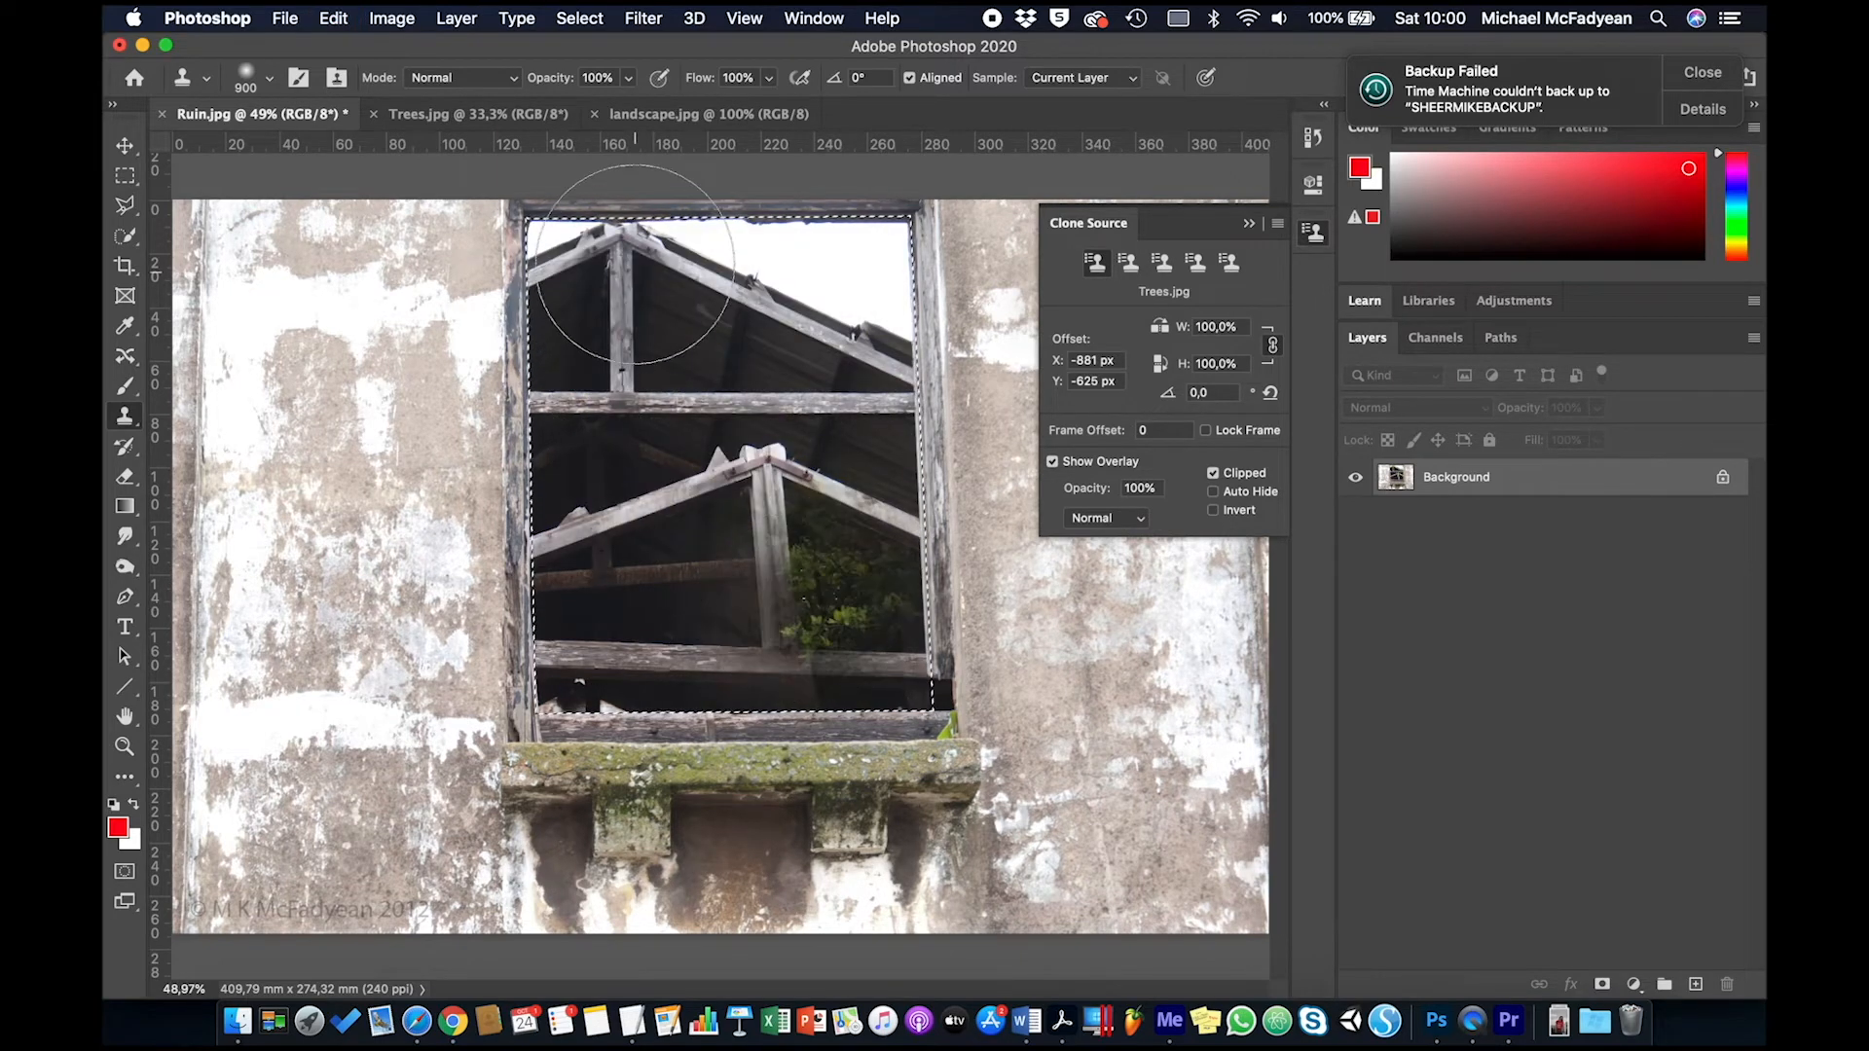
# Turn off Aligned cloning and resample the upper and lower foliage in Trees.jpg as the first and second clone sources
pyautogui.click(477, 113)
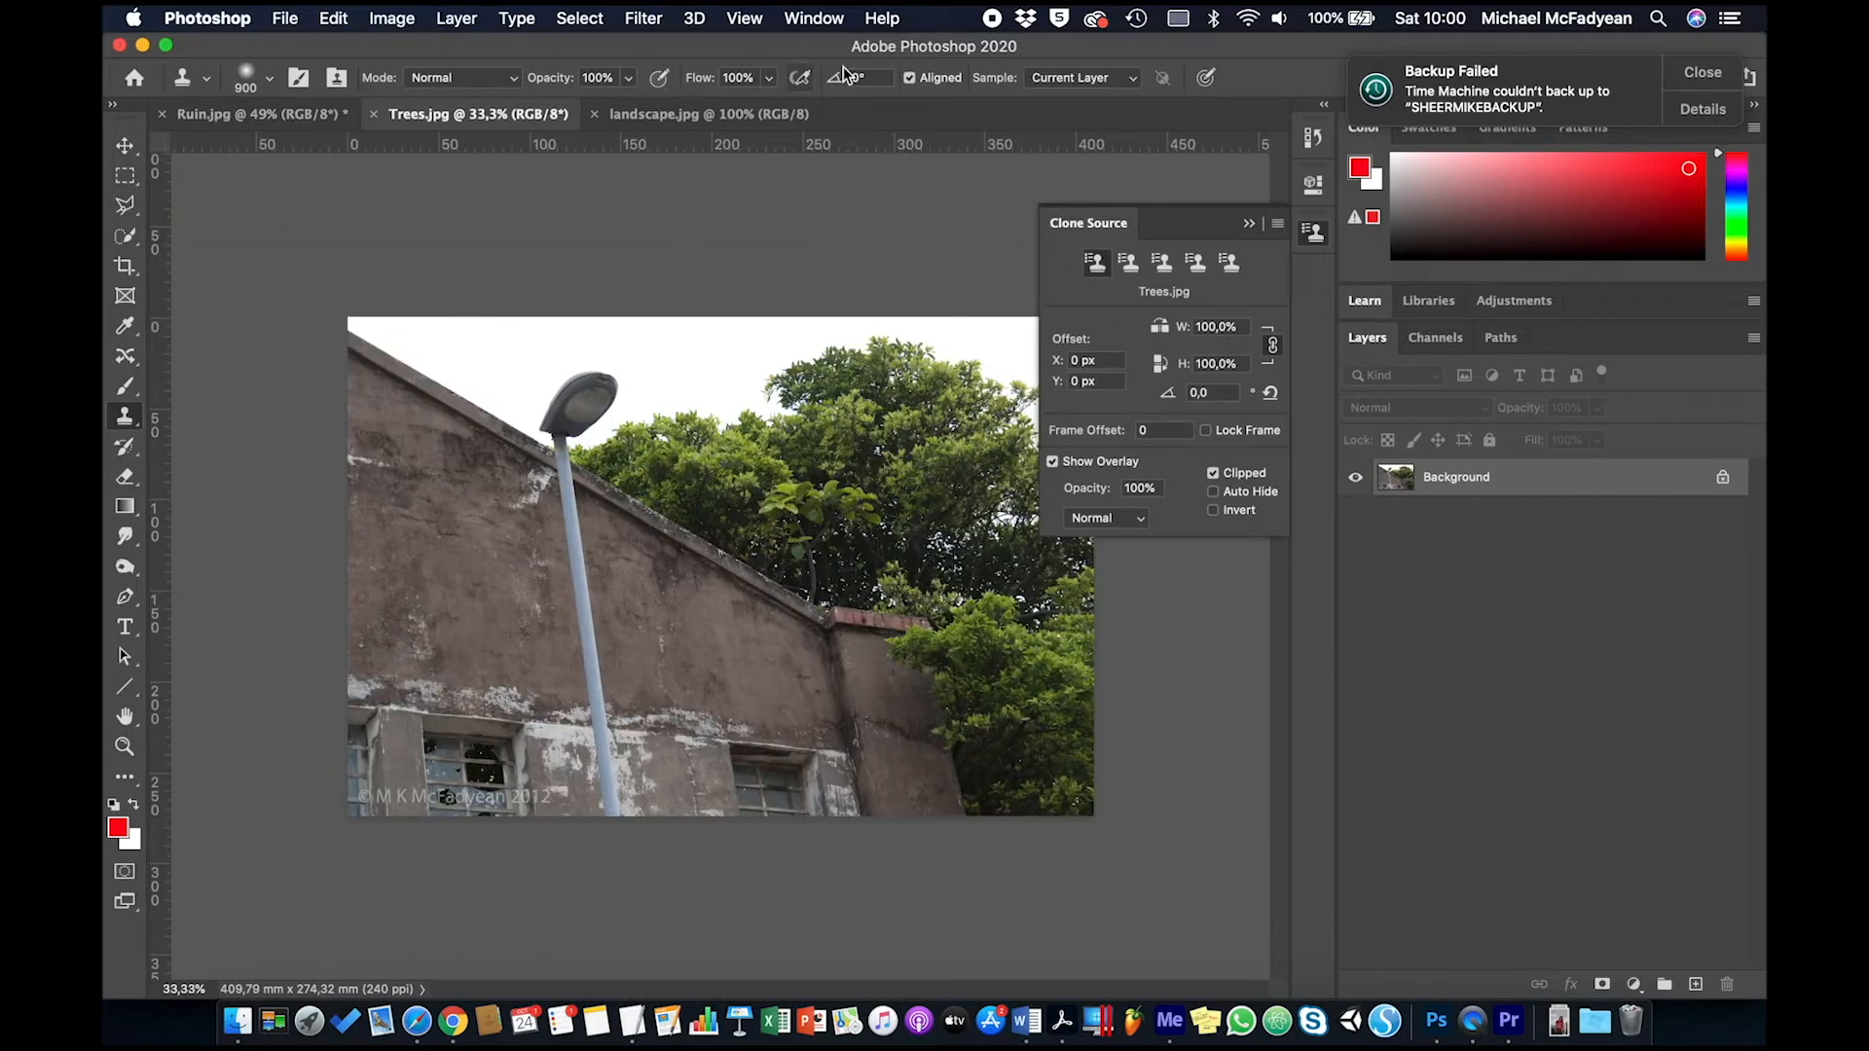
pyautogui.click(911, 80)
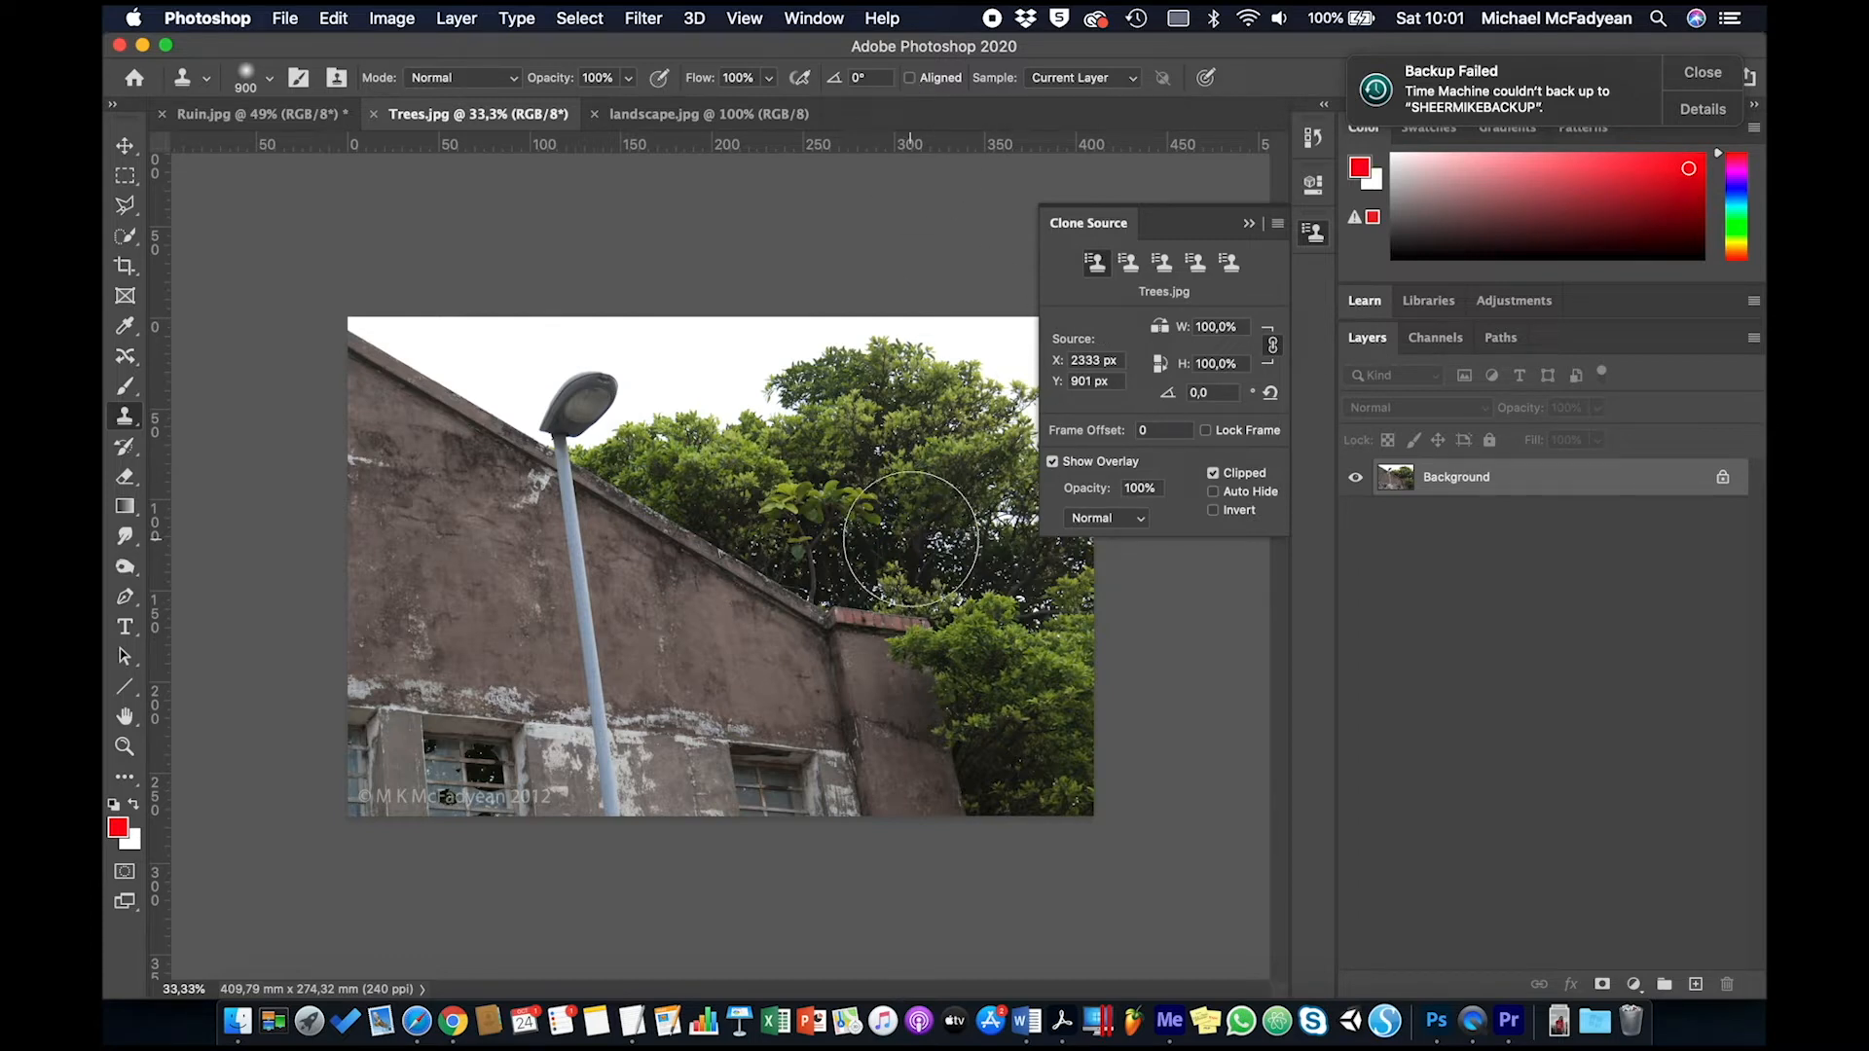
pyautogui.keyDown('alt'); pyautogui.click(834, 502); pyautogui.keyUp('alt')
pyautogui.click(1126, 265)
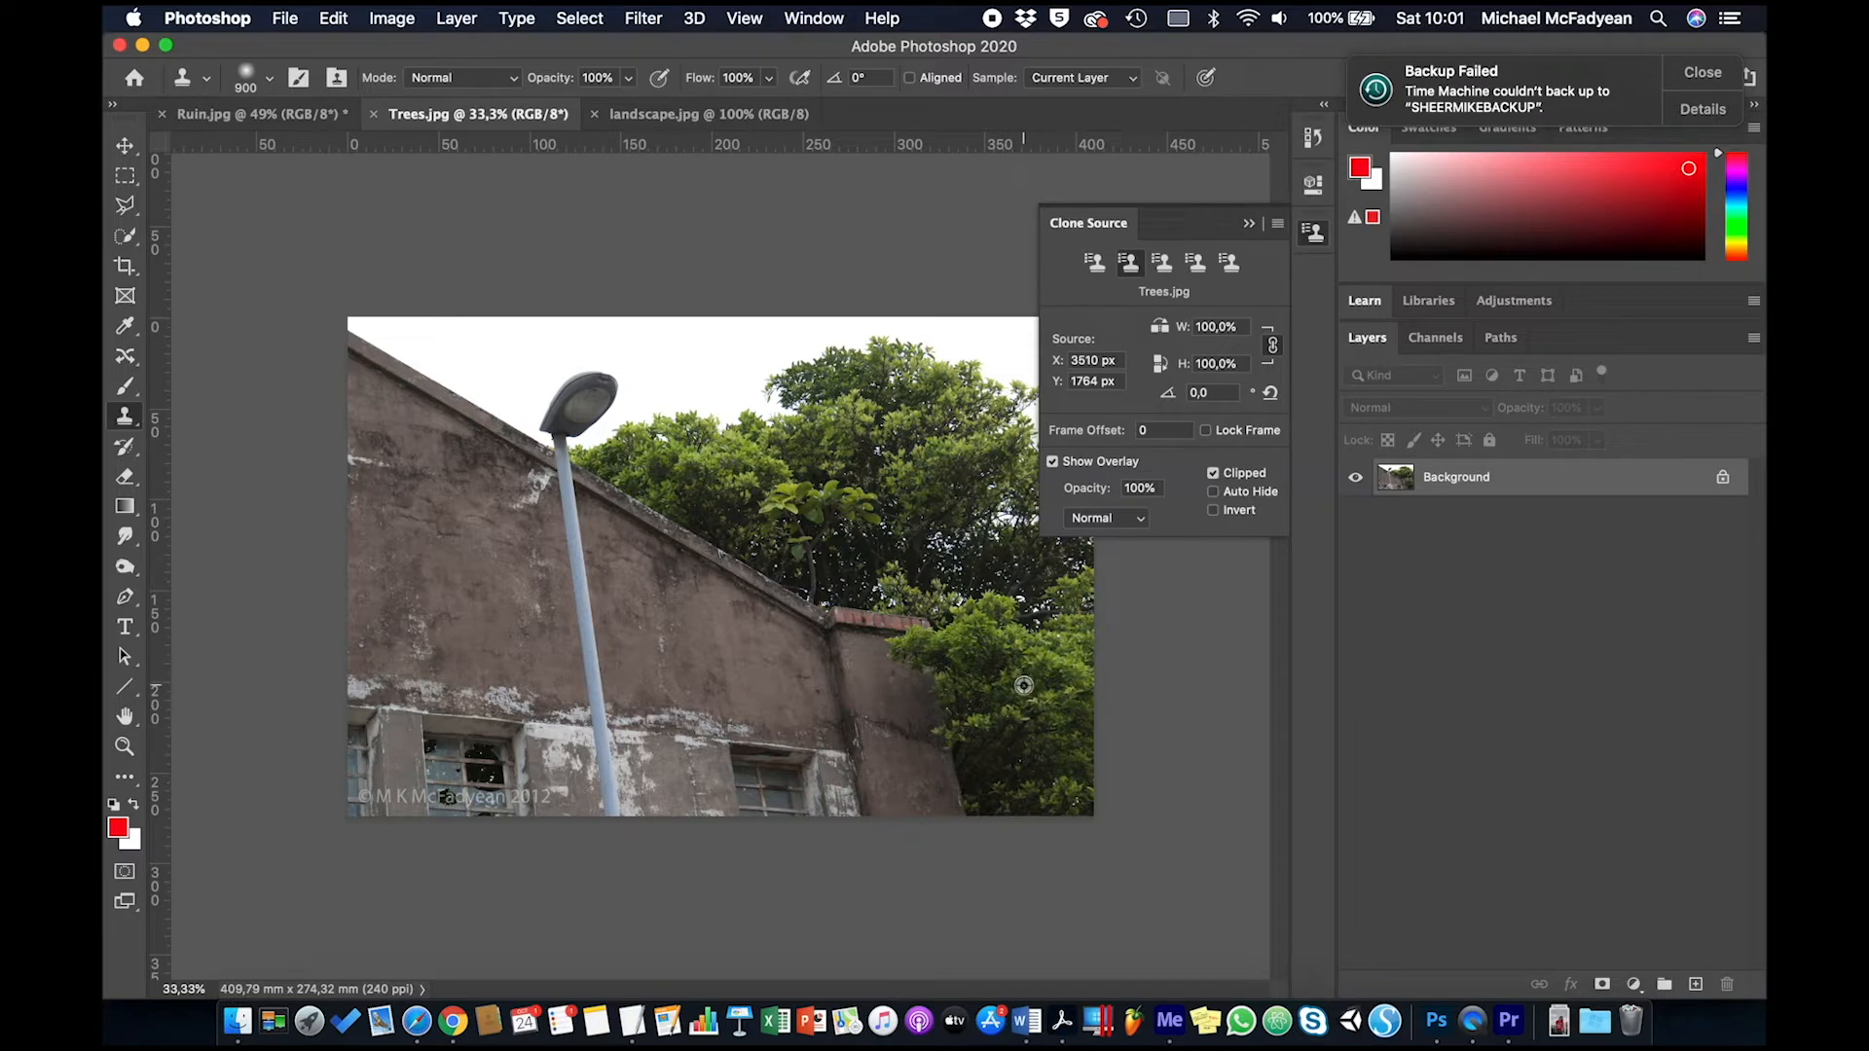
pyautogui.keyDown('alt'); pyautogui.click(1022, 695); pyautogui.keyUp('alt')
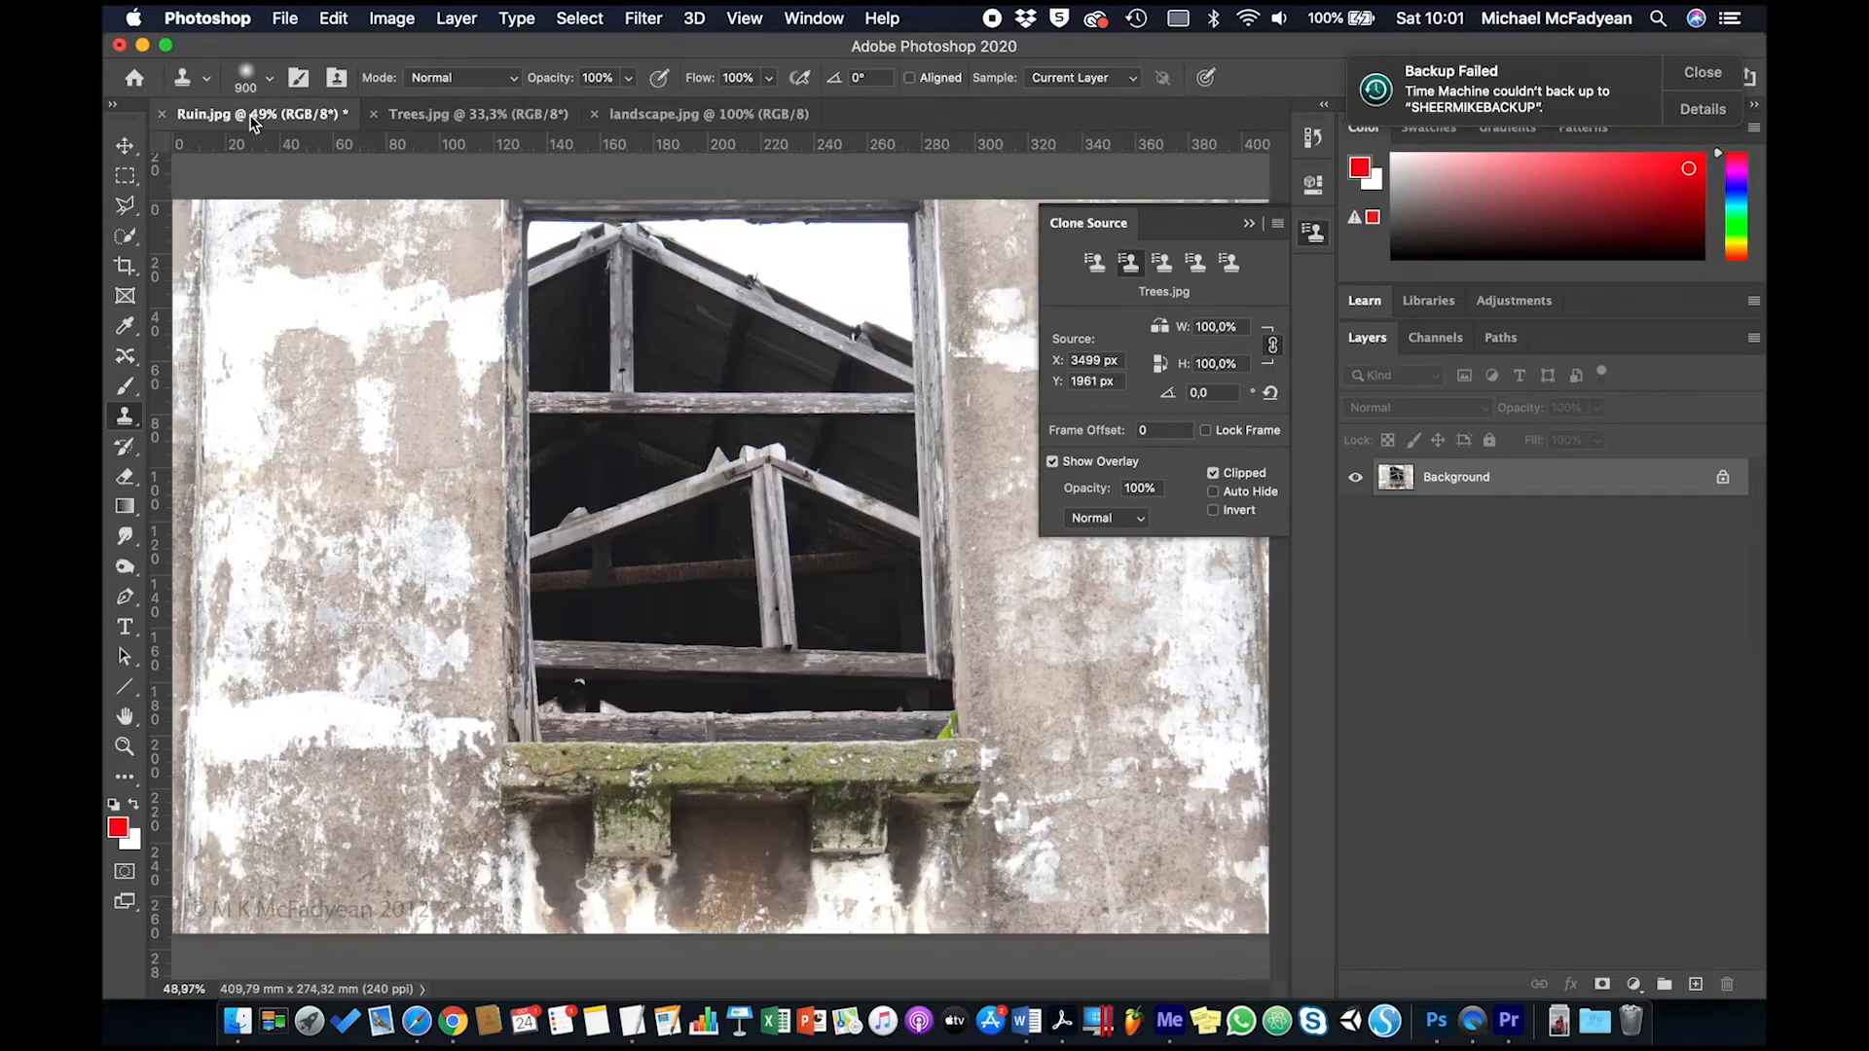
# Stamp the first Trees.jpg clone source repeatedly at scattered spots across the selected window in Ruin.jpg
pyautogui.click(258, 114)
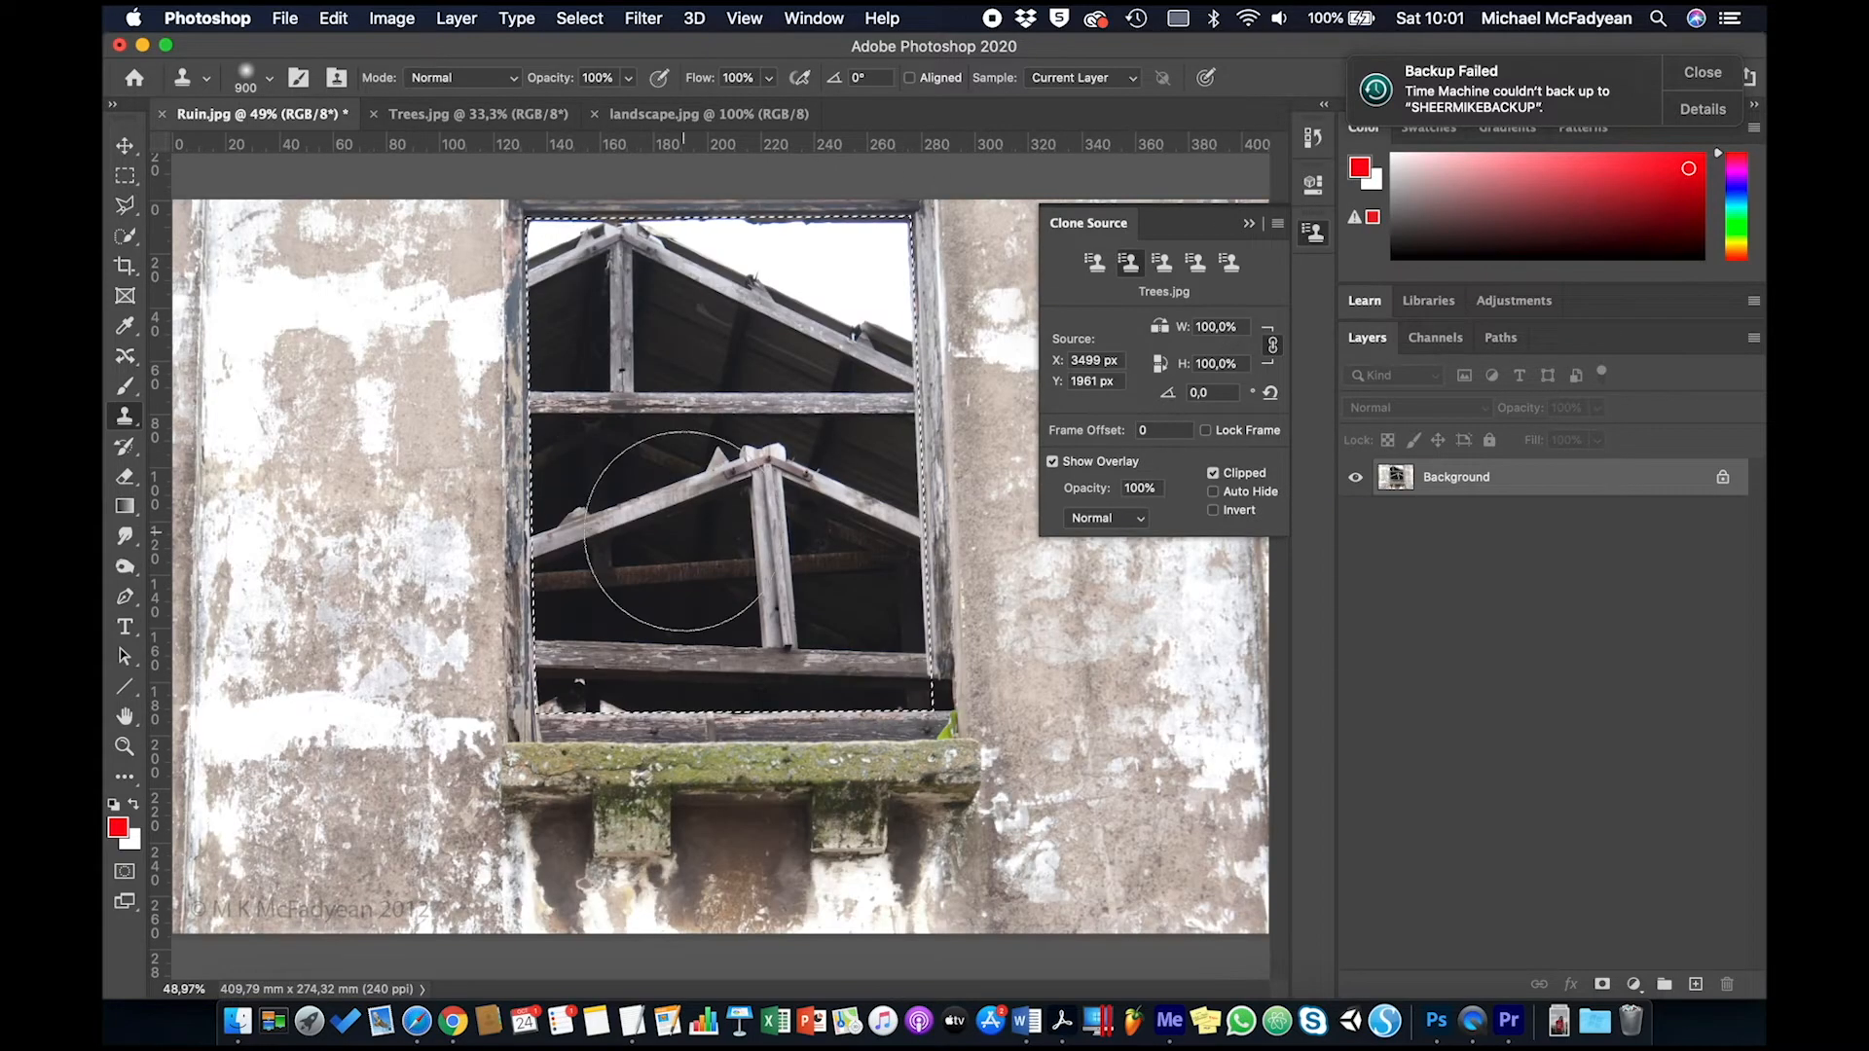
pyautogui.click(1095, 263)
pyautogui.moveTo(585, 255)
pyautogui.mouseDown()
pyautogui.moveTo(609, 280)
pyautogui.moveTo(525, 317)
pyautogui.mouseUp()
pyautogui.moveTo(831, 334); pyautogui.dragTo(837, 340)
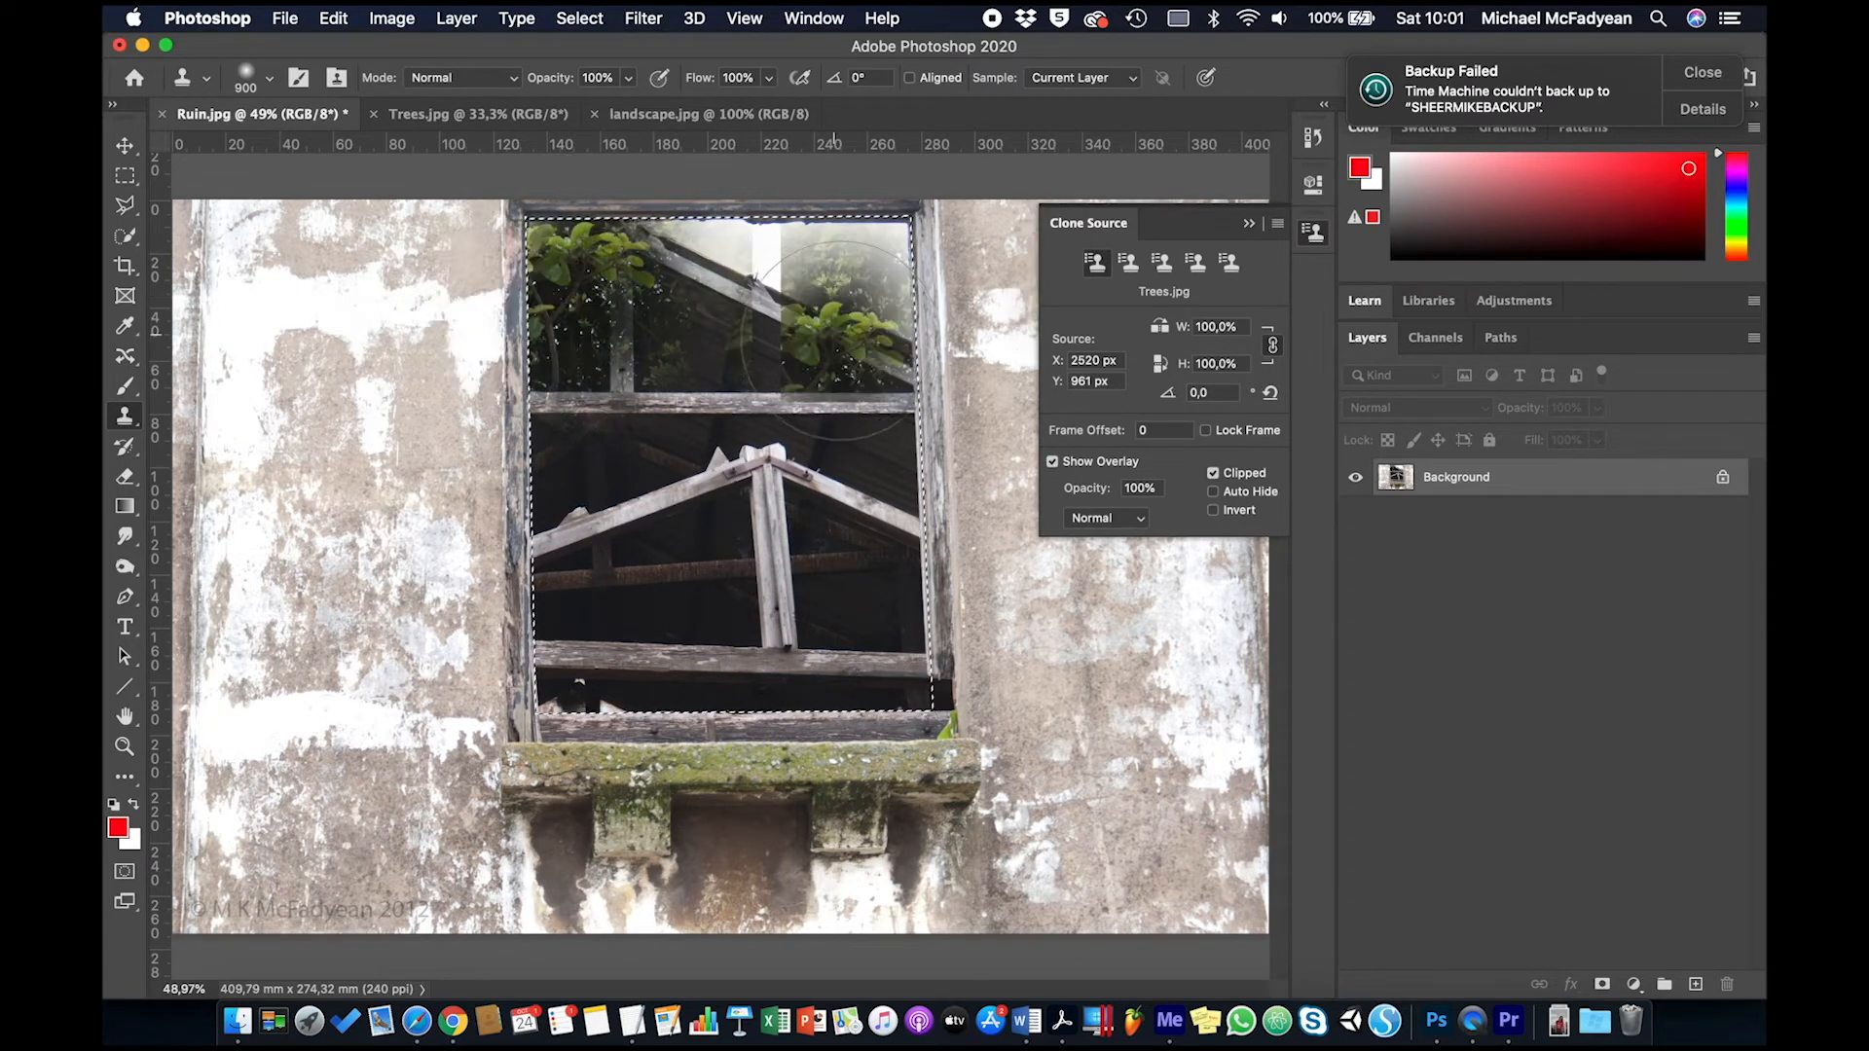
pyautogui.moveTo(730, 506); pyautogui.dragTo(725, 504)
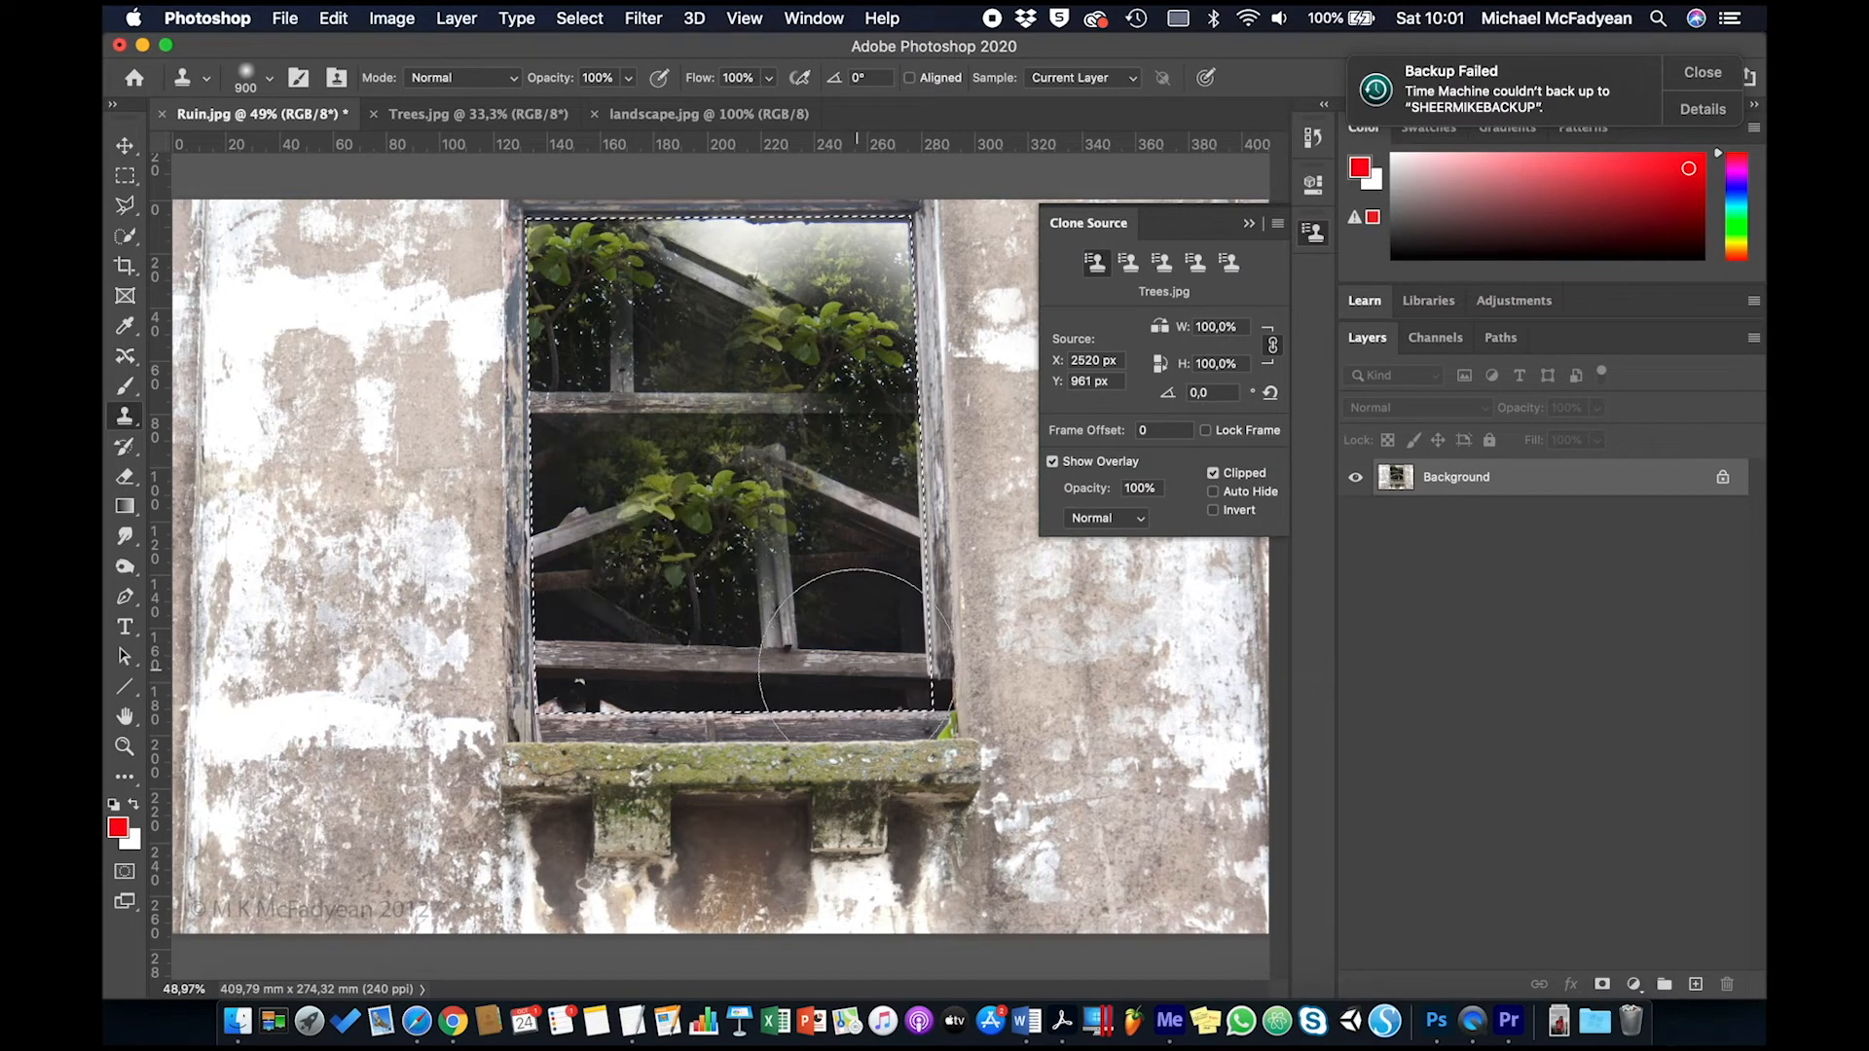
pyautogui.moveTo(904, 650); pyautogui.dragTo(903, 659)
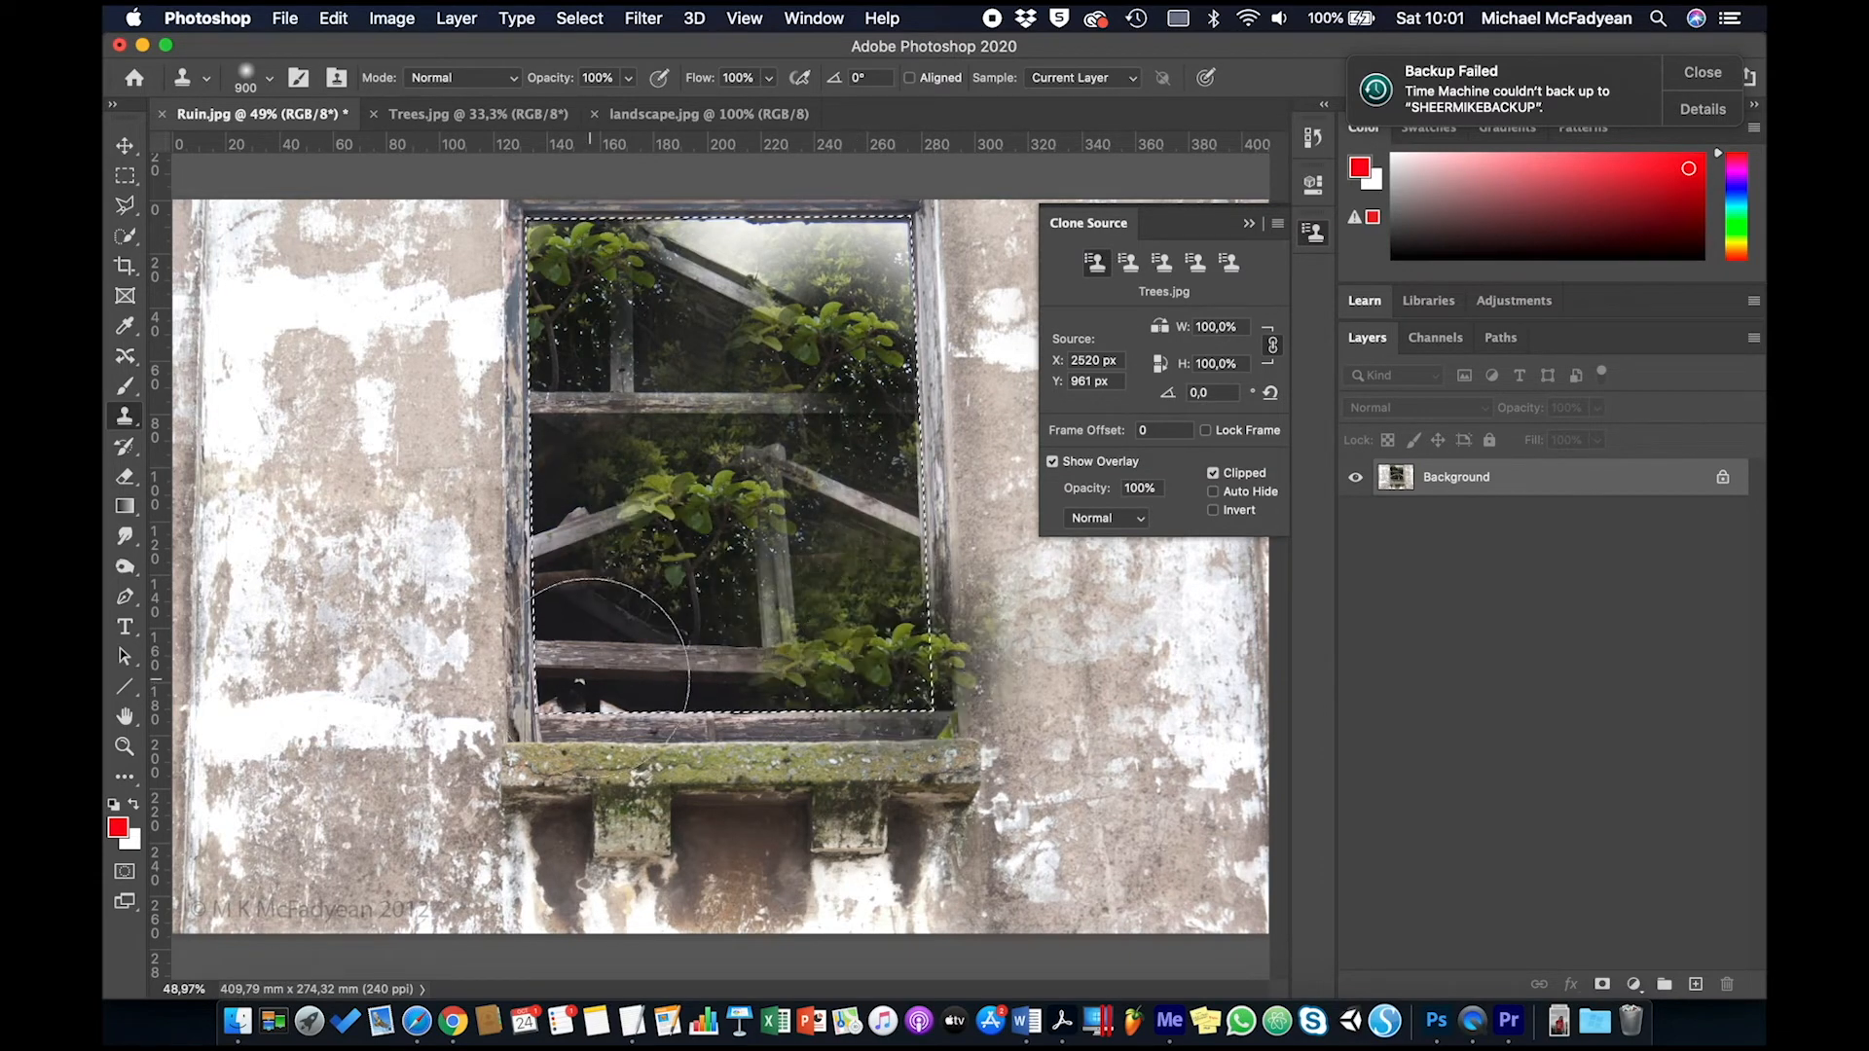
pyautogui.moveTo(612, 655)
pyautogui.mouseDown()
pyautogui.moveTo(573, 662)
pyautogui.moveTo(569, 619)
pyautogui.mouseUp()
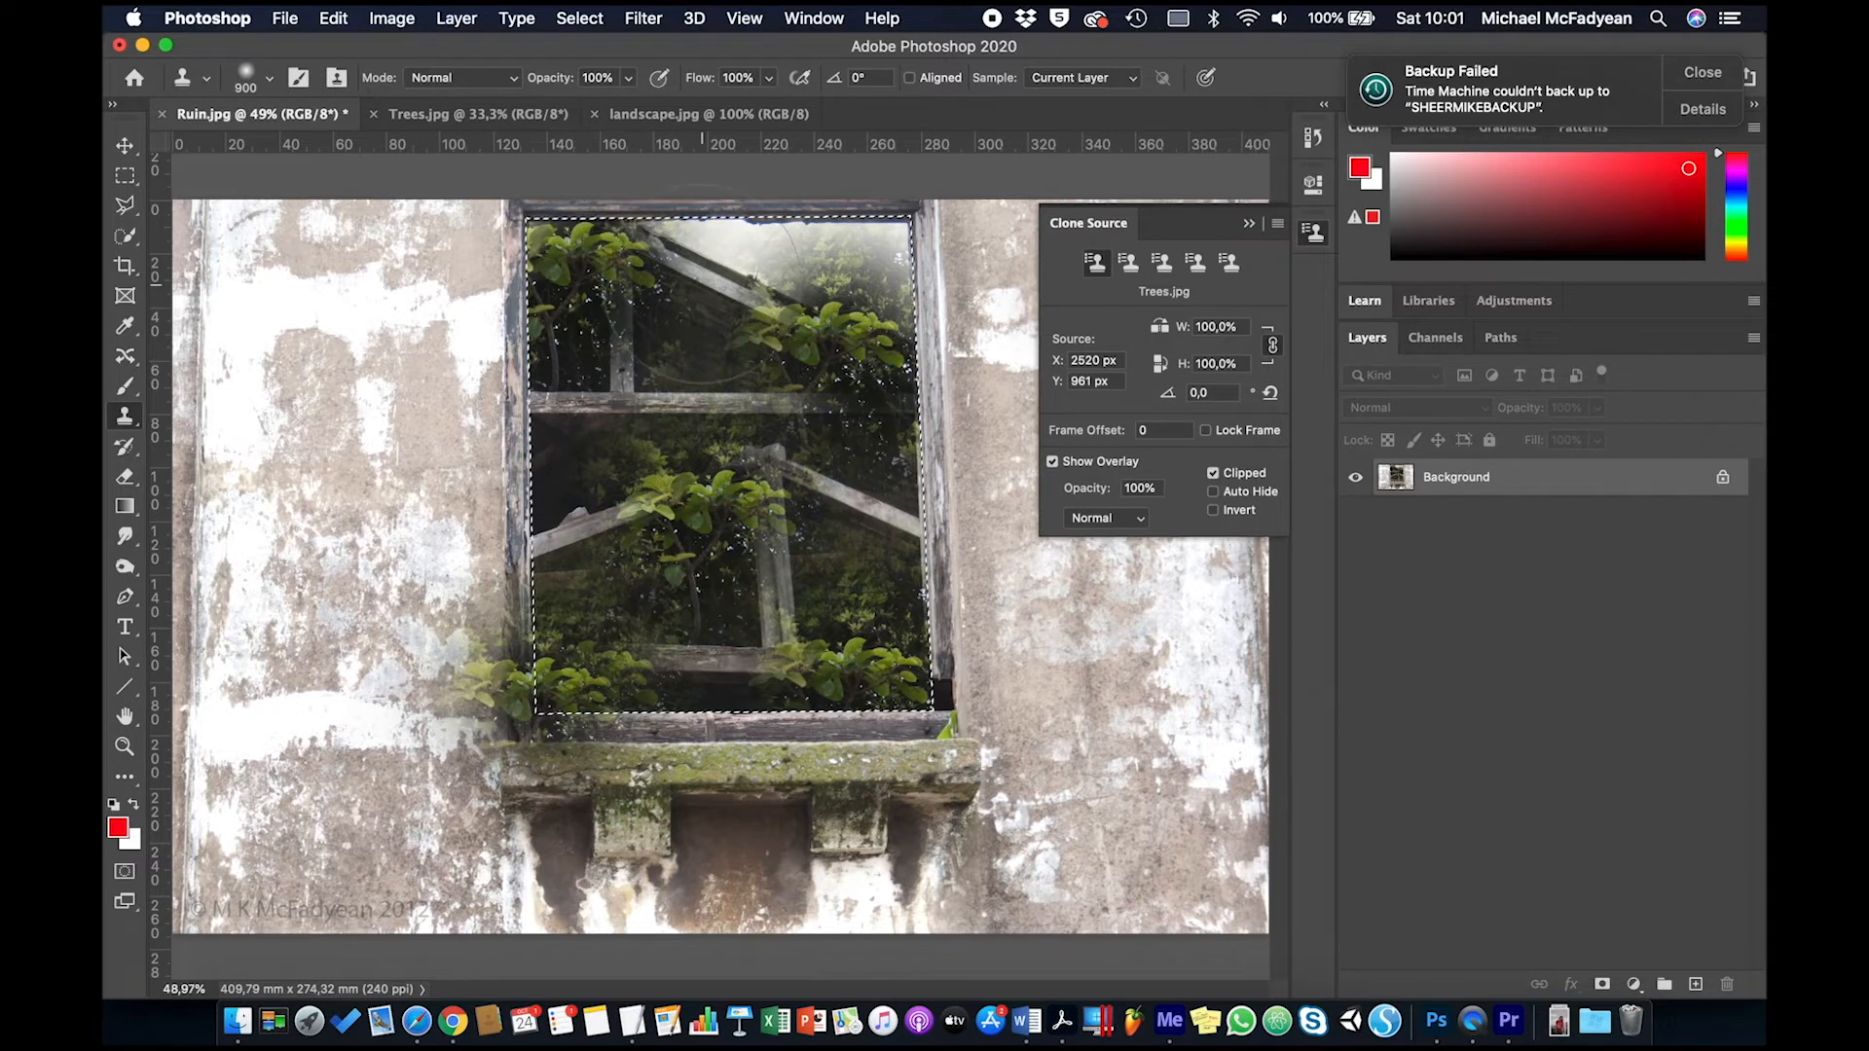
pyautogui.moveTo(702, 285); pyautogui.dragTo(699, 269)
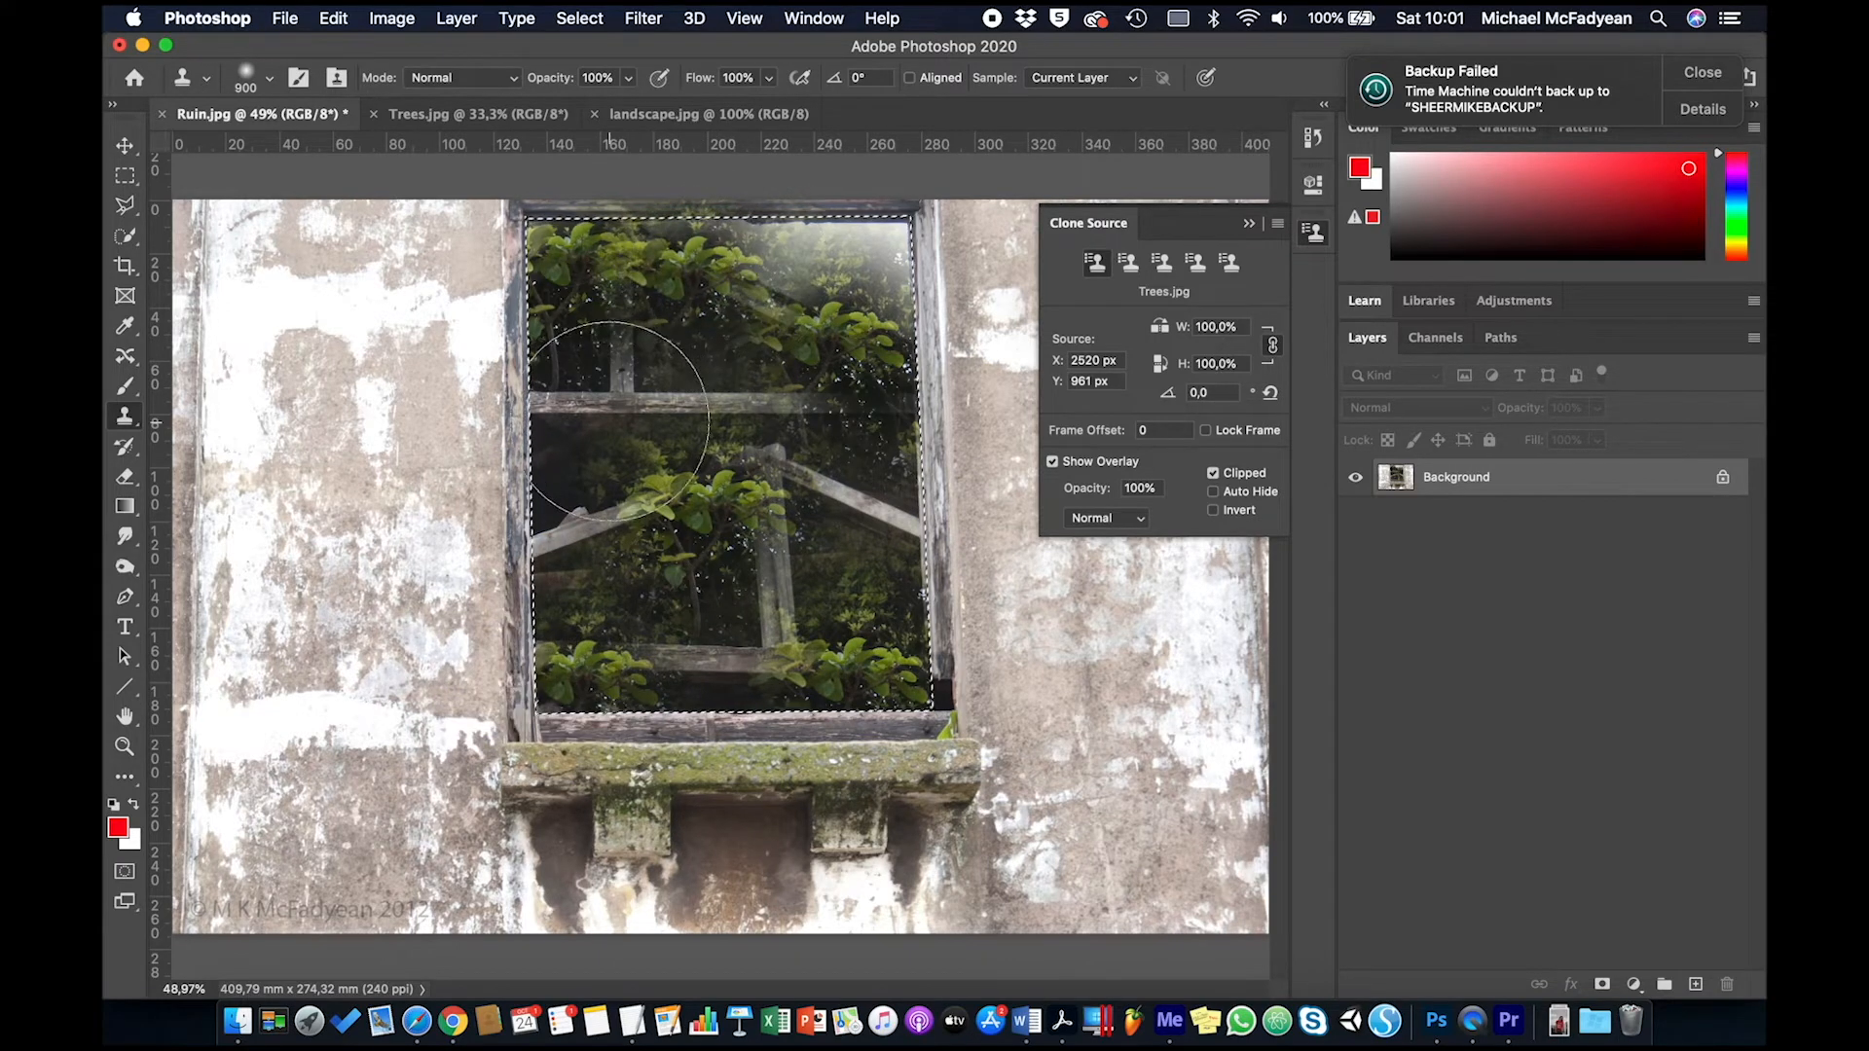
# Cover the remaining window area with the second Trees.jpg clone source, then stamp more leafy branches from the first source
pyautogui.click(1130, 262)
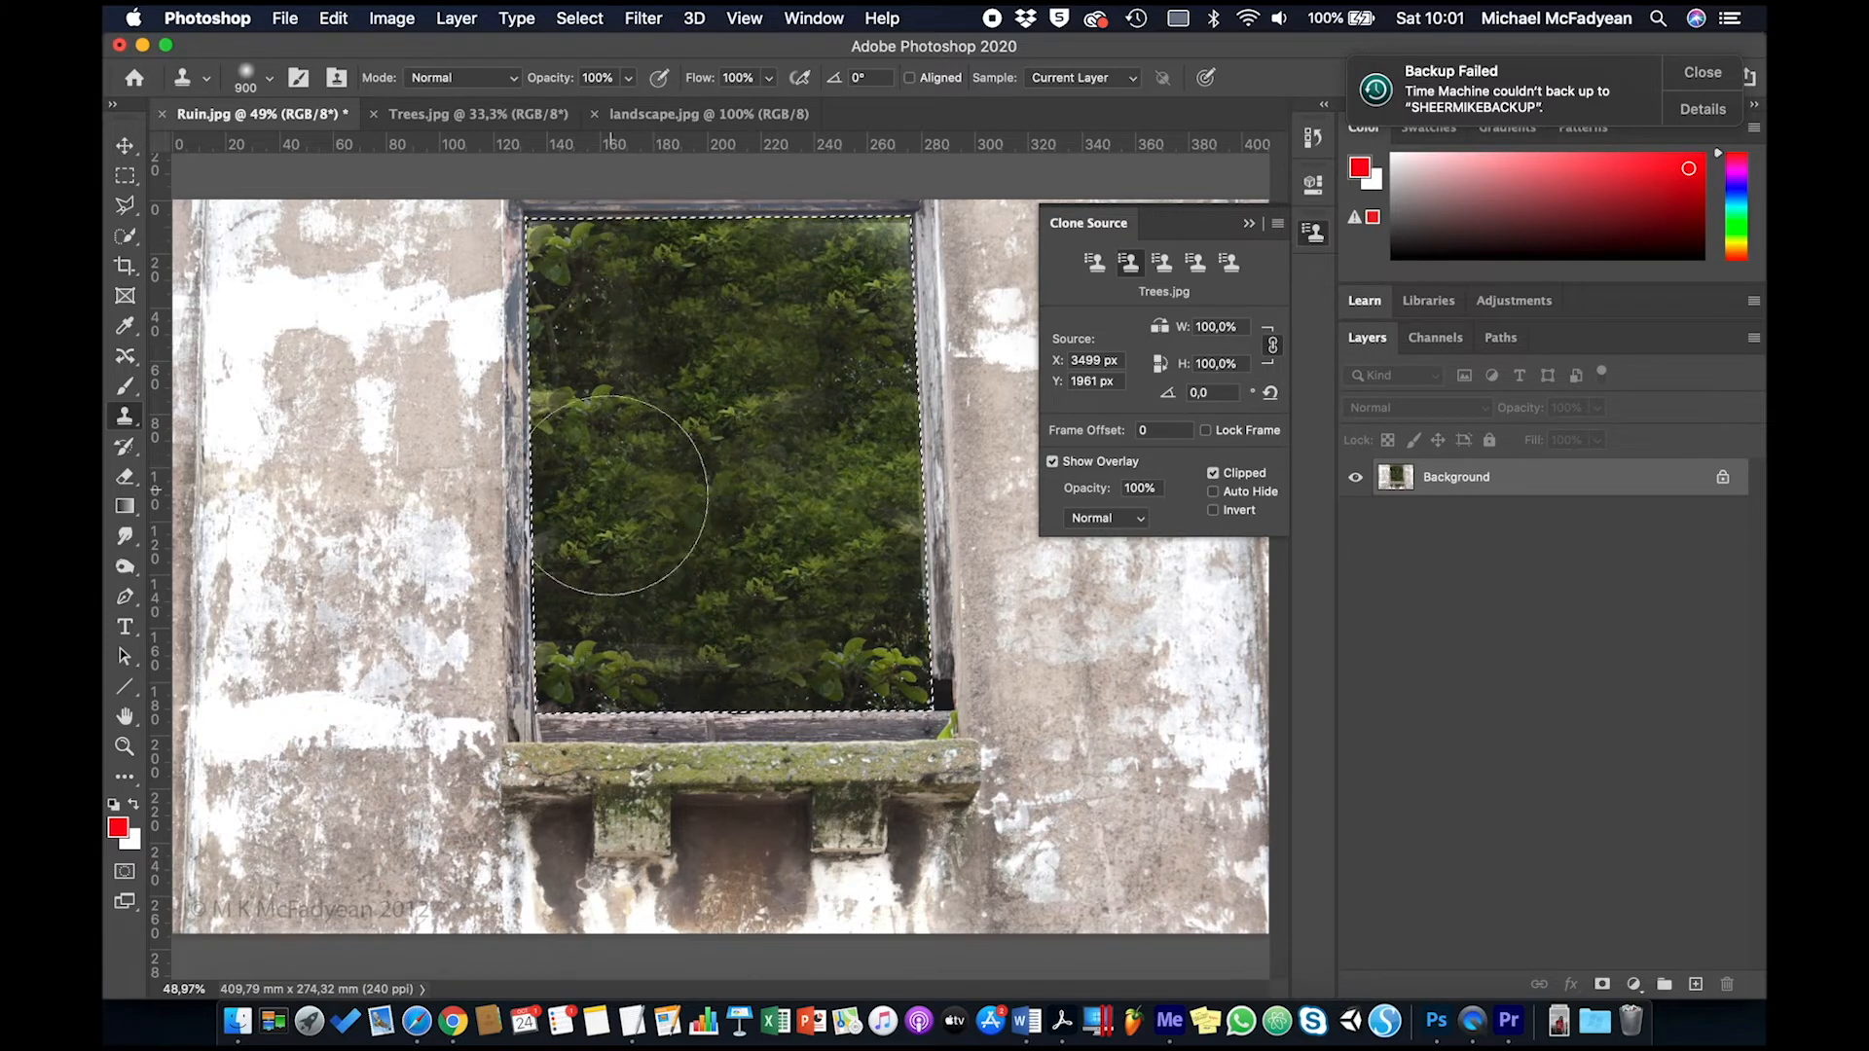
pyautogui.click(1094, 262)
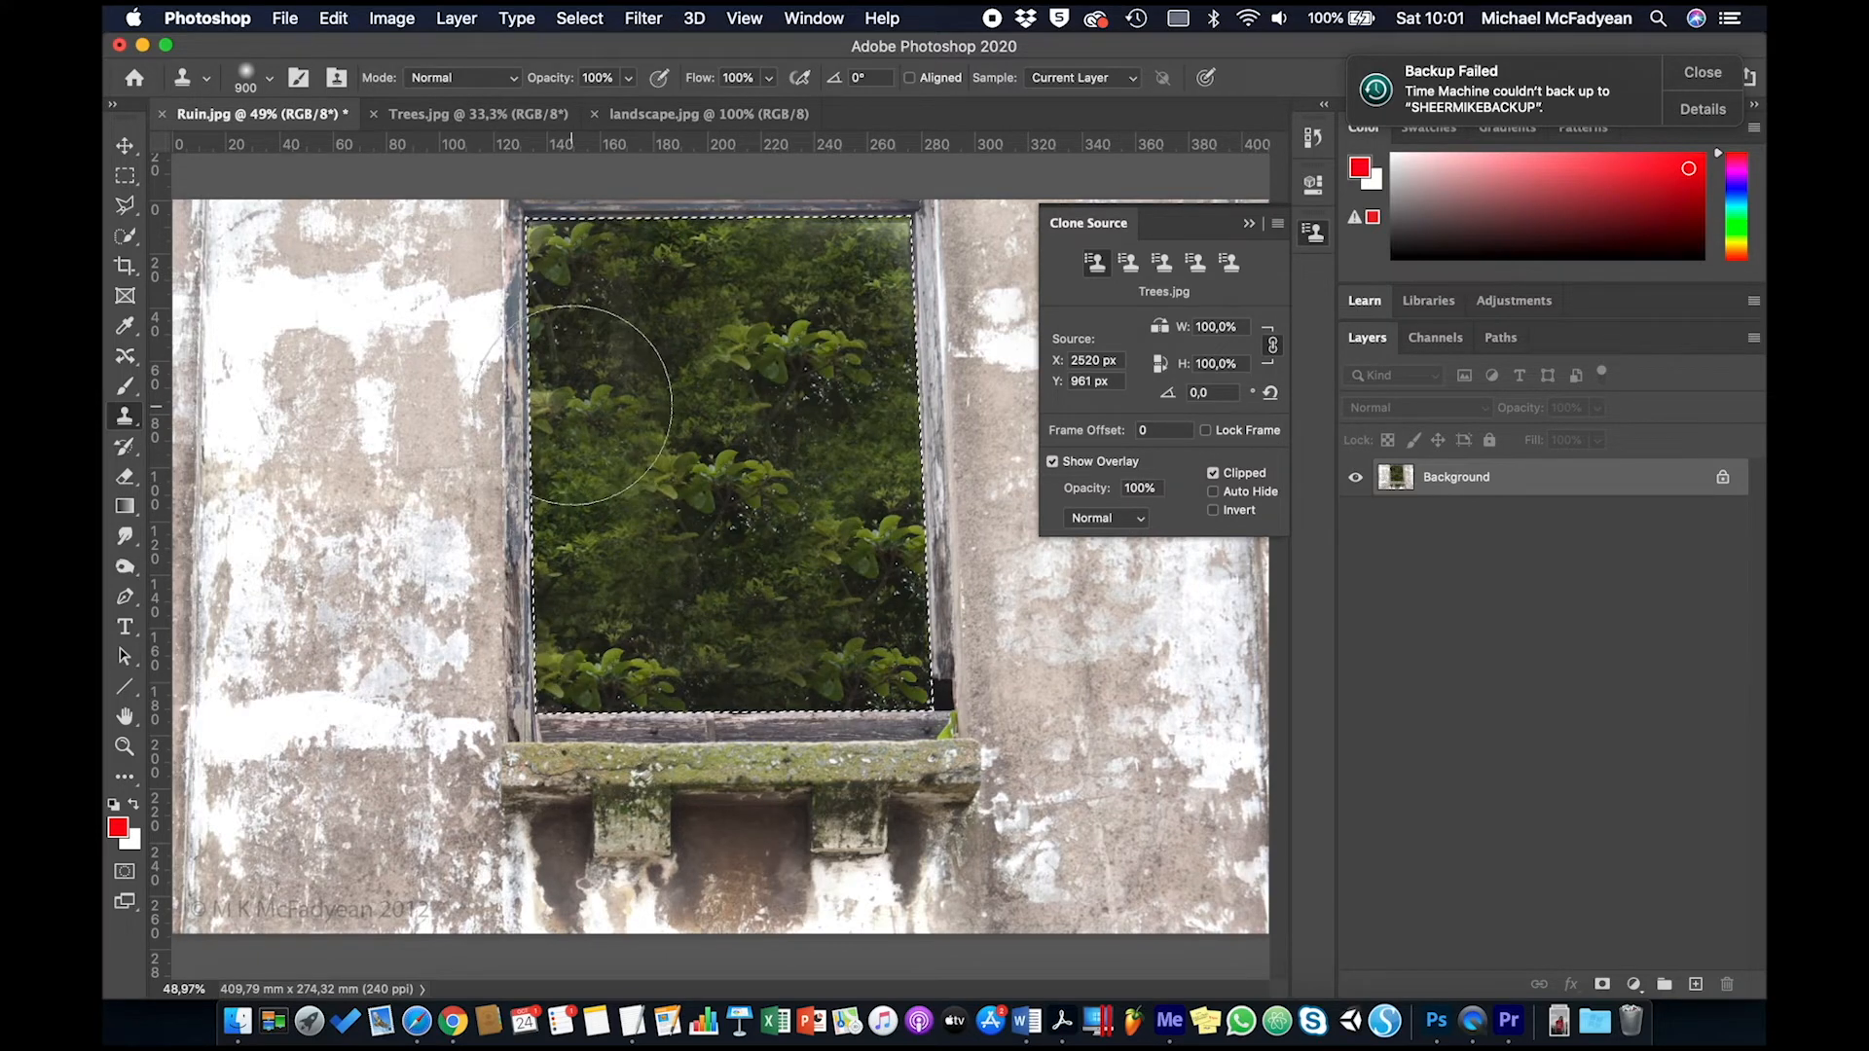
pyautogui.click(868, 223)
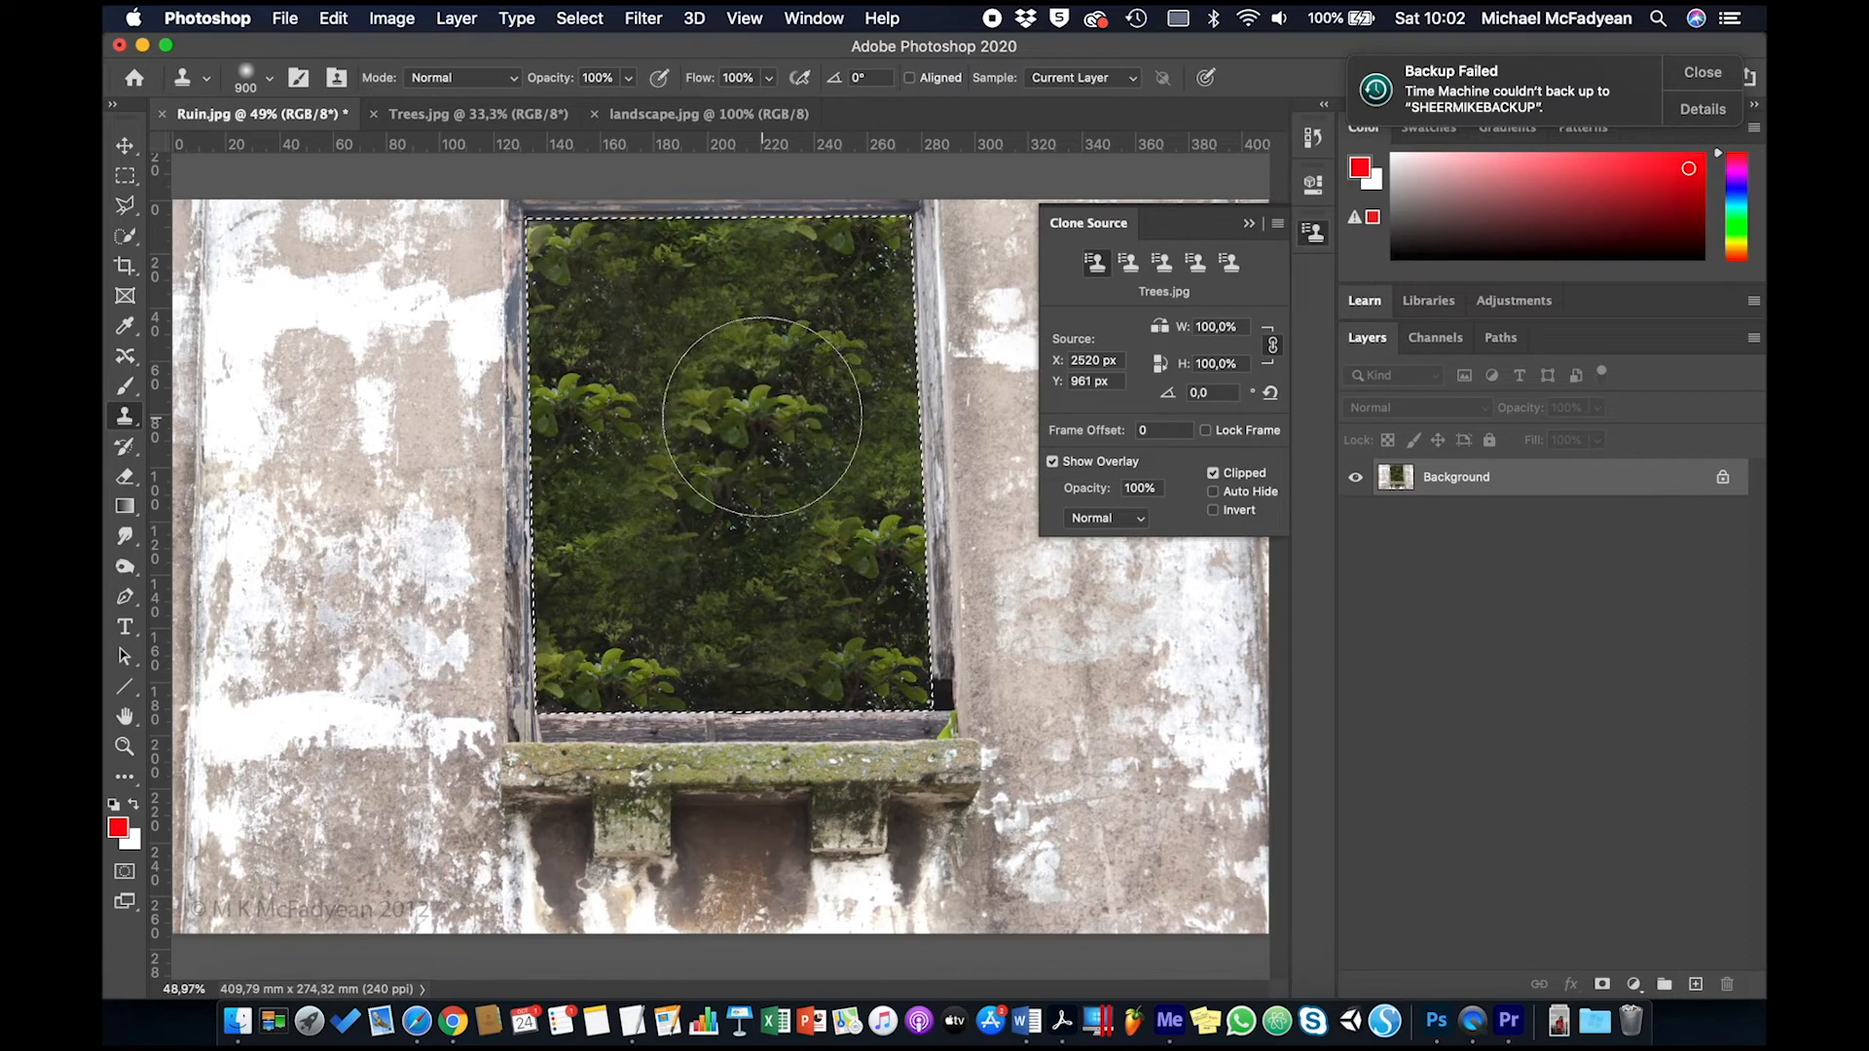
# Store the field edge below the trees in landscape.jpg as the third clone source
pyautogui.click(674, 114)
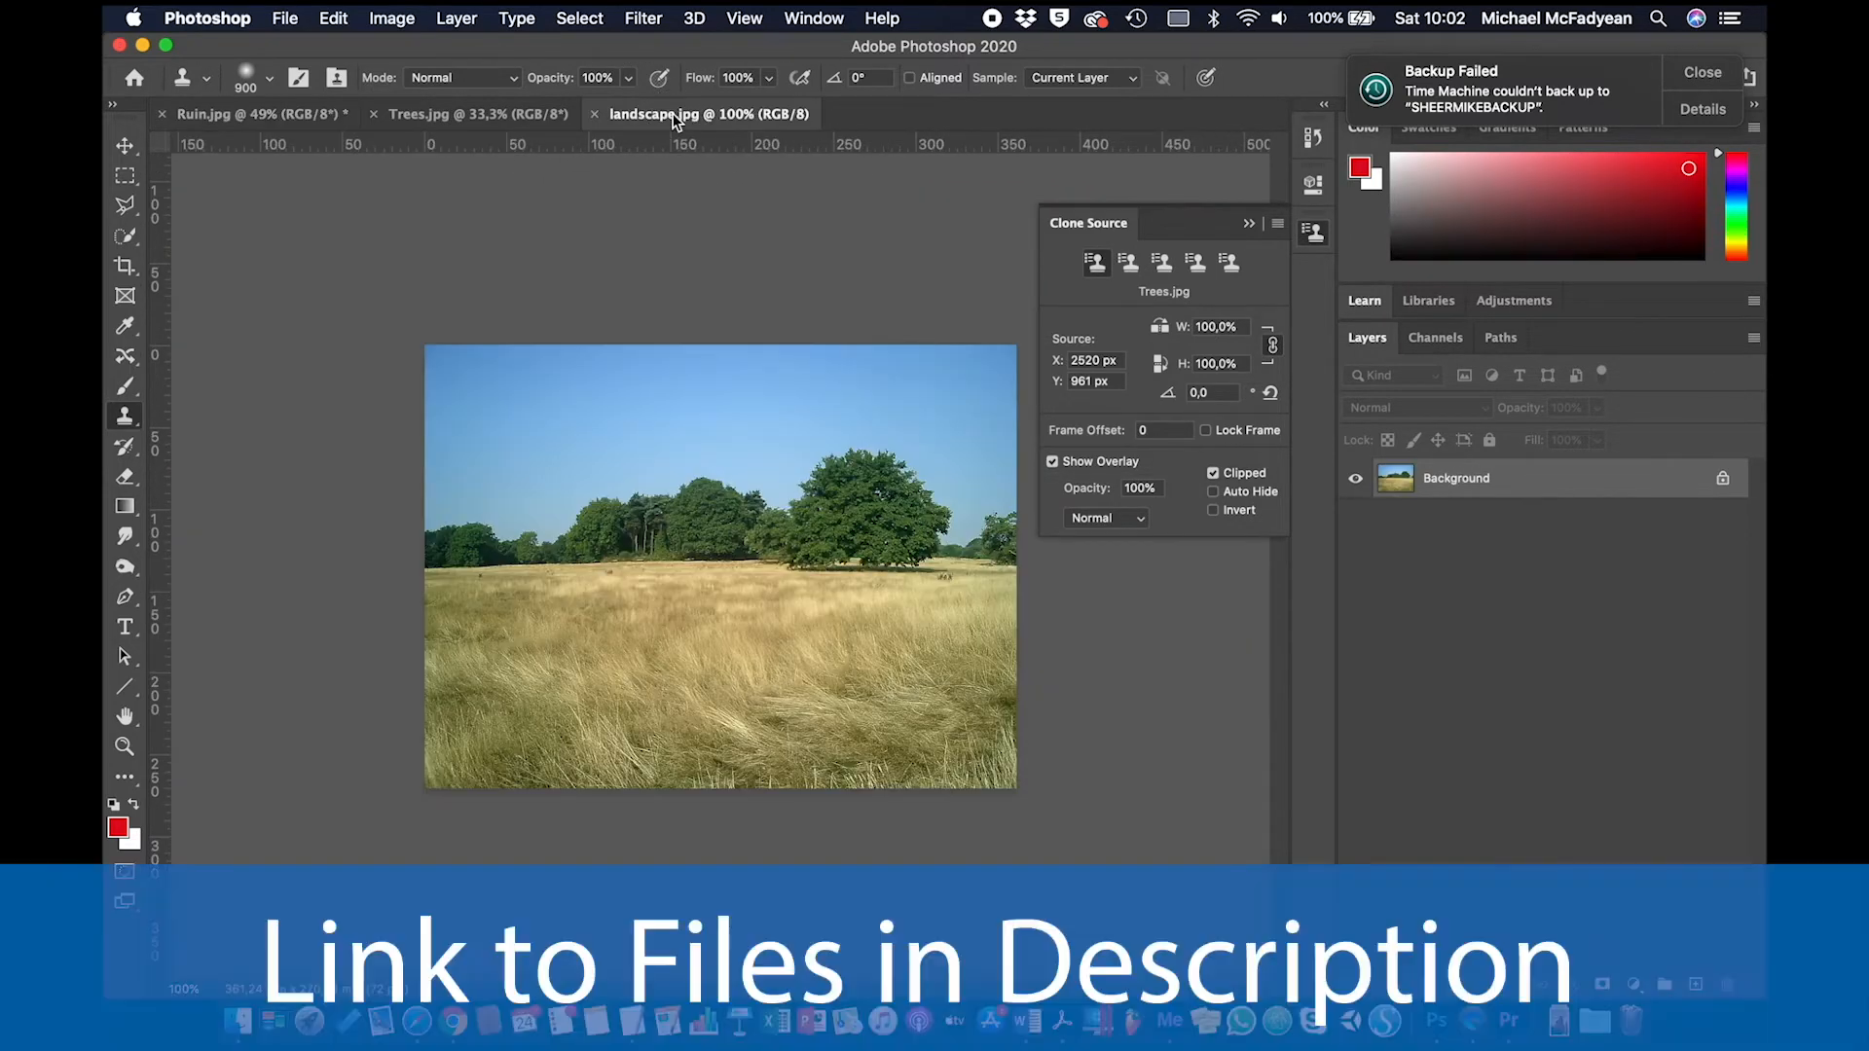
pyautogui.click(1162, 263)
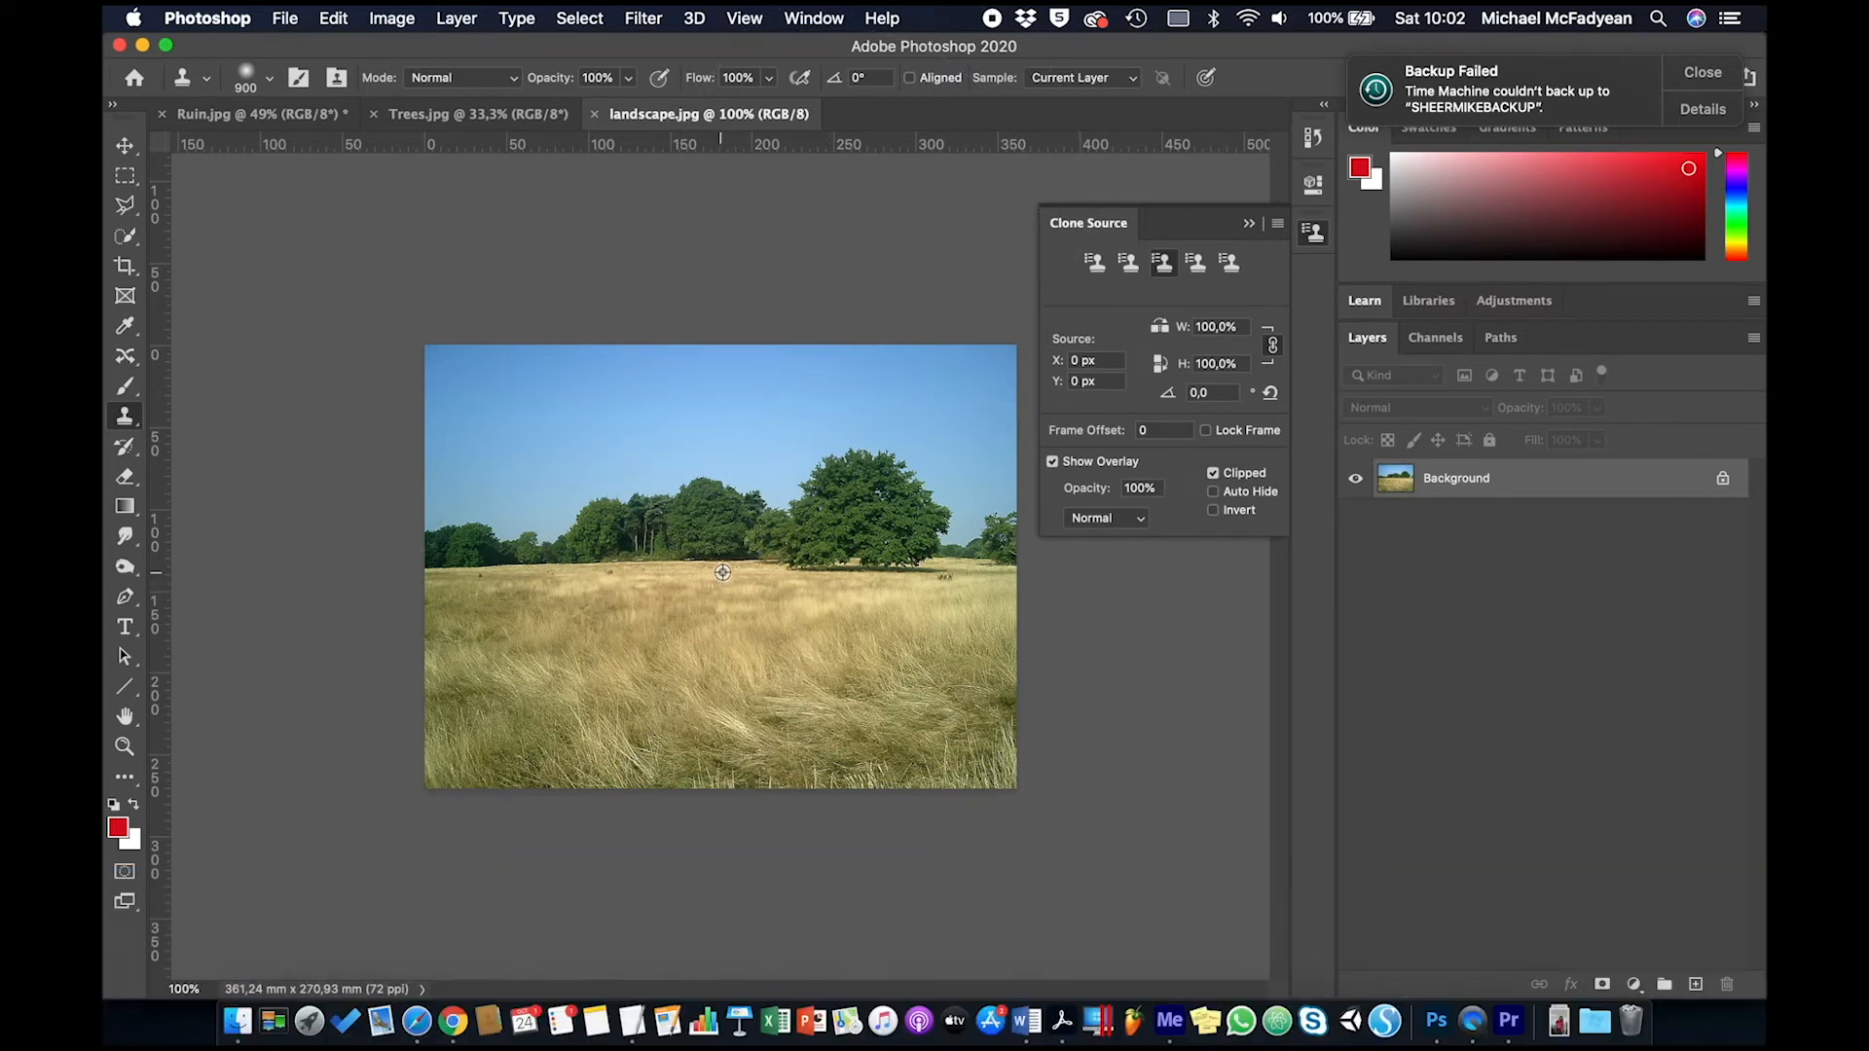
pyautogui.keyDown('alt'); pyautogui.click(722, 573); pyautogui.keyUp('alt')
# Paint the unscaled, non-aligned landscape.jpg clone source at several spots inside the window in Ruin.jpg
pyautogui.click(288, 103)
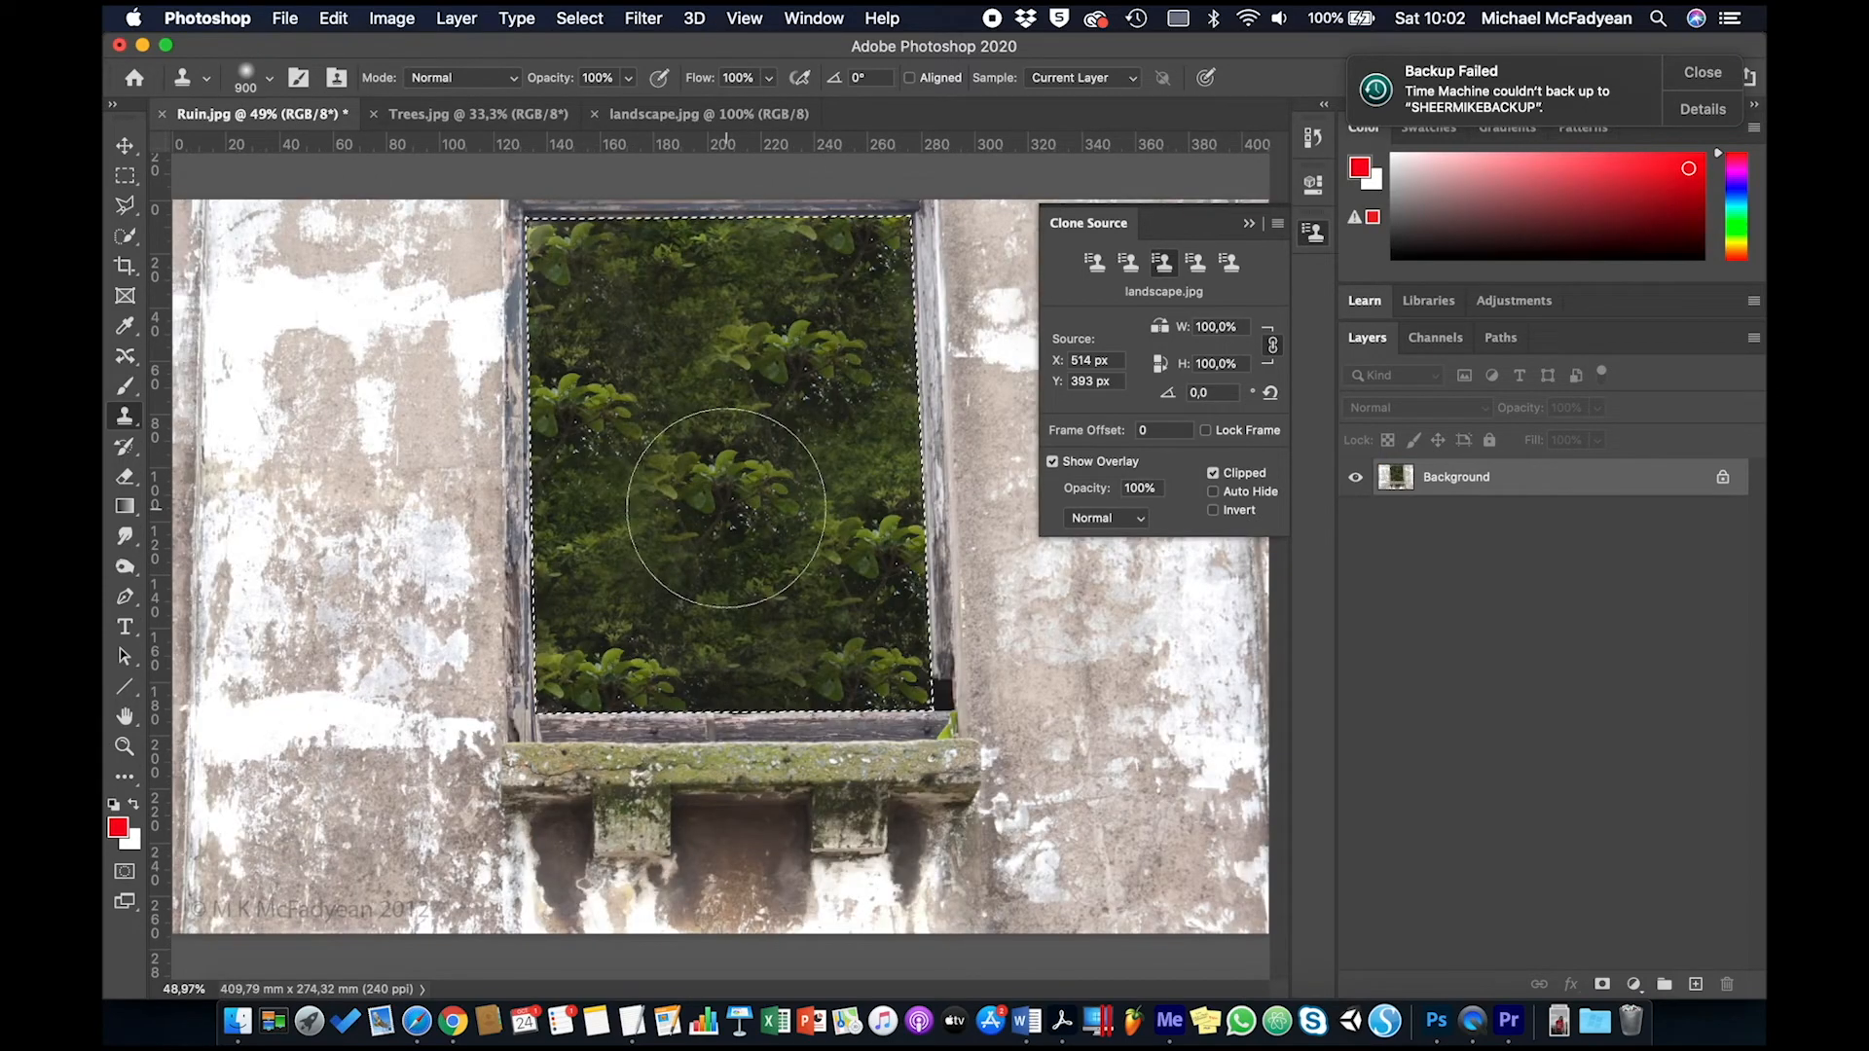
pyautogui.moveTo(716, 482)
pyautogui.mouseDown()
pyautogui.moveTo(730, 462)
pyautogui.moveTo(821, 543)
pyautogui.mouseUp()
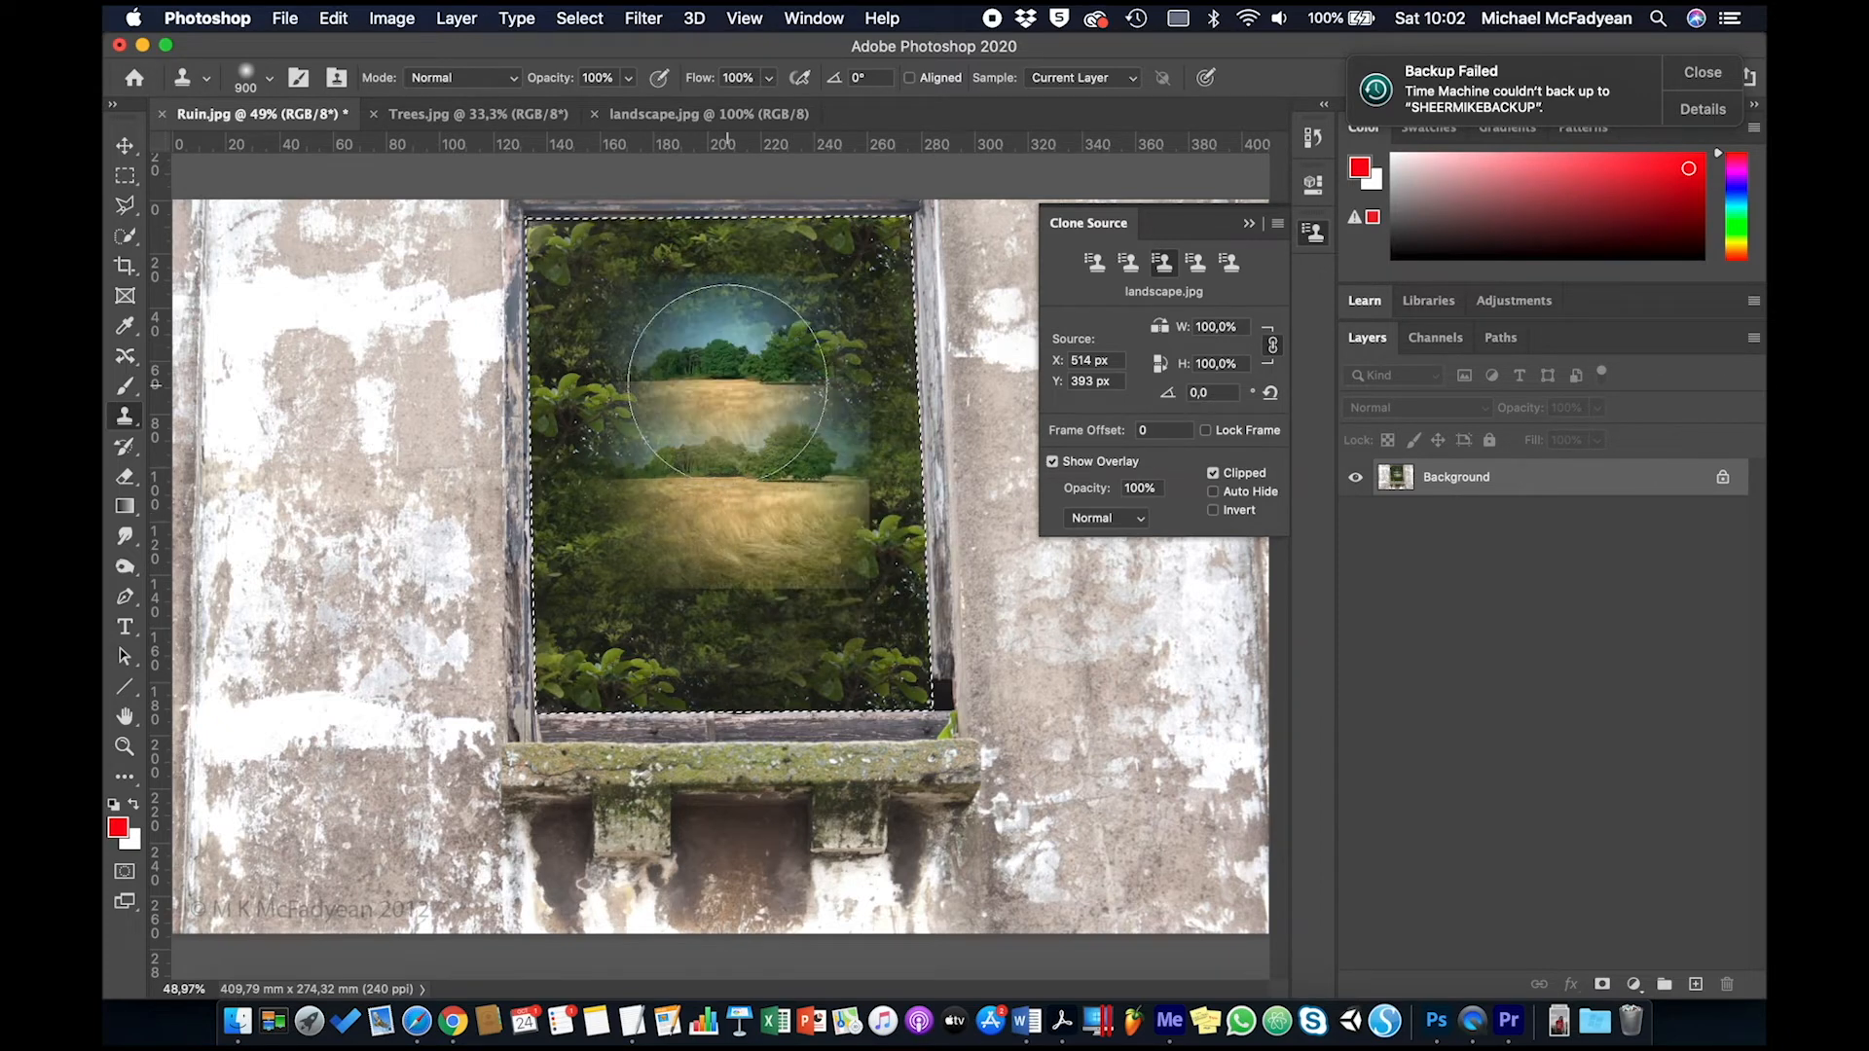
pyautogui.moveTo(668, 376)
pyautogui.mouseDown()
pyautogui.moveTo(662, 336)
pyautogui.moveTo(628, 316)
pyautogui.mouseUp()
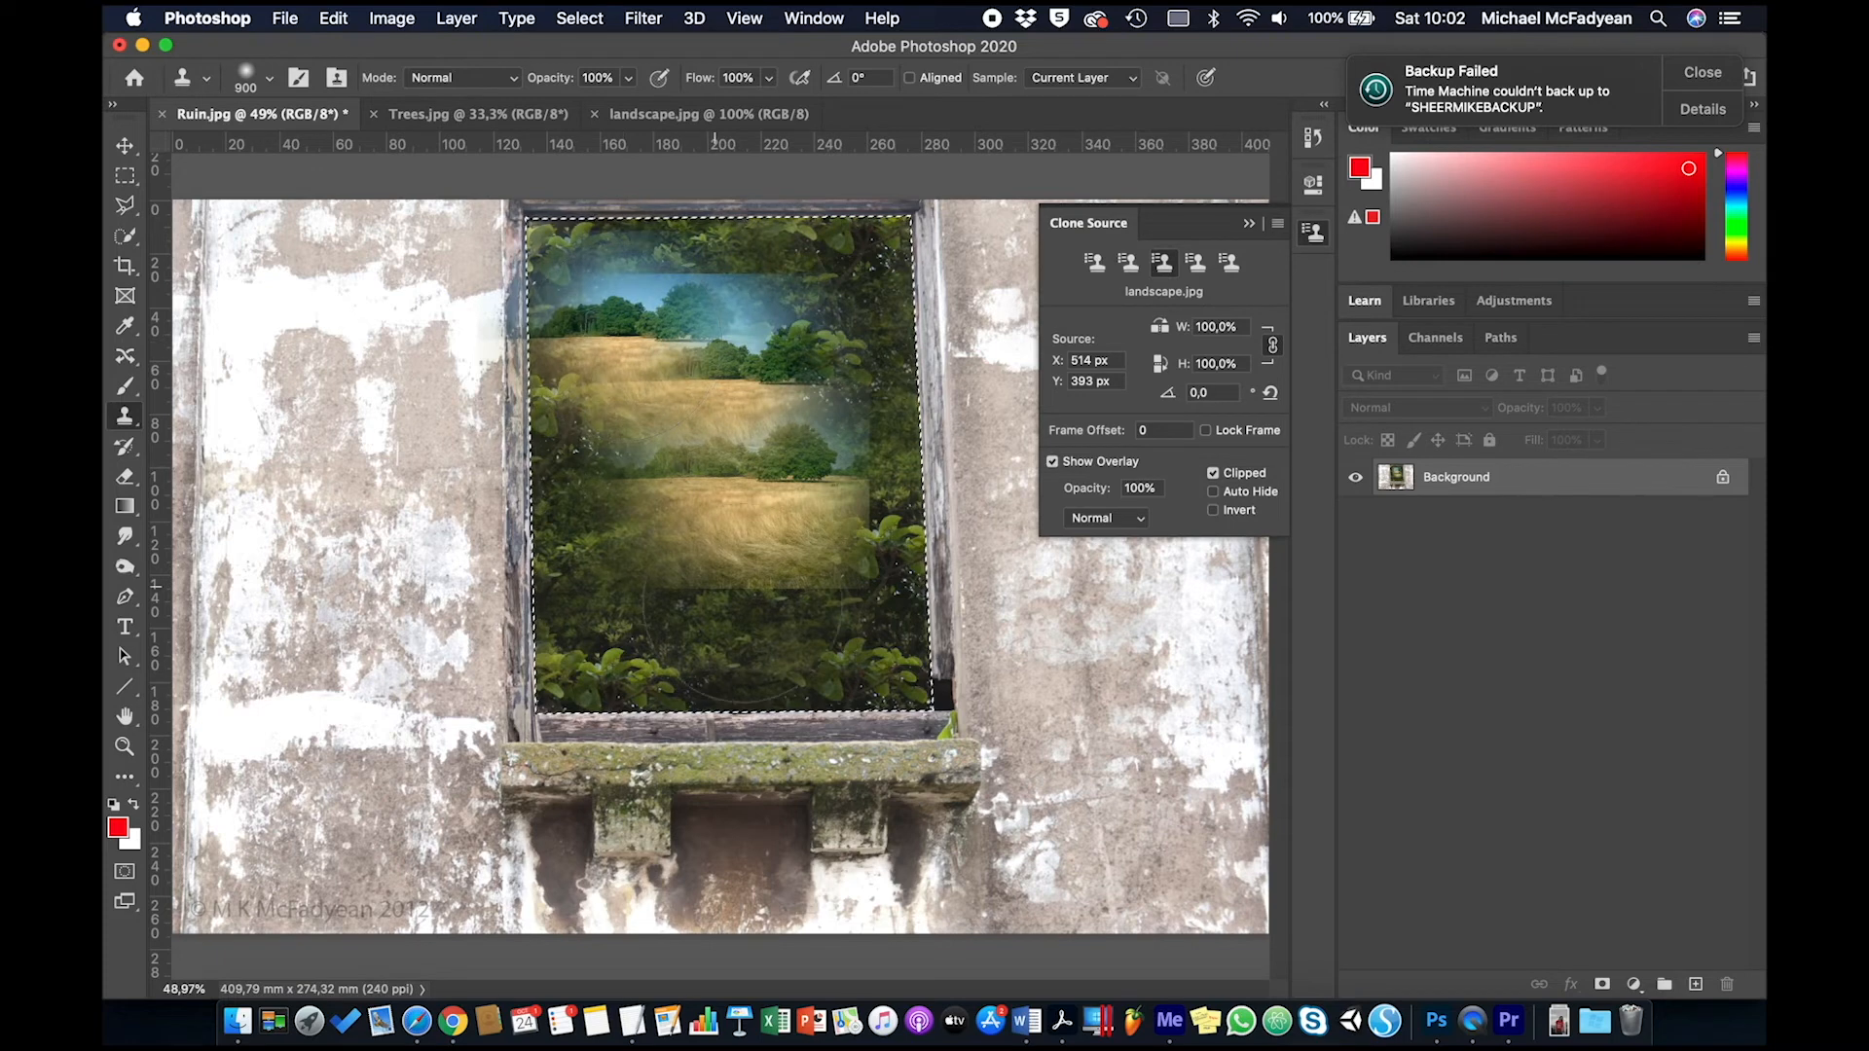
pyautogui.click(797, 630)
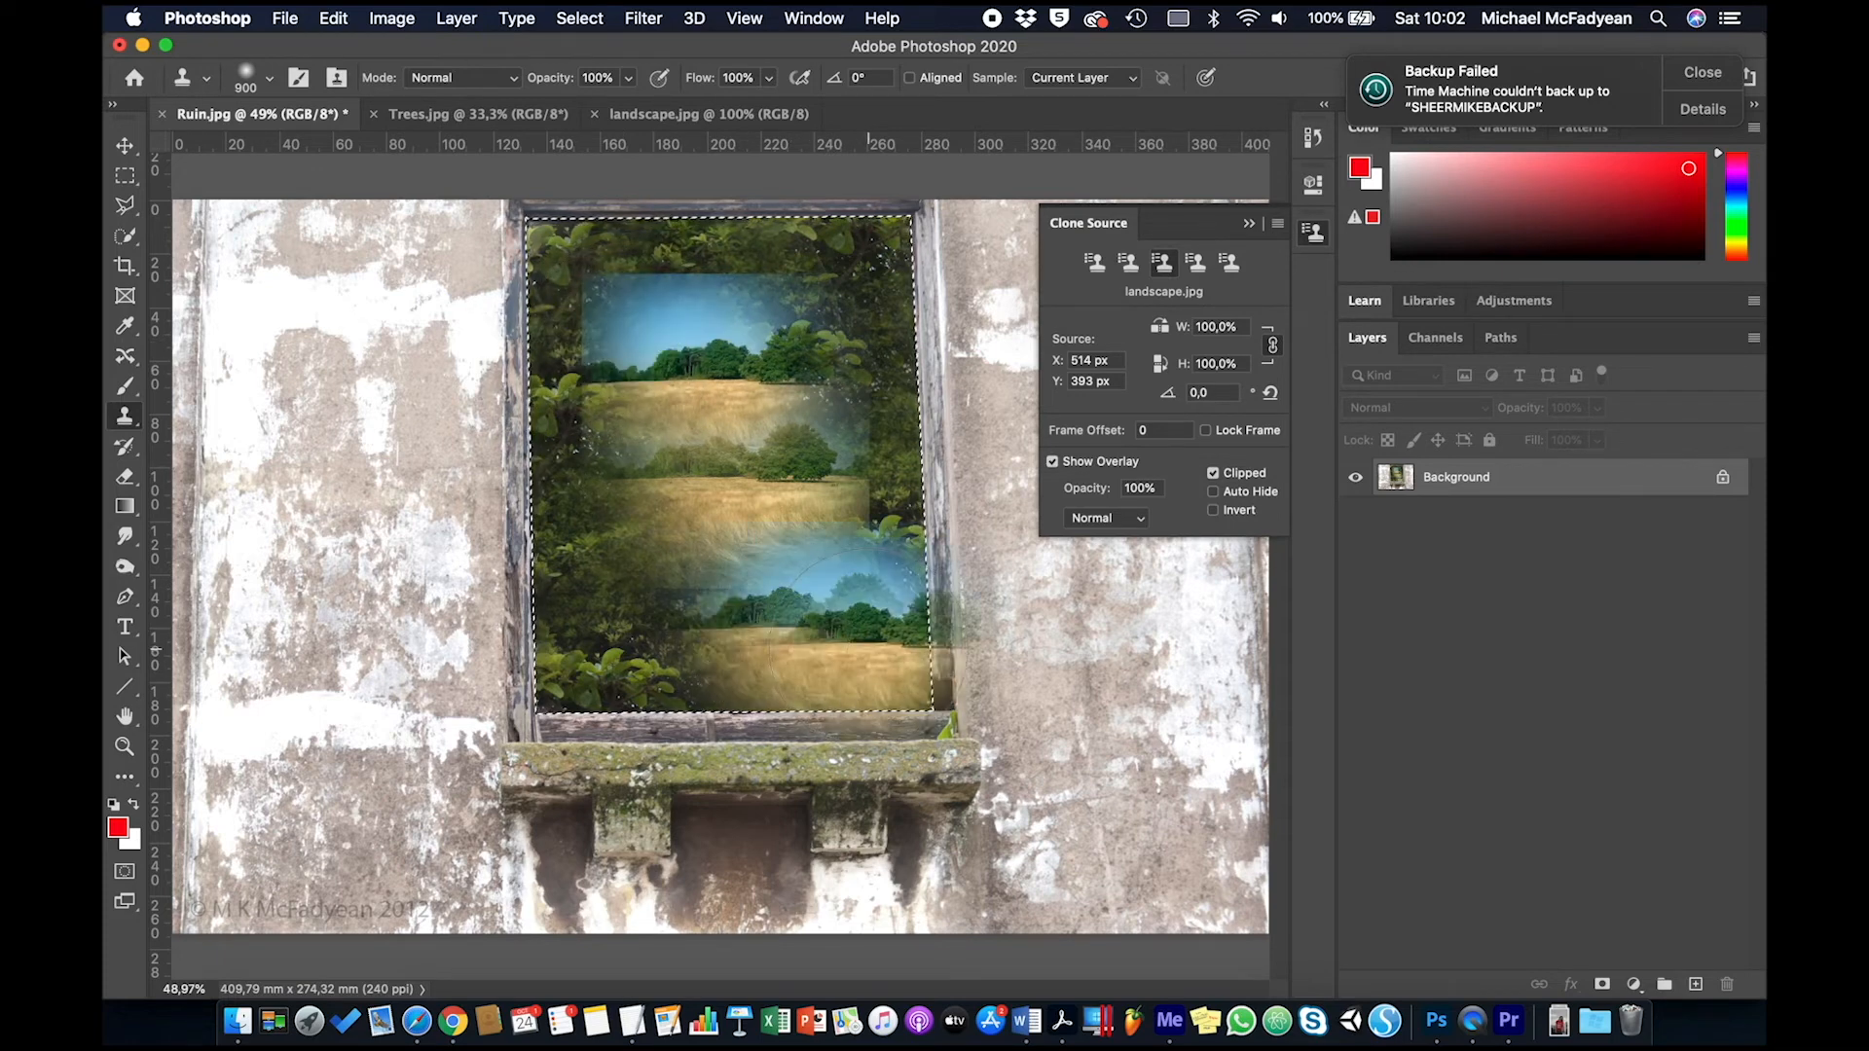
# Undo the landscape clone strokes painted over the foliage in the window
pyautogui.press('super+z')
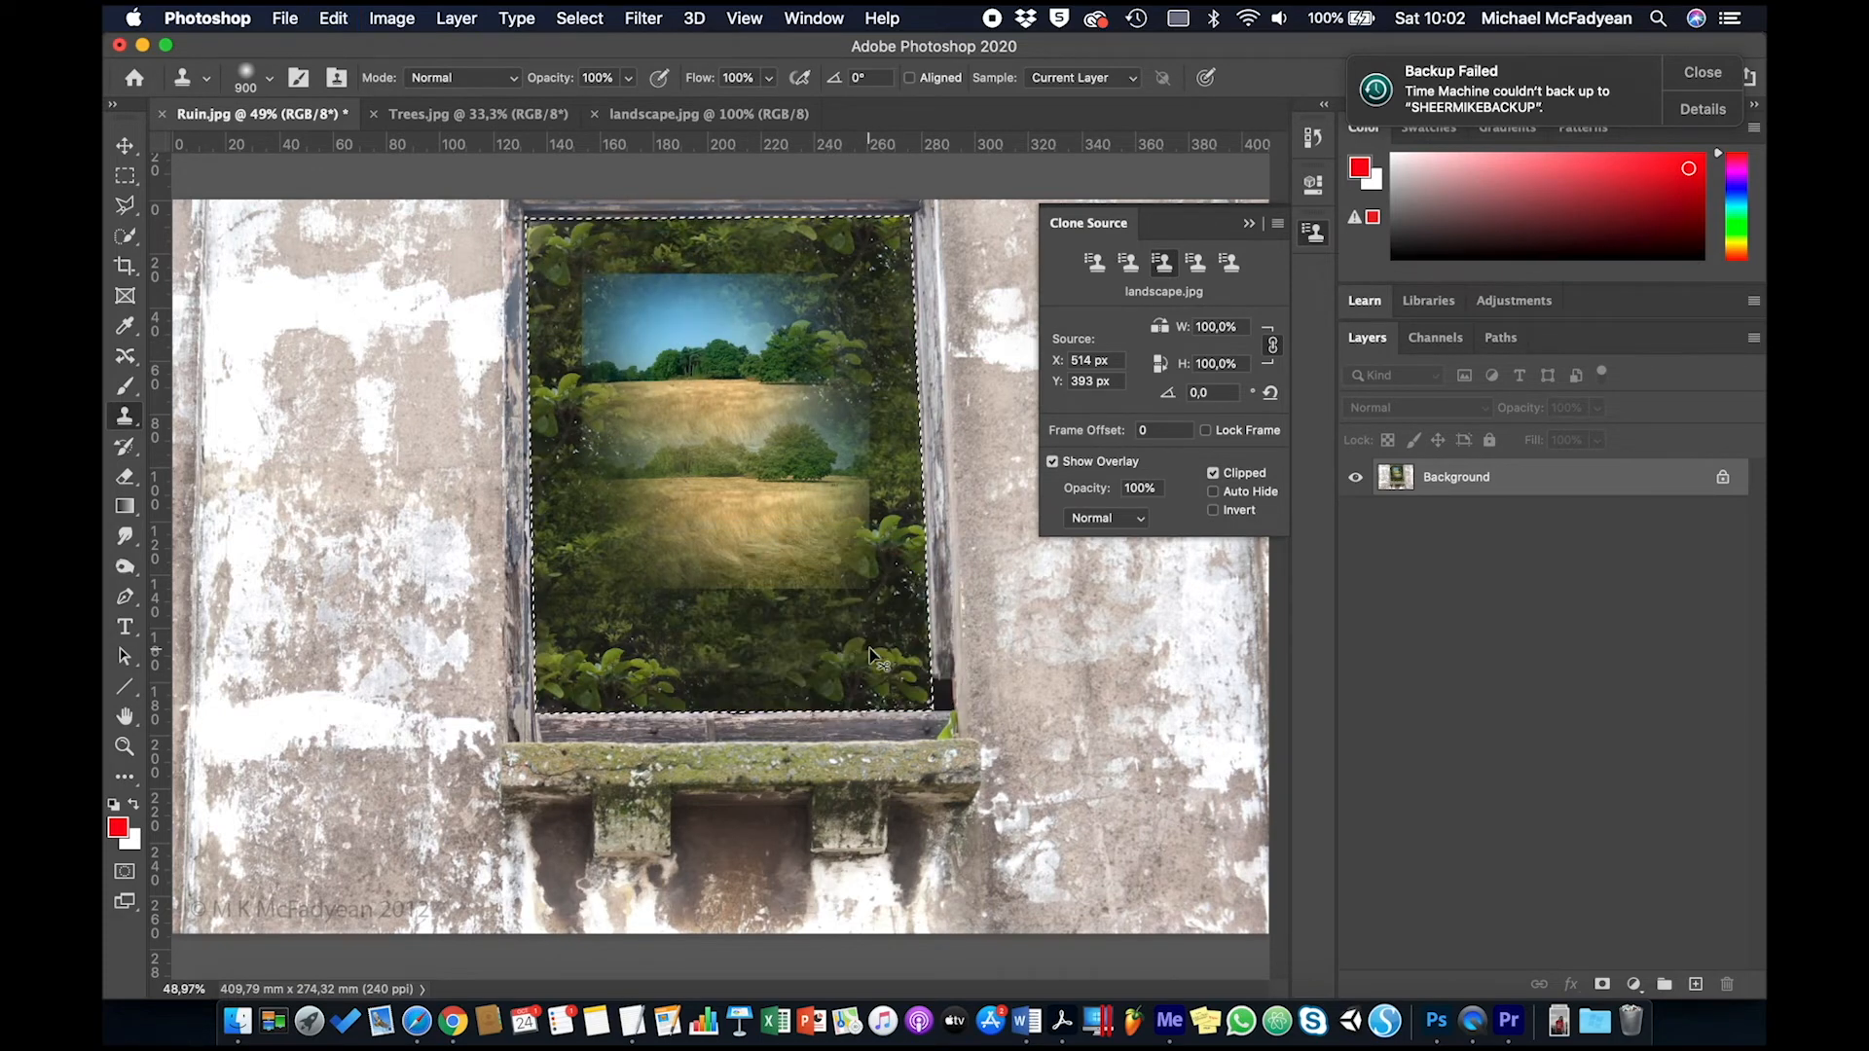
pyautogui.press('super+z')
pyautogui.press('super+z')
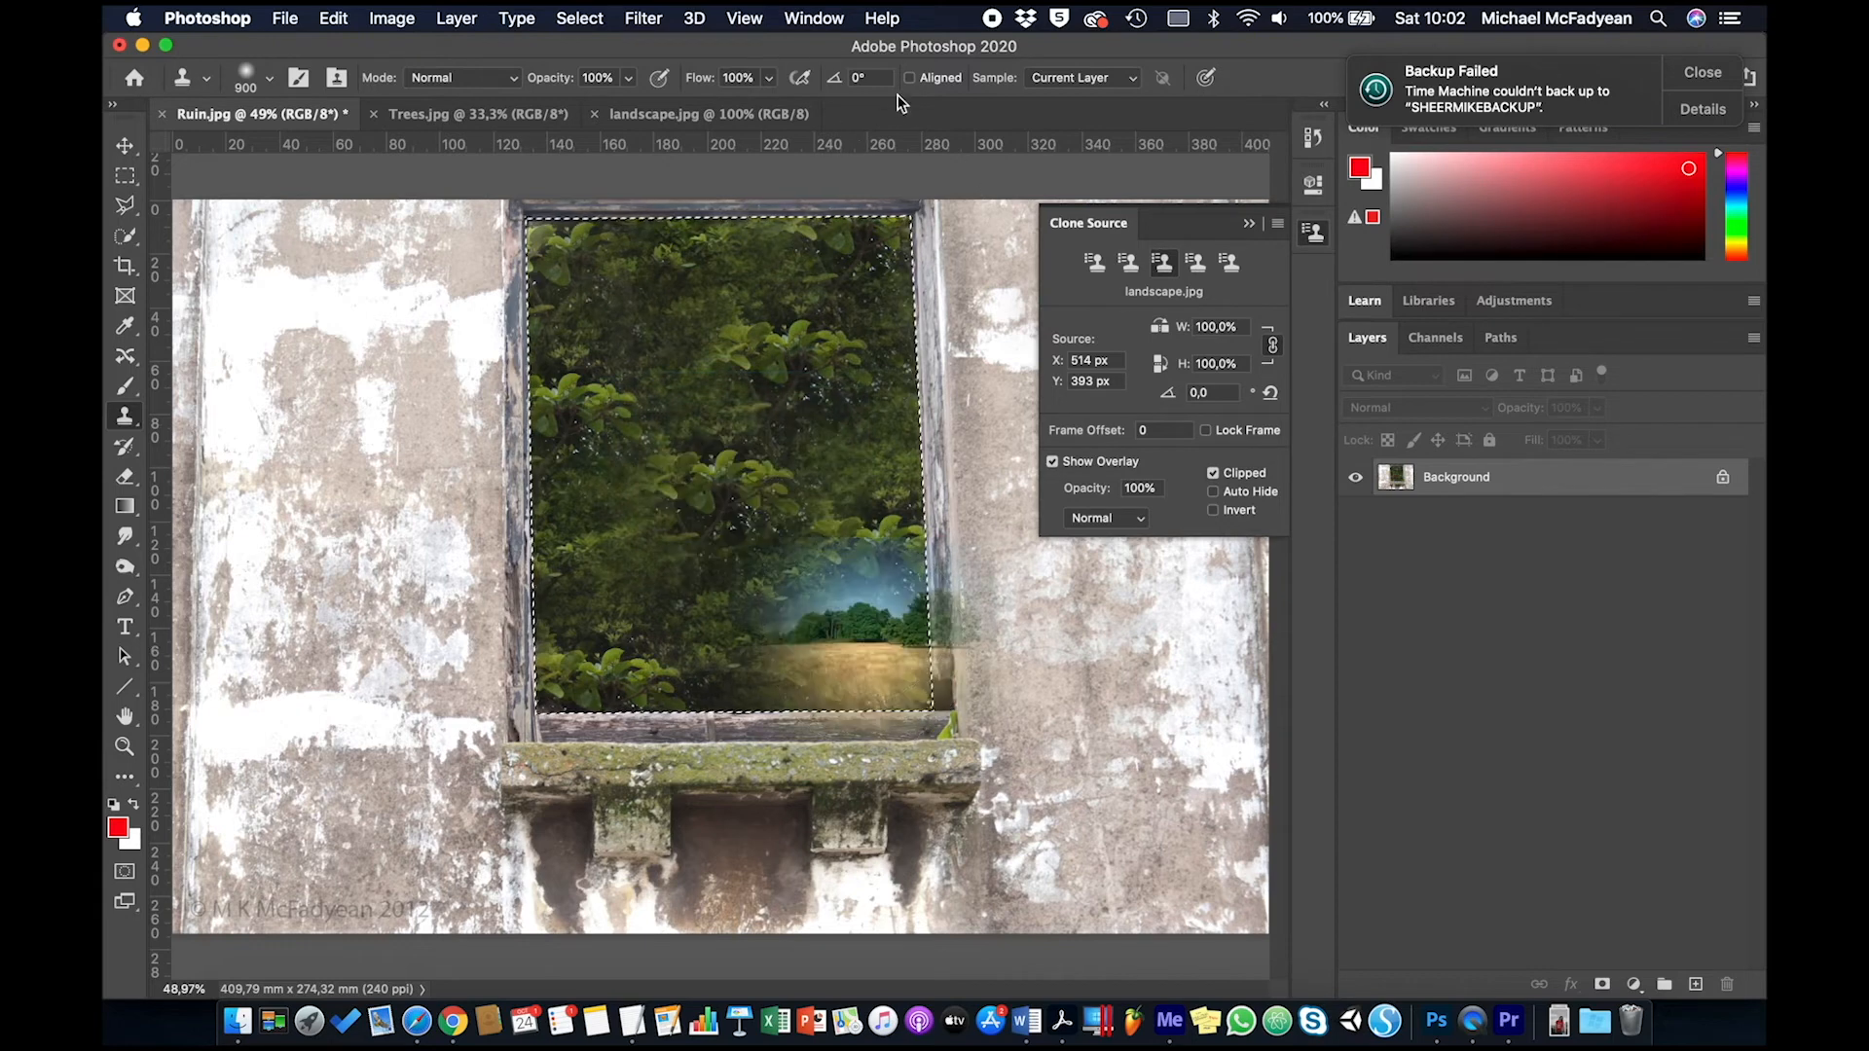
# Turn on Aligned cloning and resample the field edge below the trees in landscape.jpg as the third clone source
pyautogui.click(720, 114)
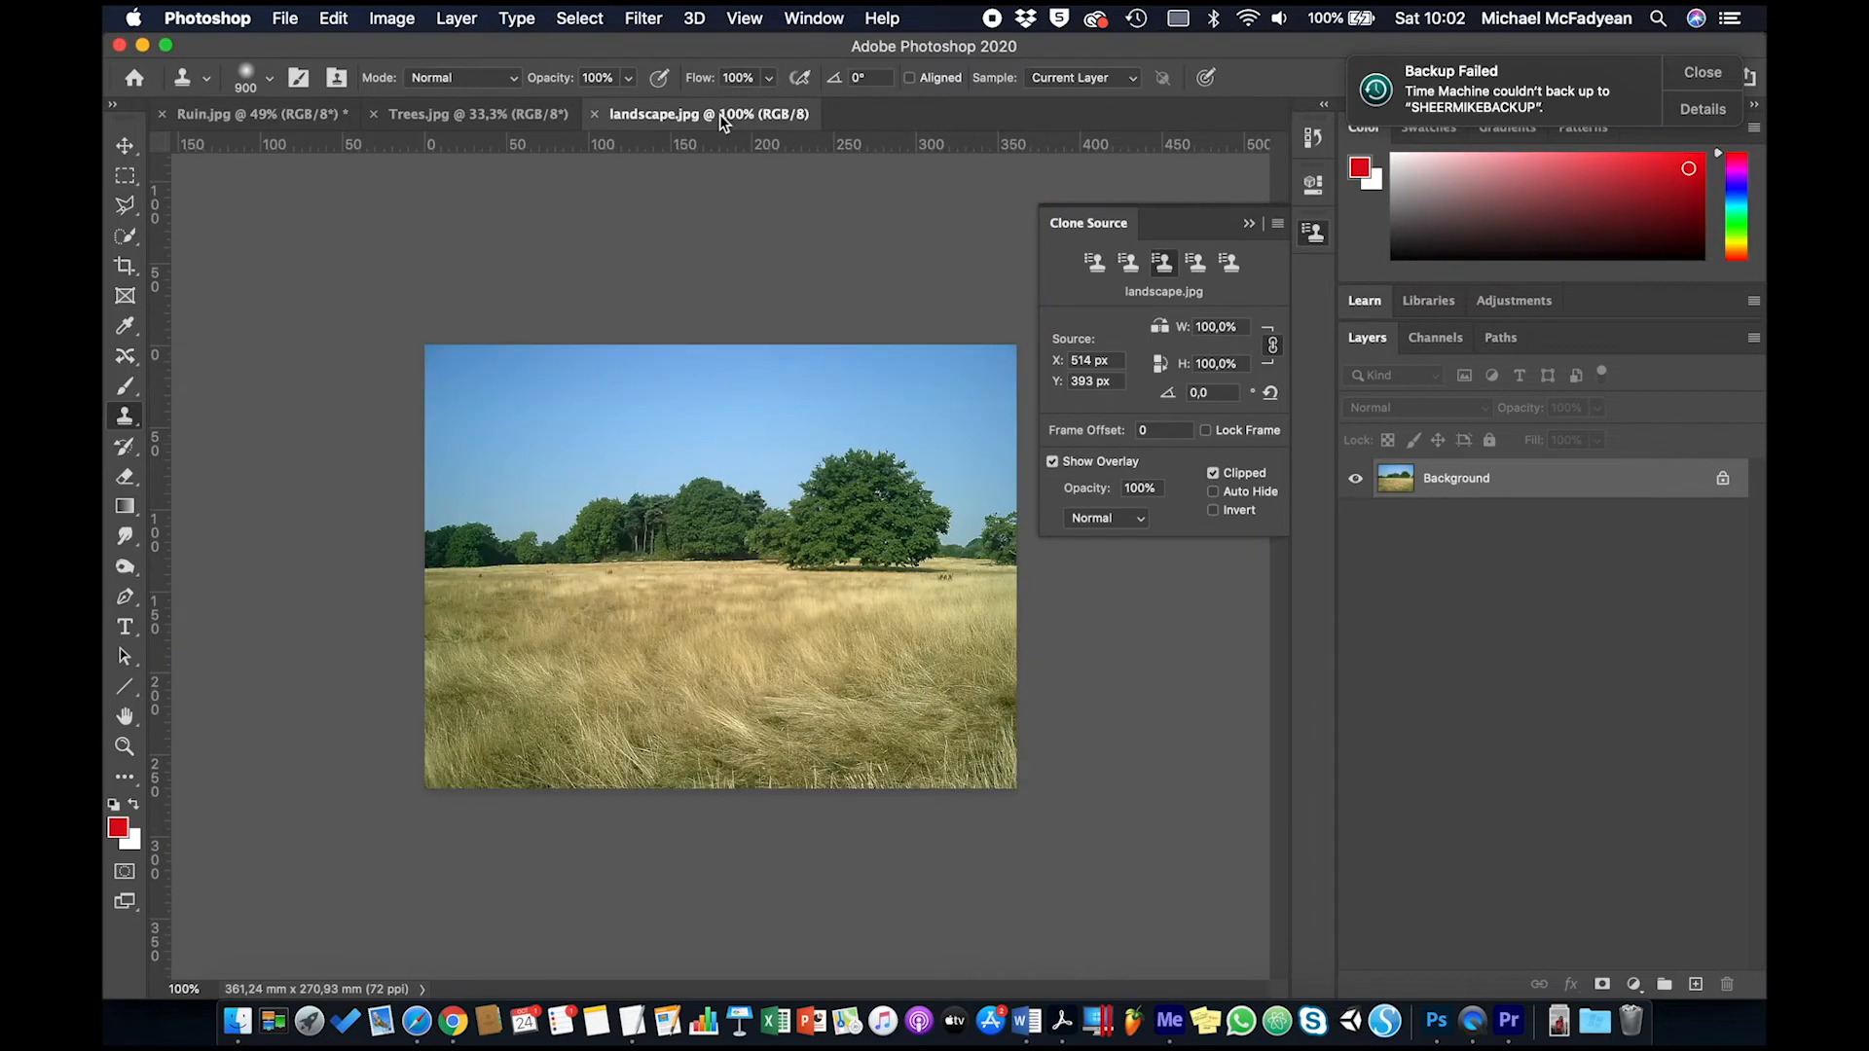
pyautogui.click(909, 78)
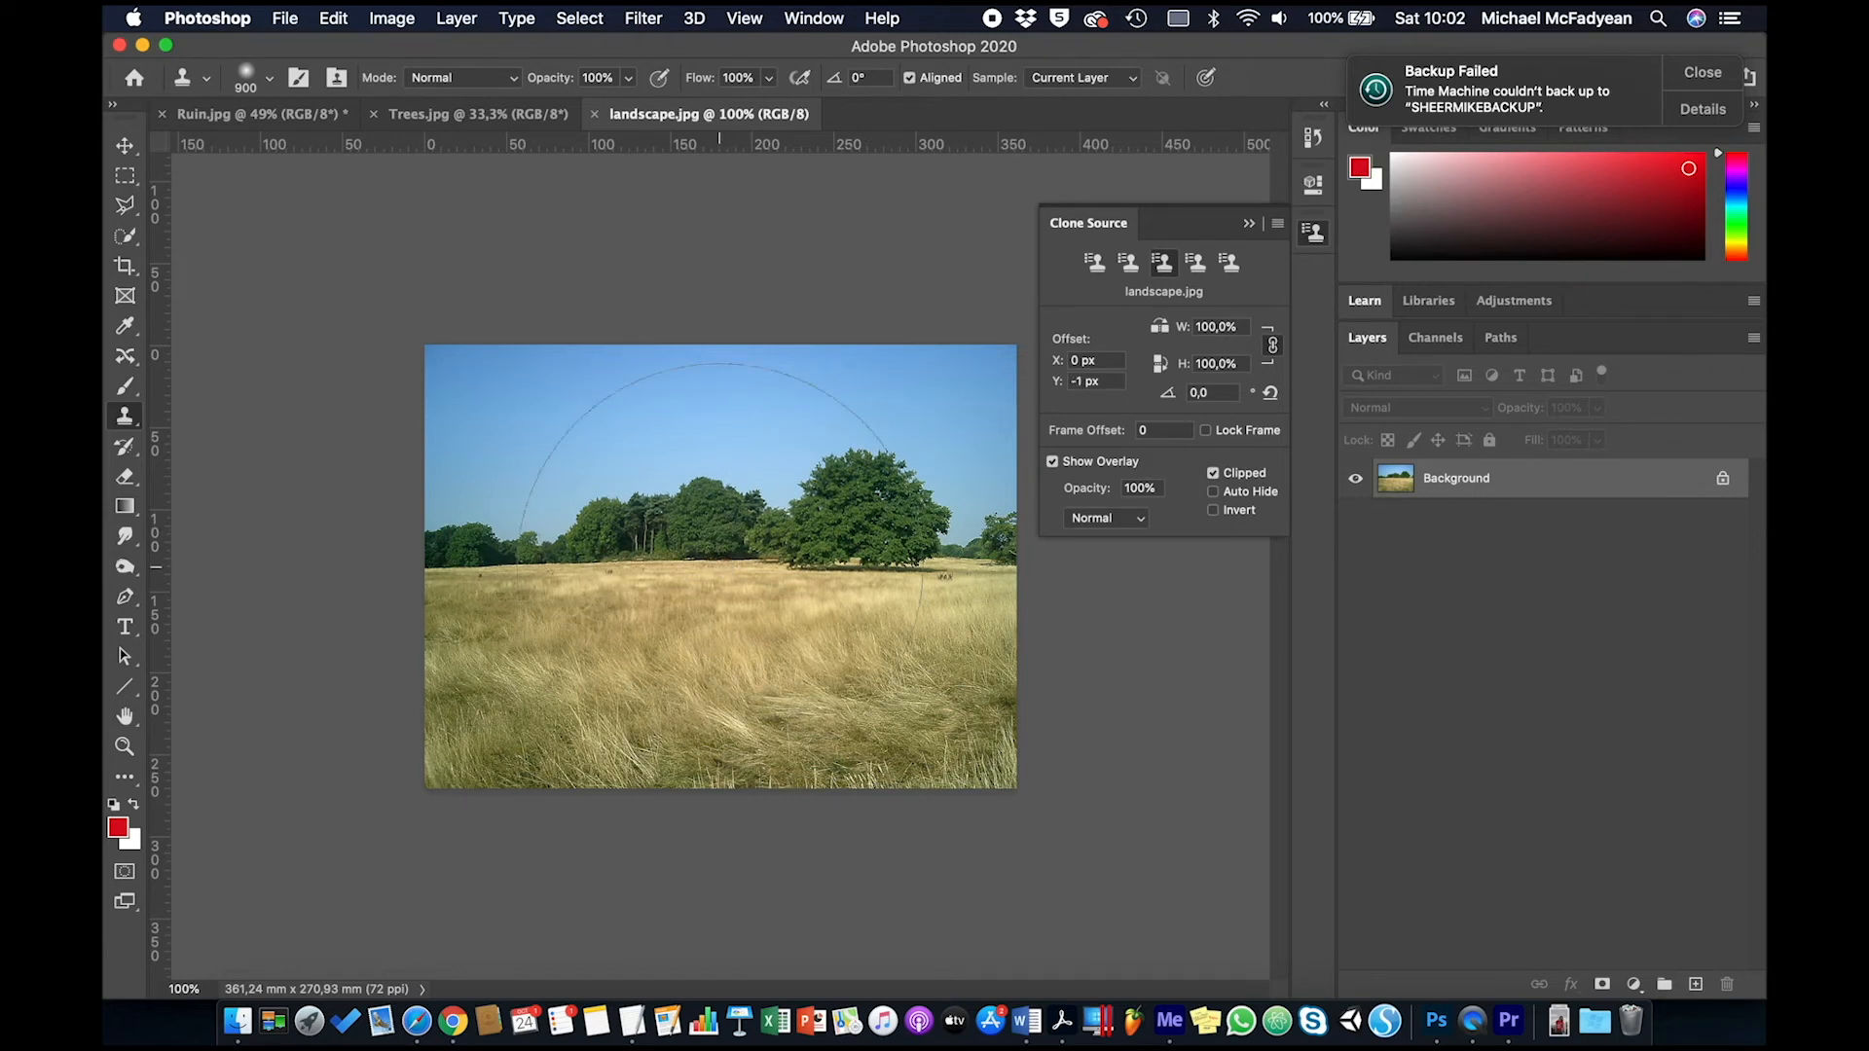
# Return to Ruin.jpg and scale the third clone source to 380% in width and height
pyautogui.click(278, 109)
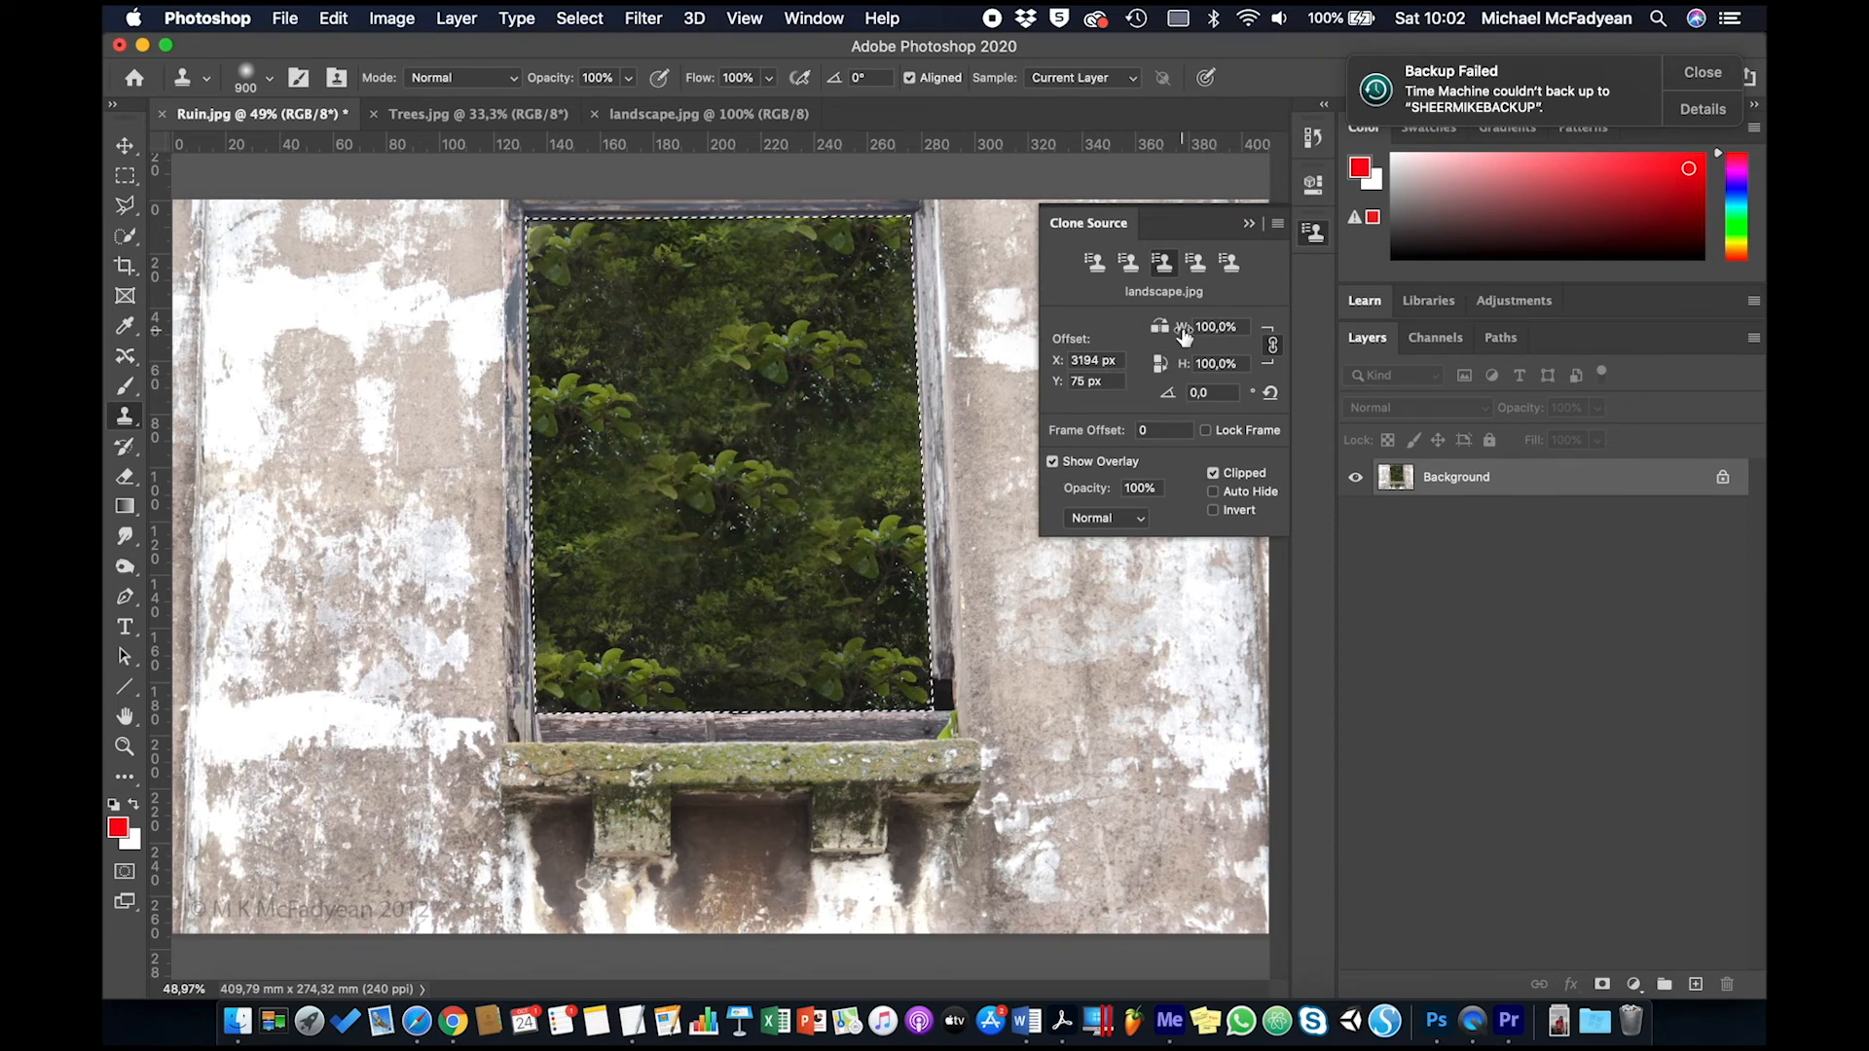
pyautogui.click(1213, 328)
pyautogui.press('Up')
pyautogui.moveTo(1212, 328); pyautogui.dragTo(1505, 328)
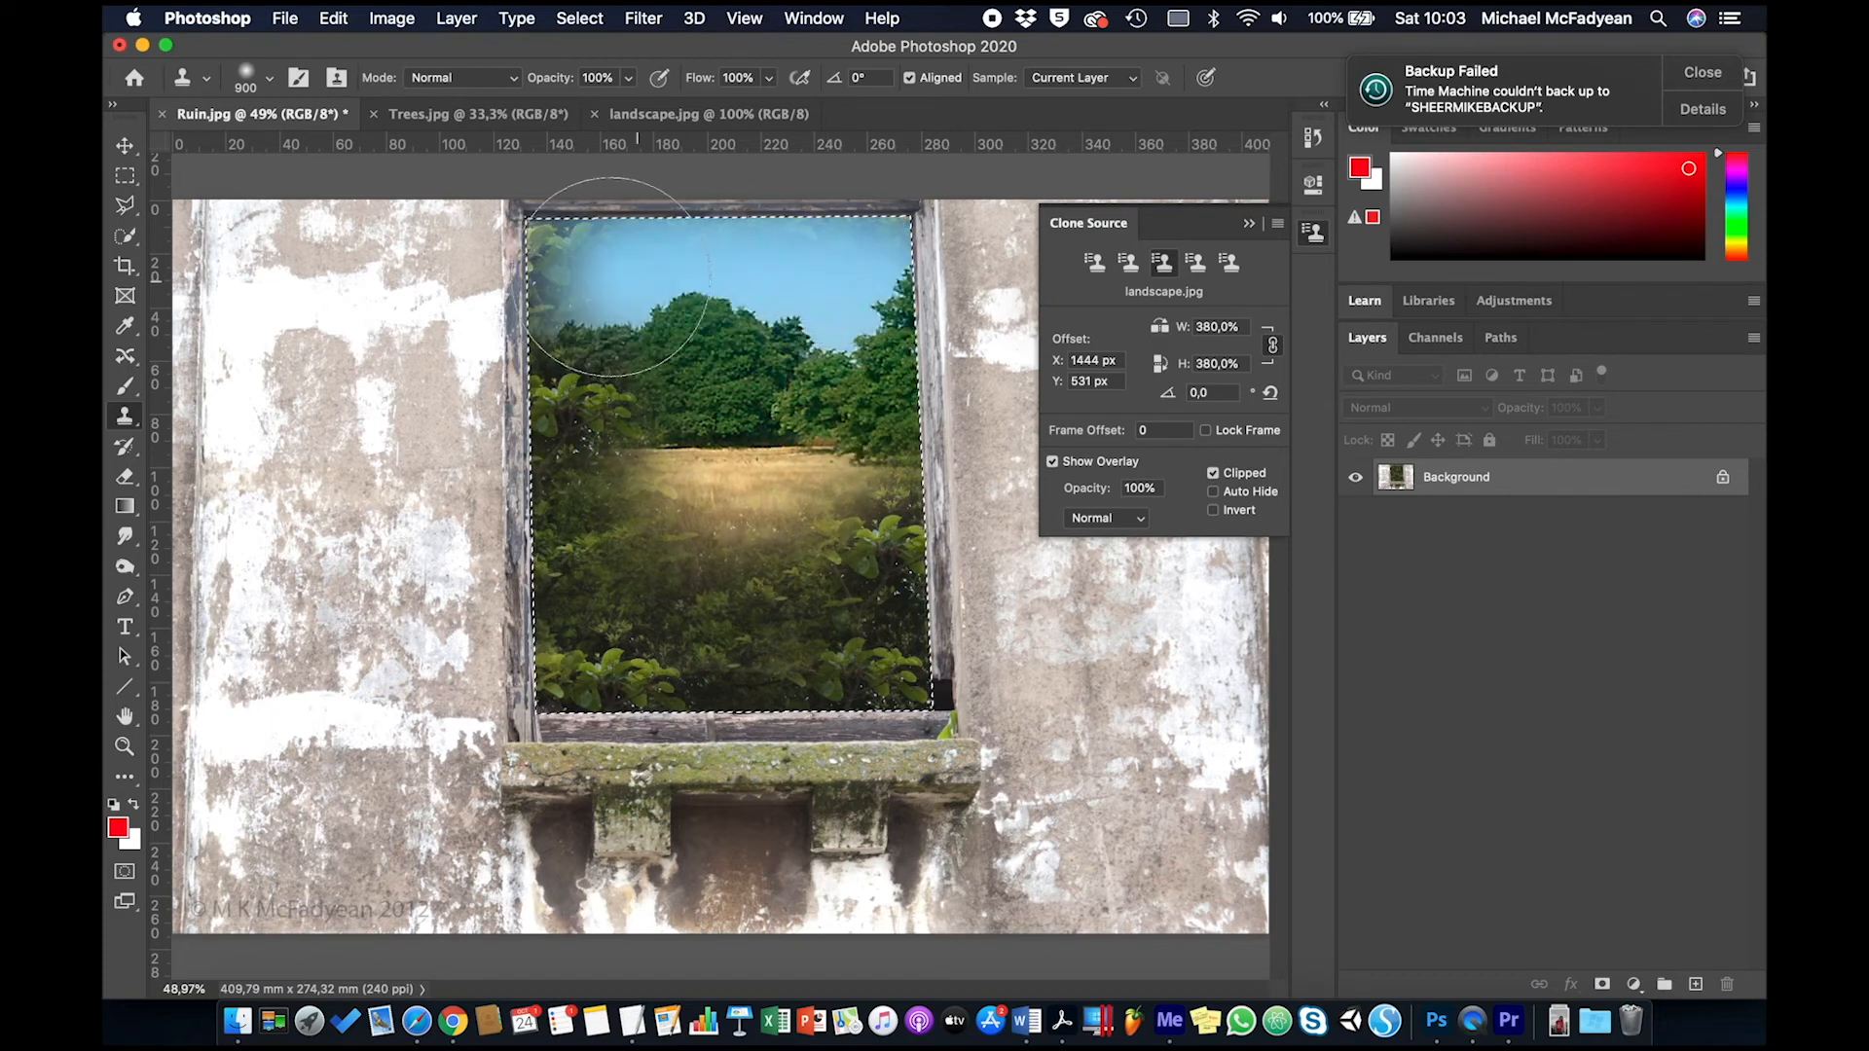
# Fill the whole window selection with the enlarged landscape.jpg clone source, undoing the stroke made outside the selection
pyautogui.moveTo(563, 518); pyautogui.dragTo(558, 616)
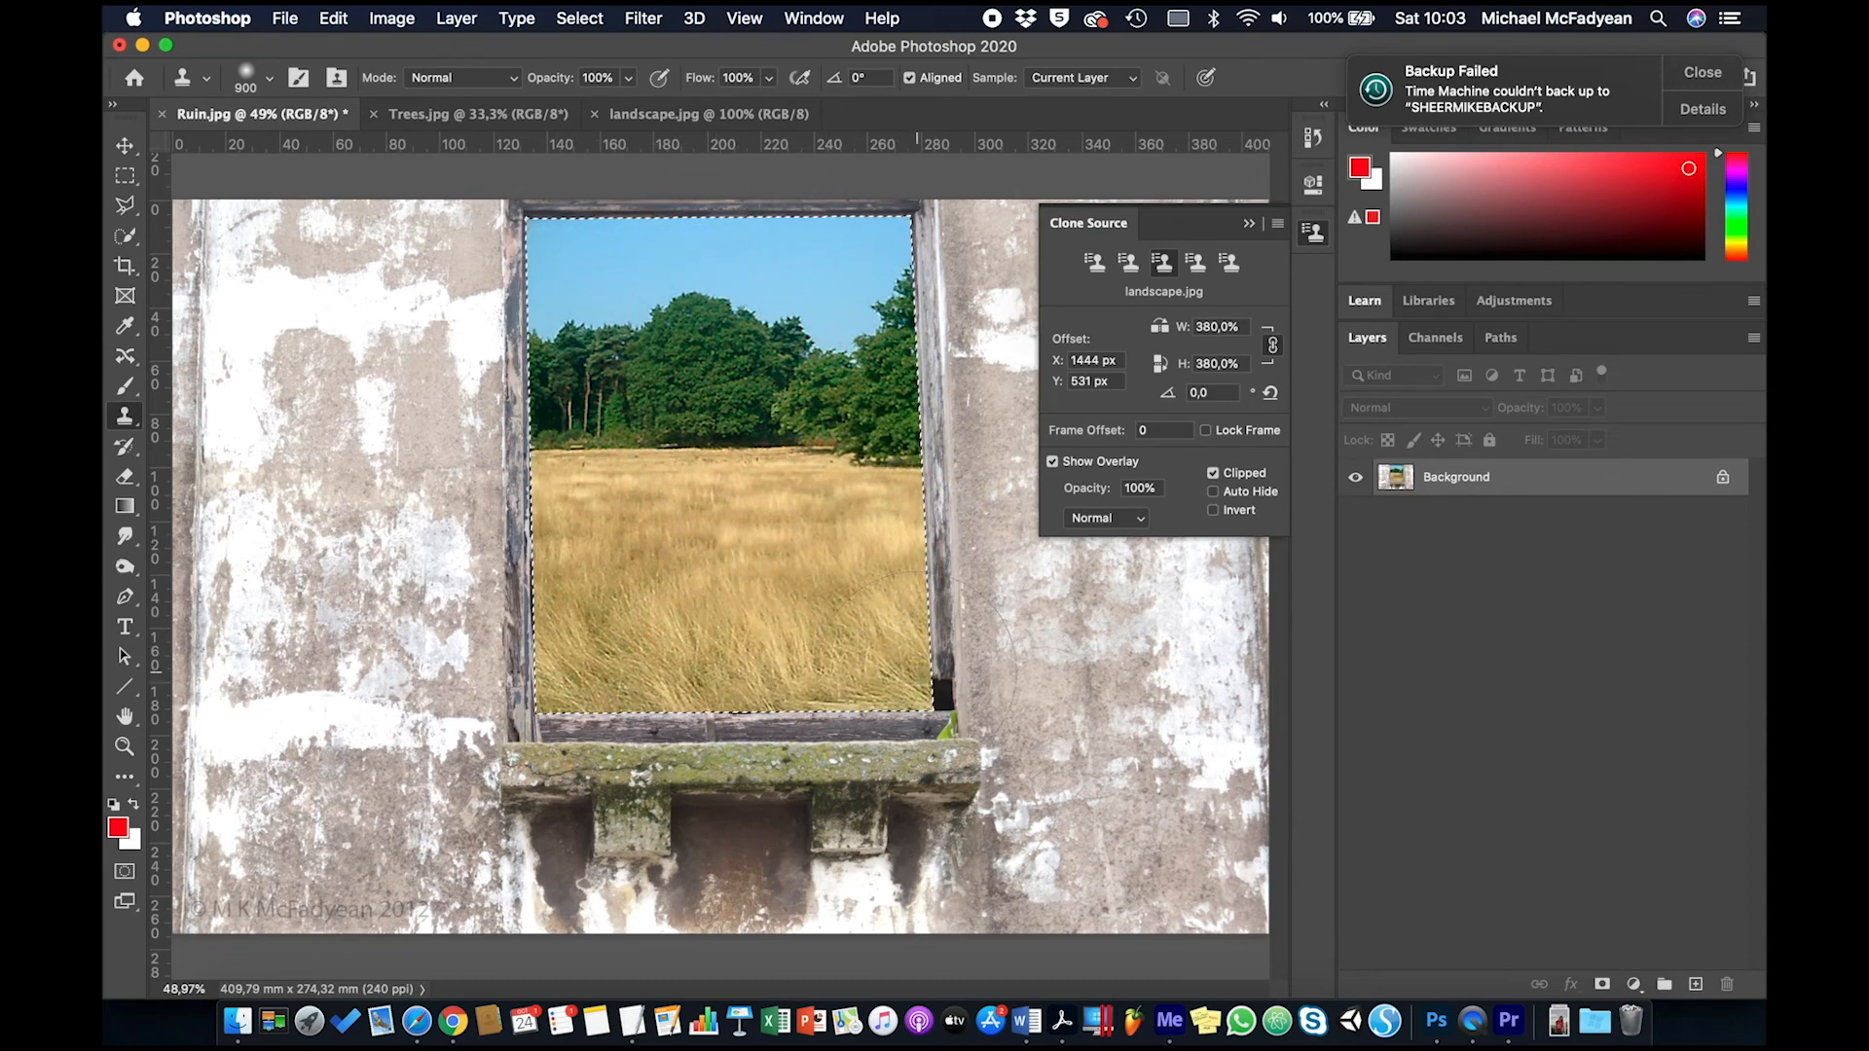
pyautogui.moveTo(1003, 438)
pyautogui.mouseDown()
pyautogui.moveTo(1008, 312)
pyautogui.moveTo(986, 341)
pyautogui.mouseUp()
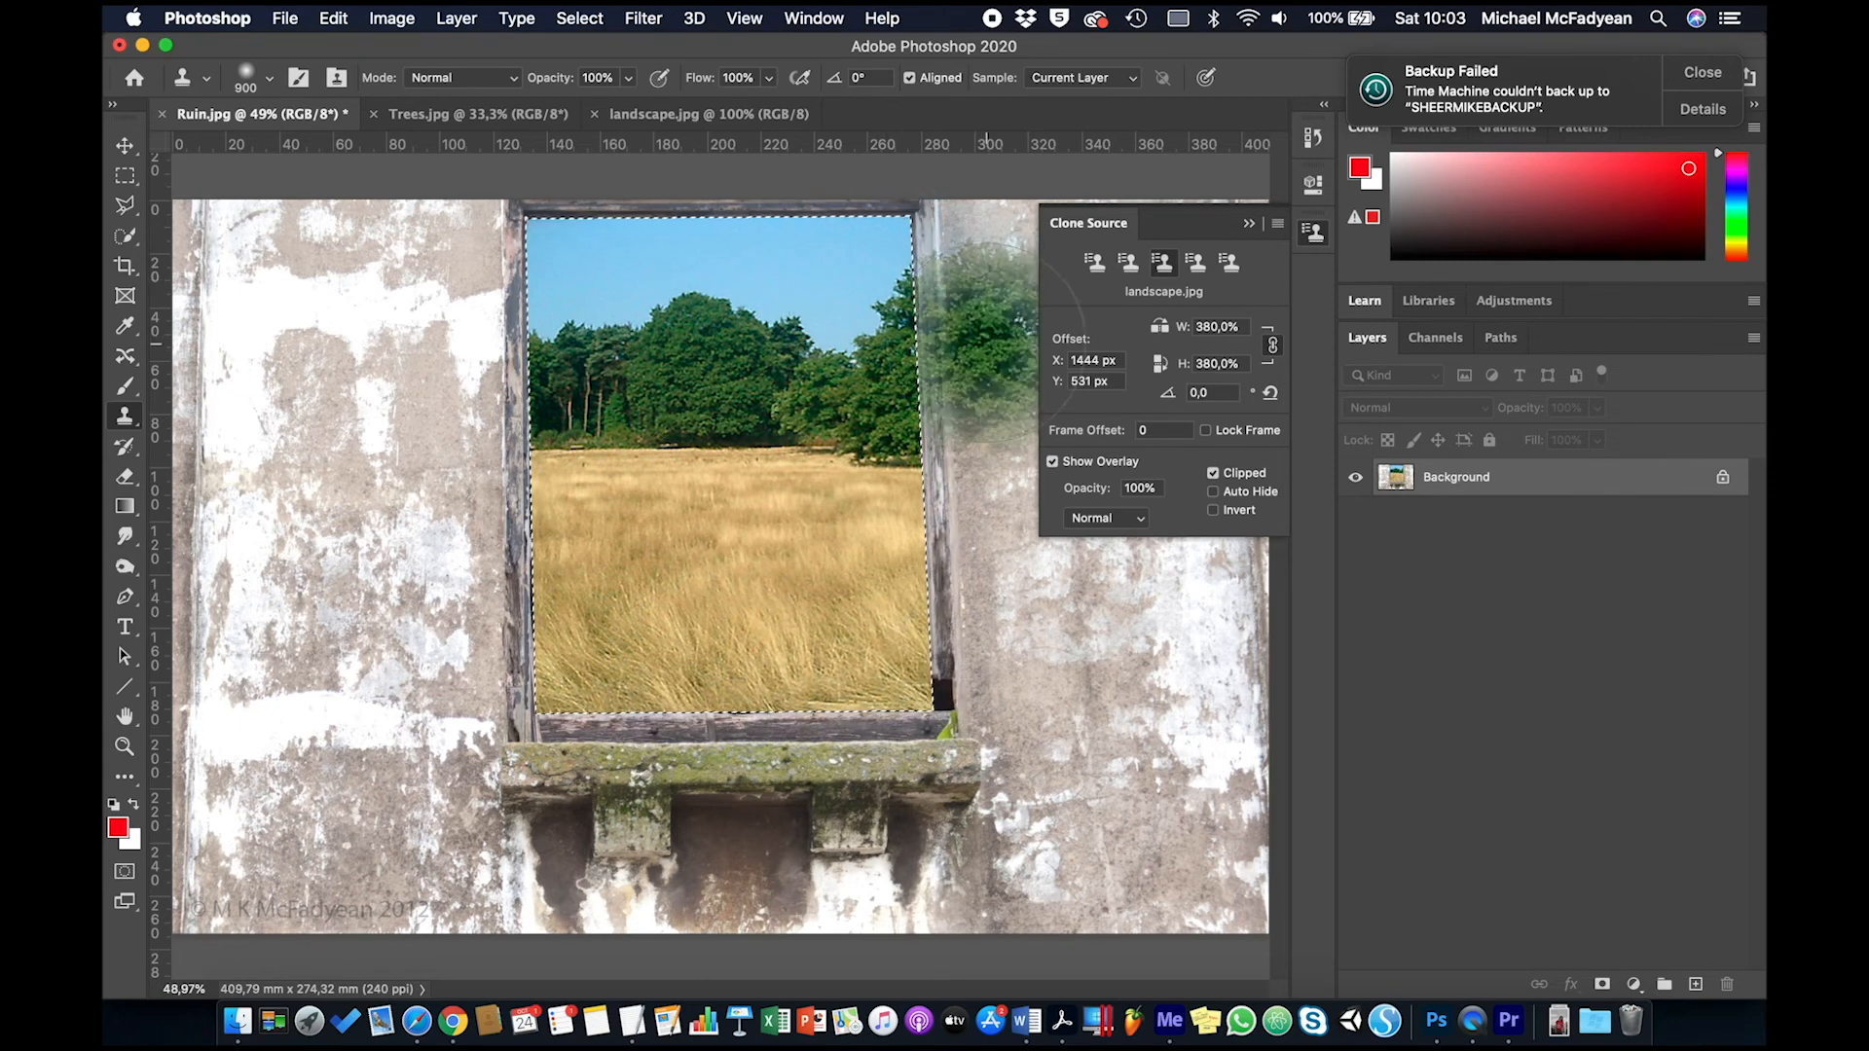
pyautogui.press('super+z')
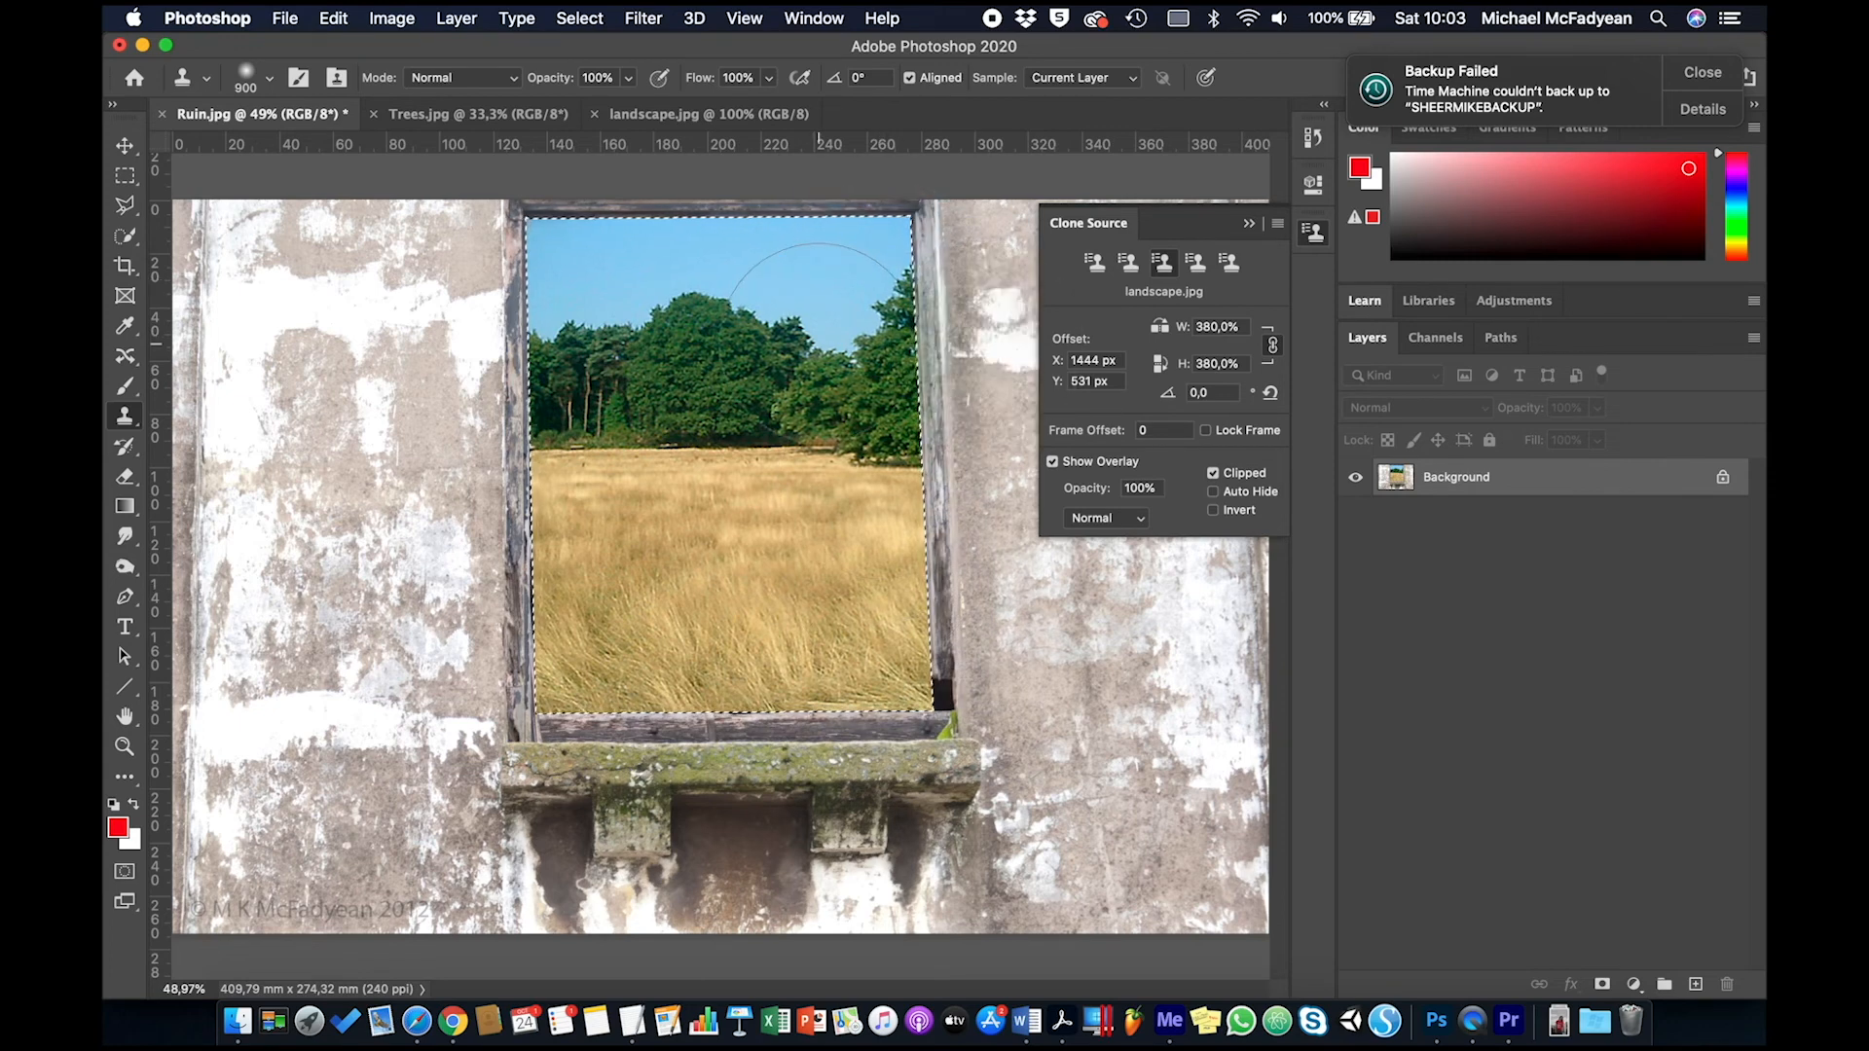